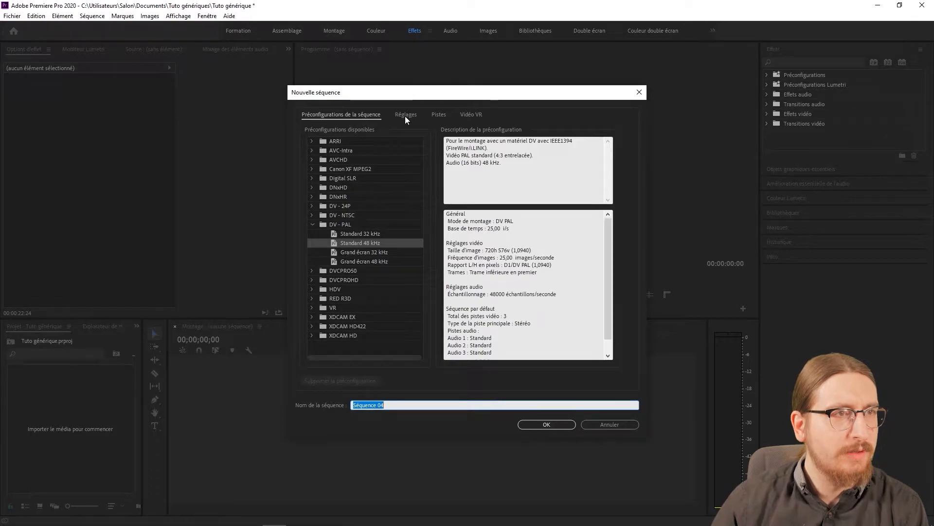
# Configure the new sequence with the Personnalisé editing mode and a frame size of 1920 by 1080.
pyautogui.click(429, 131)
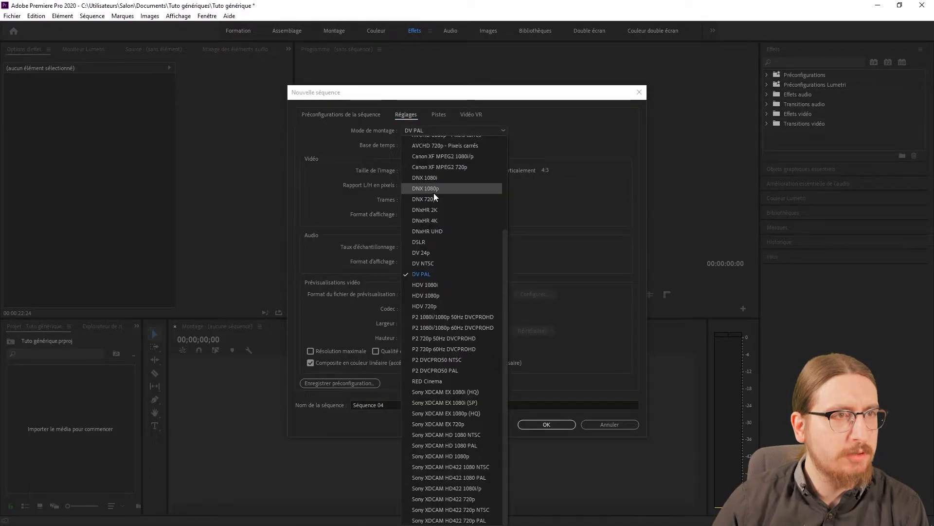
pyautogui.scroll(5, 434, 193)
pyautogui.click(434, 141)
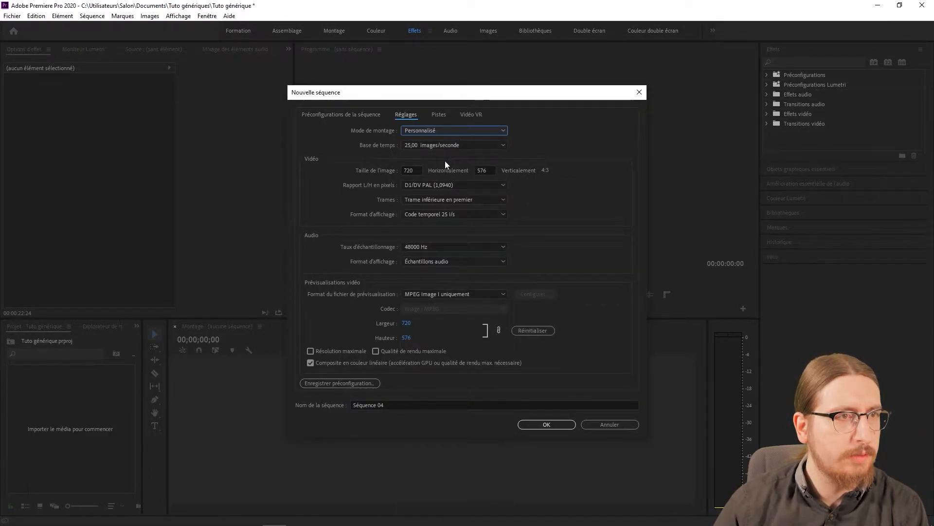
pyautogui.doubleClick(417, 170)
pyautogui.write('19')
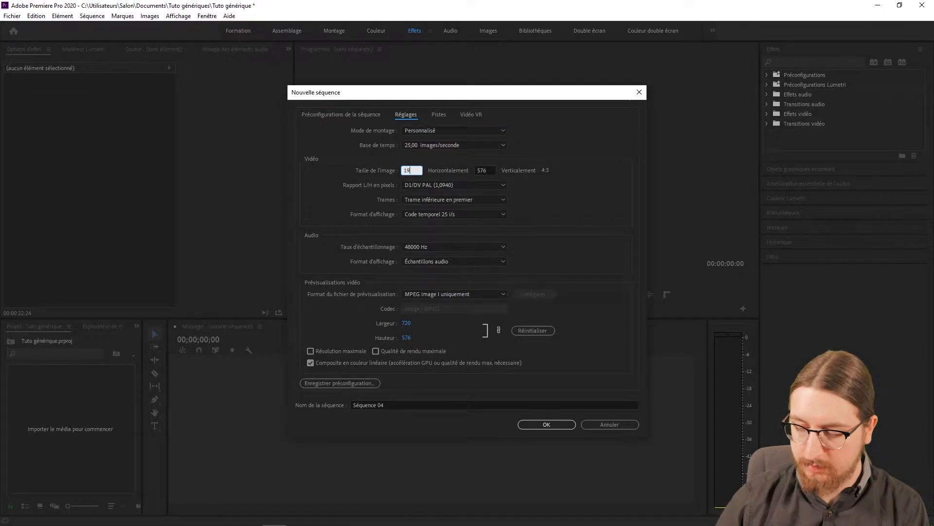
pyautogui.press('Tab')
pyautogui.write('1080')
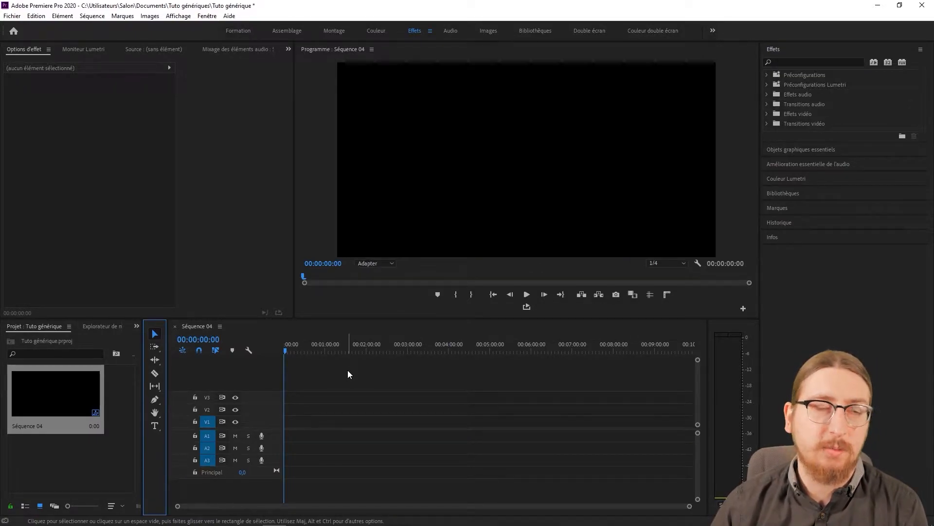
# Add a text layer near the frame's upper-left corner with the credit lines "Réalisateur" and "Metteur en scène", separated by a blank line.
pyautogui.click(155, 425)
pyautogui.click(374, 86)
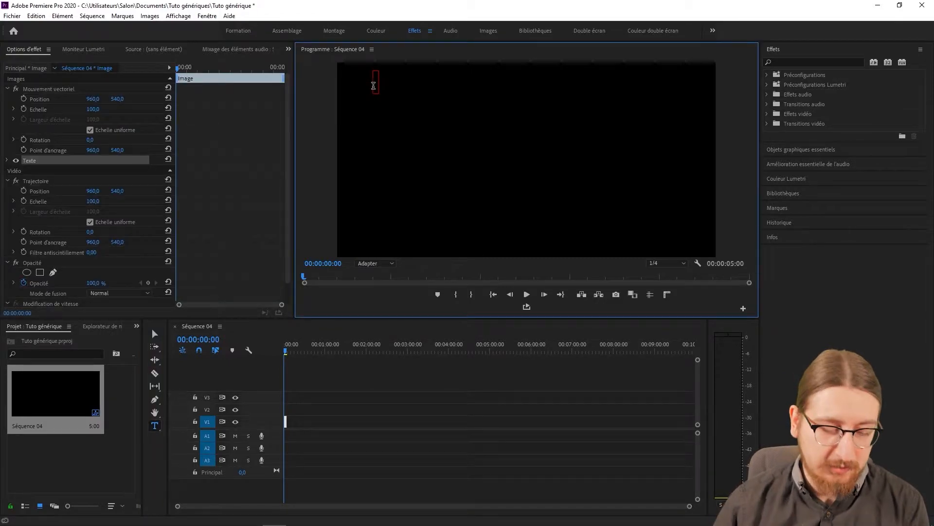
pyautogui.write('Réalisateur')
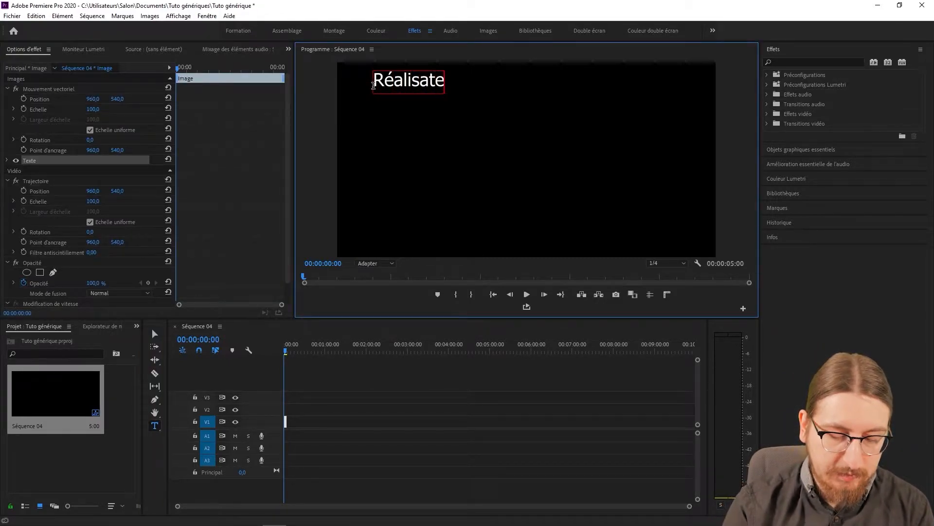
pyautogui.press('Return')
pyautogui.press('Return')
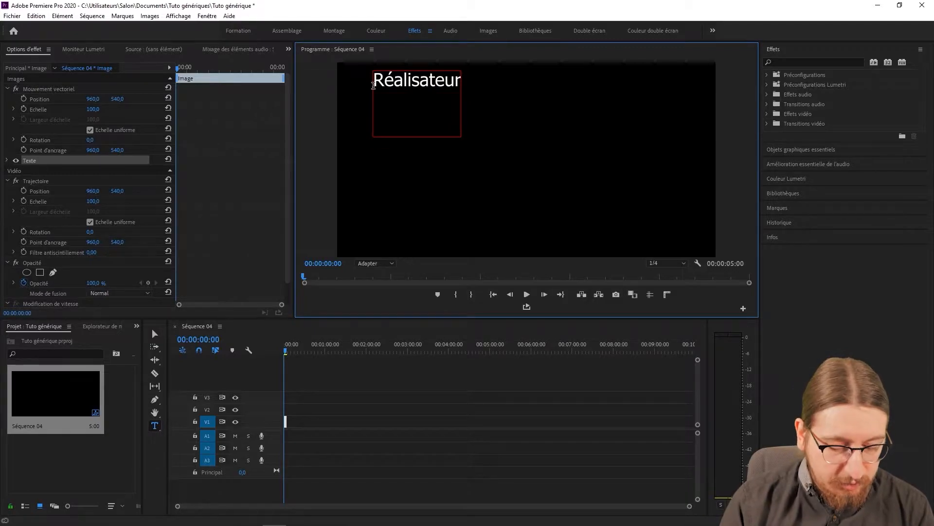
pyautogui.write('Metteur ')
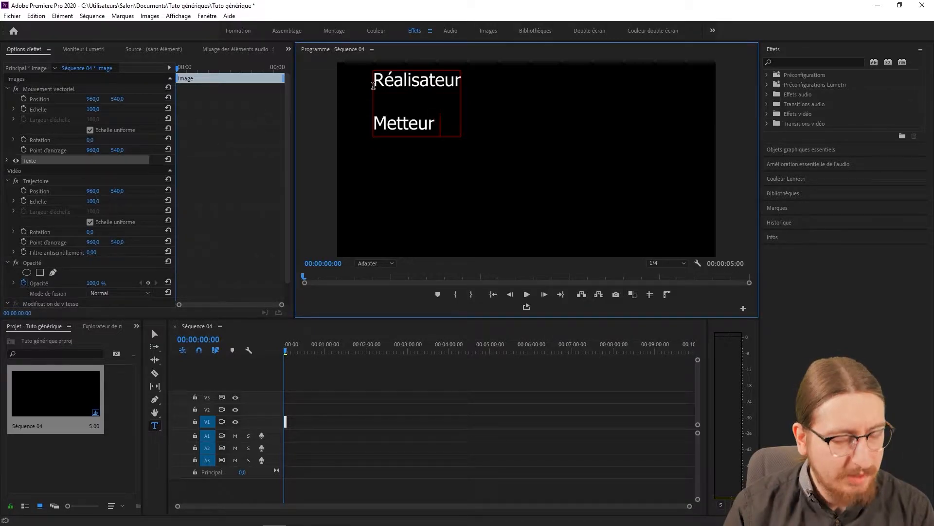
pyautogui.write('en scène')
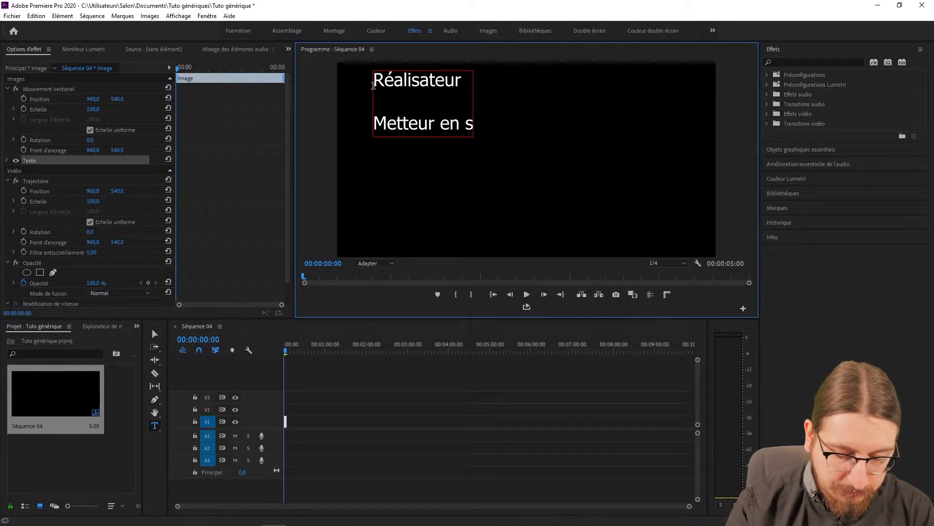
# Add the credit lines "Prise de vue", "Prise de son" and "Montage" below "Metteur en scène", separated by blank lines.
pyautogui.press('Return')
pyautogui.press('Return')
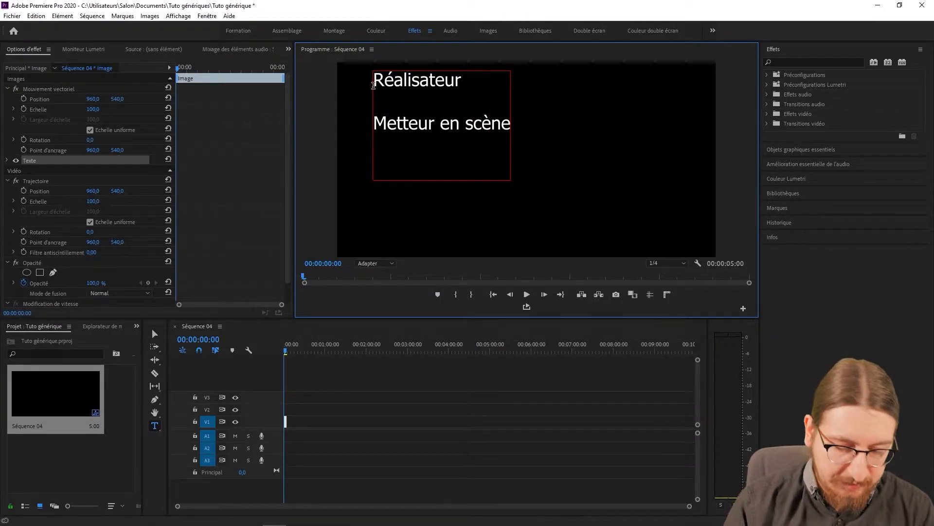
pyautogui.write('Prise de vue')
pyautogui.press('Return')
pyautogui.press('Return')
pyautogui.write('Prise de son')
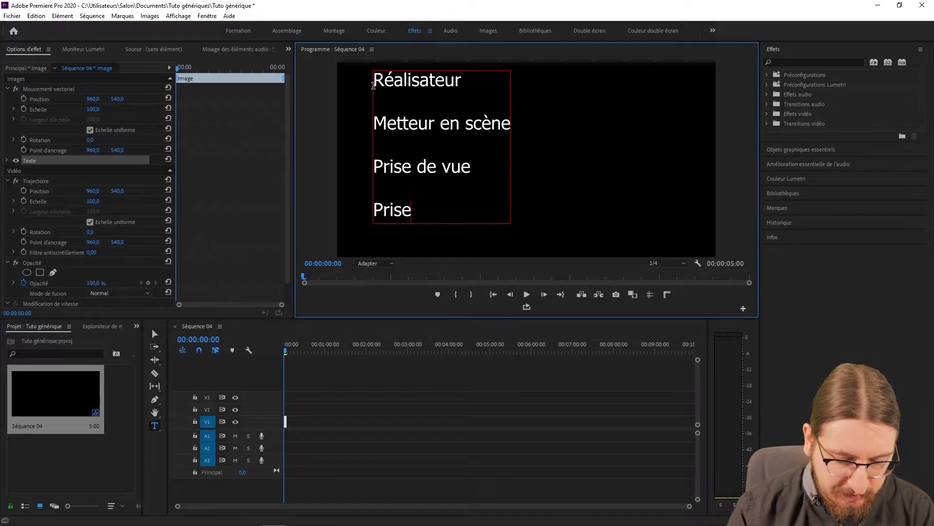
pyautogui.press('Return')
pyautogui.press('Return')
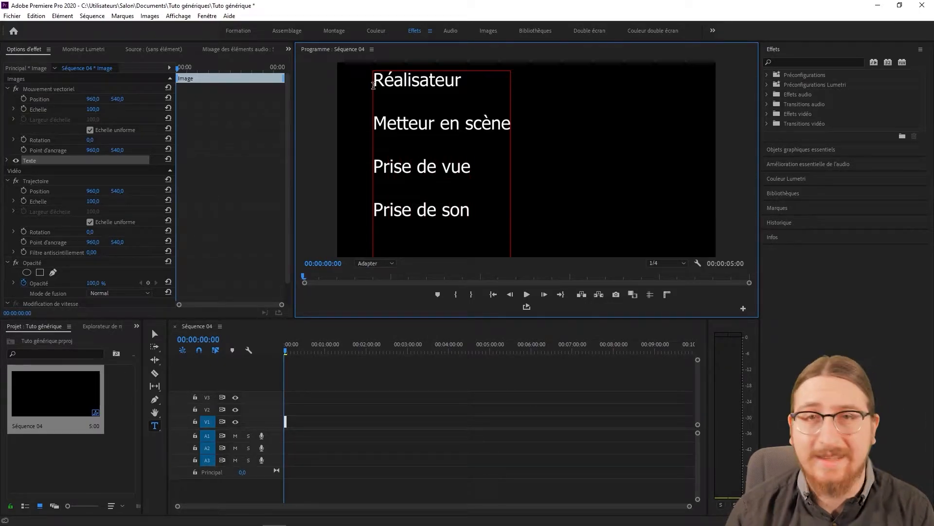
pyautogui.write('Montage')
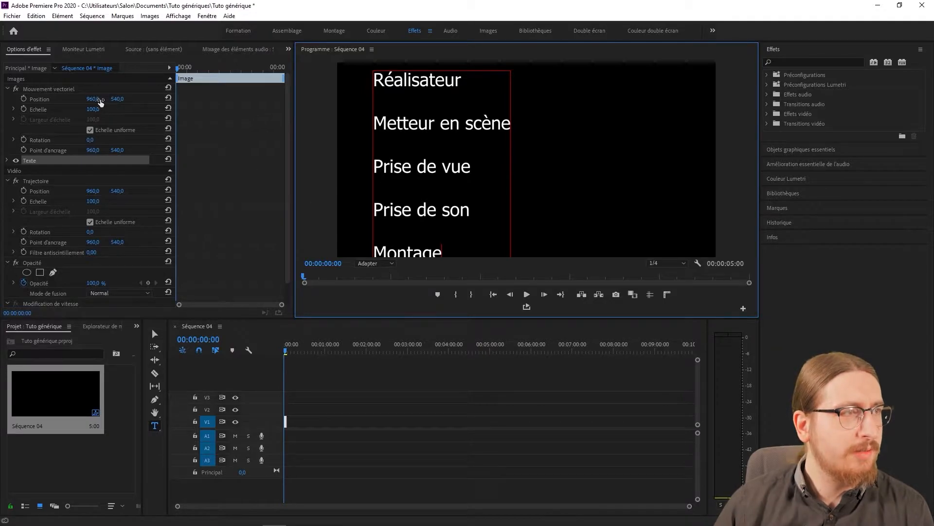
# Shift the graphic's vertical position to about -47 and add the credit line "Etalonnage" under "Montage".
pyautogui.moveTo(118, 102); pyautogui.dragTo(2, 103)
pyautogui.click(461, 145)
pyautogui.press('Return')
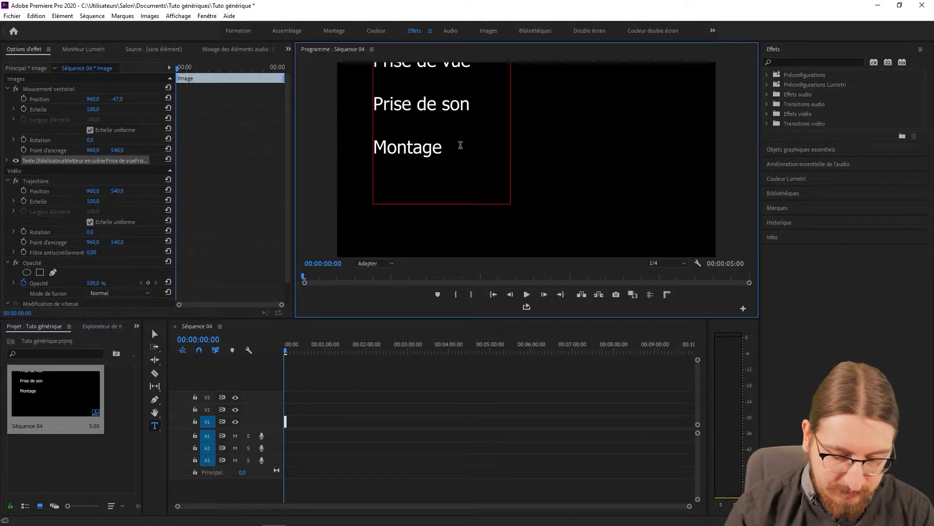
pyautogui.write('Etalonnage')
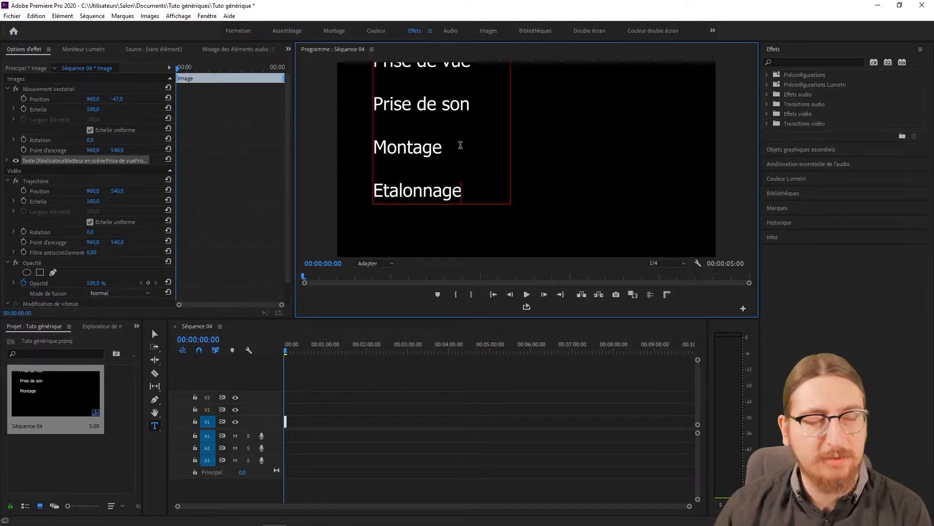
# Move the credits graphic back down to a vertical position of about 582.
pyautogui.click(98, 101)
pyautogui.moveTo(119, 99); pyautogui.dragTo(121, 99)
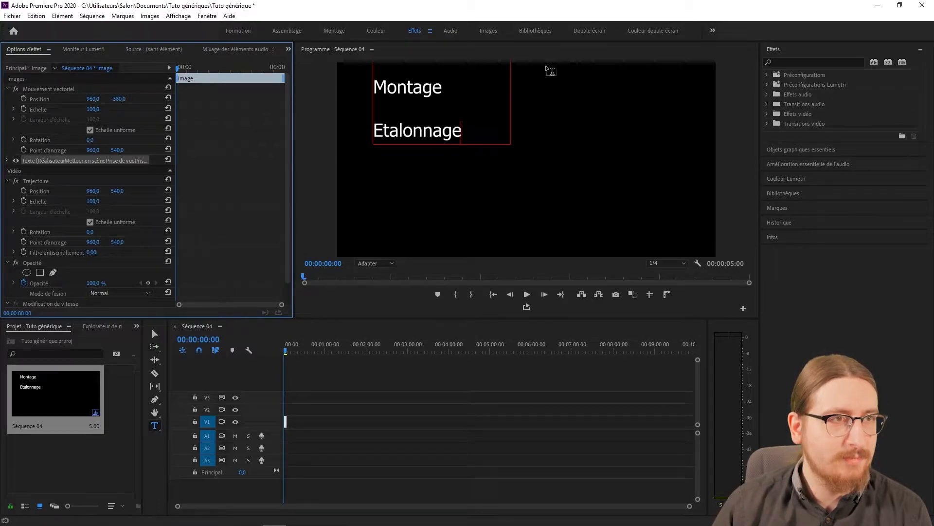
pyautogui.click(118, 99)
pyautogui.write('-10')
pyautogui.press('Return')
pyautogui.moveTo(118, 99); pyautogui.dragTo(121, 99)
# Enter "Capitaine" beside "Réalisateur" and "Madhatter" beside "Metteur en scène", roughly aligning the two with spaces.
pyautogui.click(470, 89)
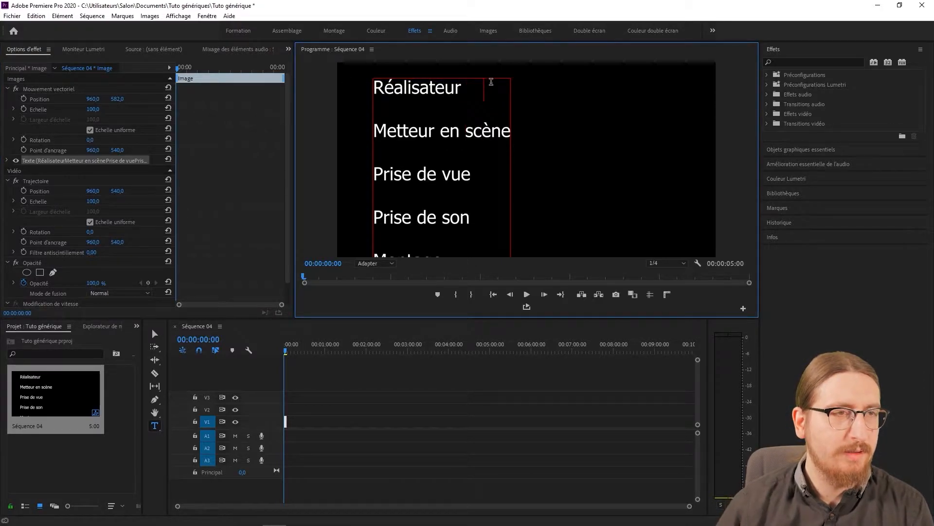
pyautogui.write('Ca')
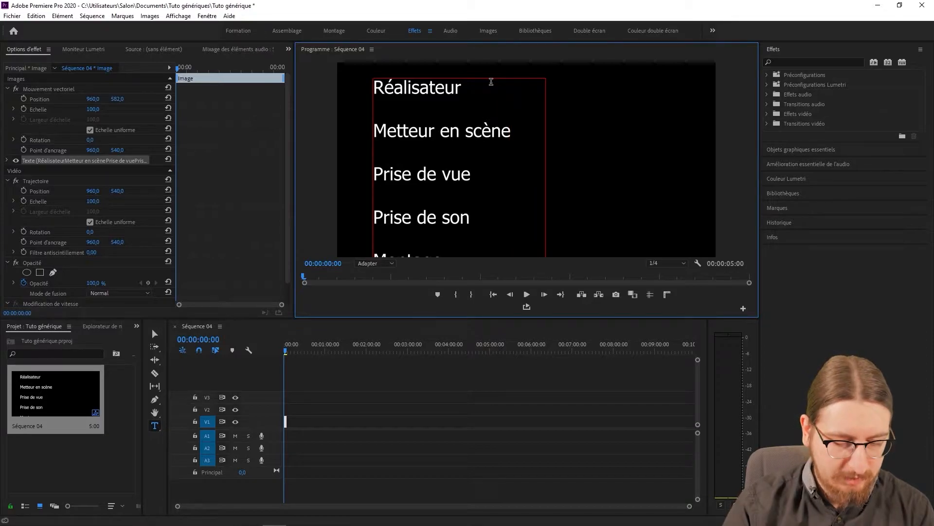
pyautogui.write('pitaine')
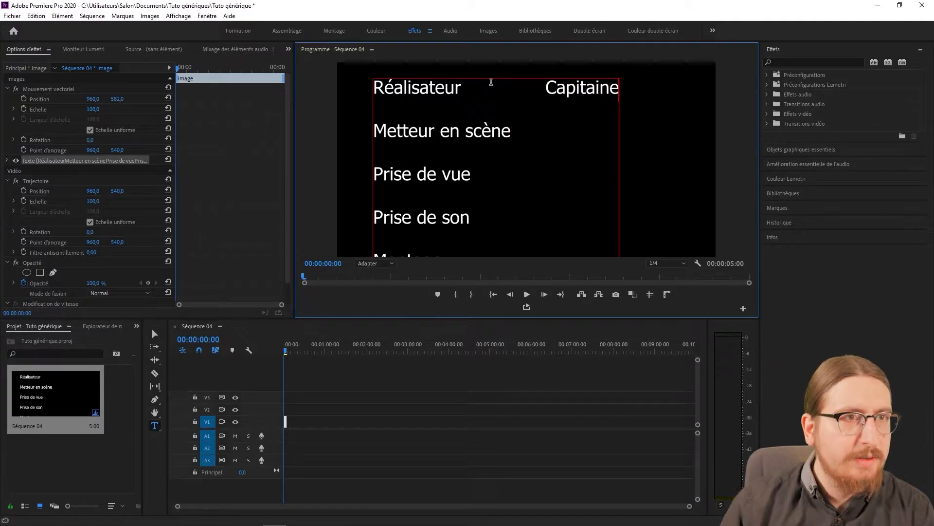
pyautogui.click(513, 131)
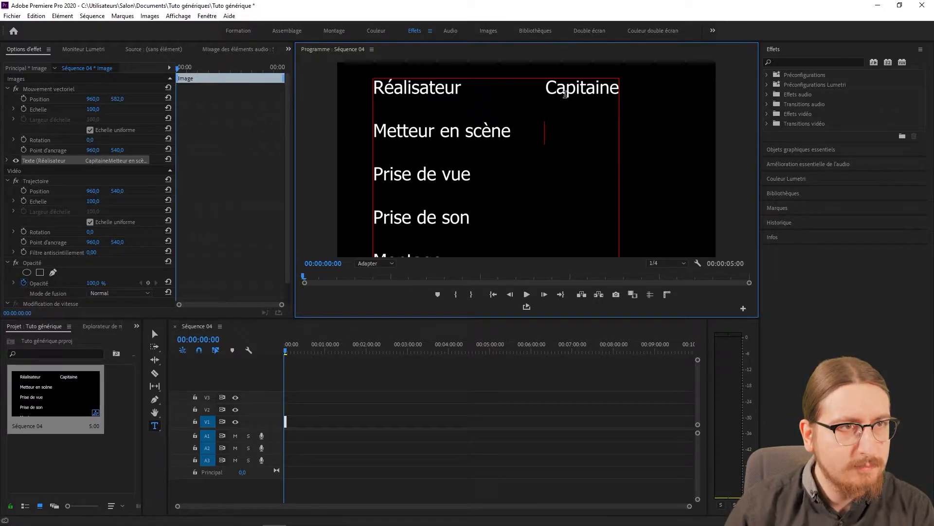
pyautogui.write('Madhatter')
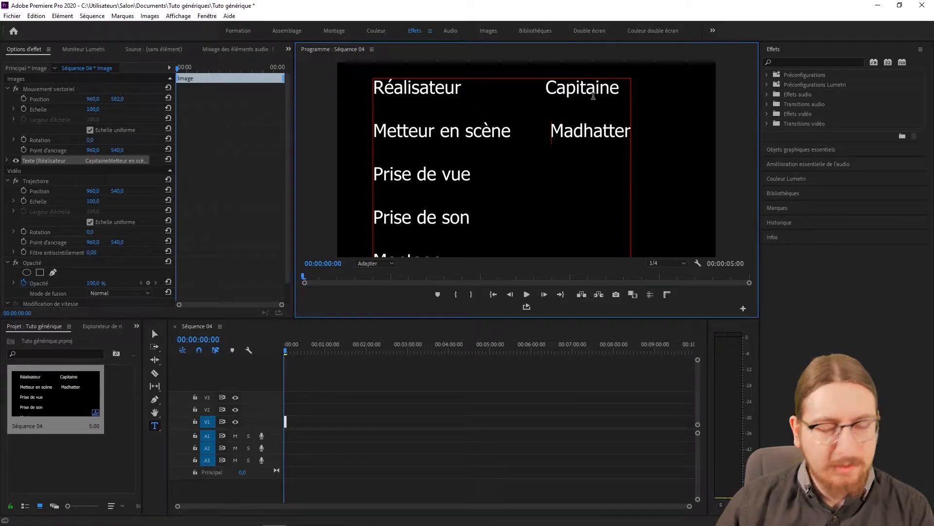
pyautogui.press('BackSpace')
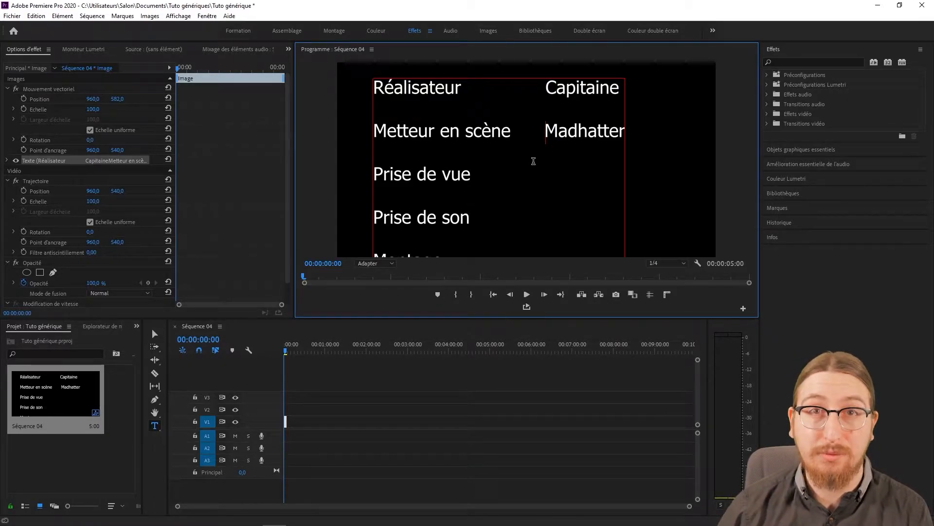
# Delete the credits text clip from track V1 of Séquence 04.
pyautogui.click(298, 405)
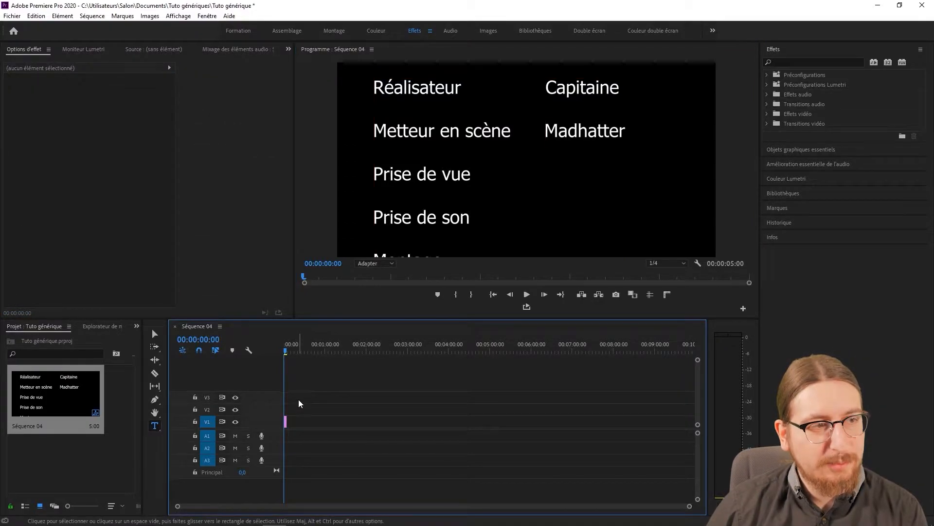
pyautogui.click(286, 423)
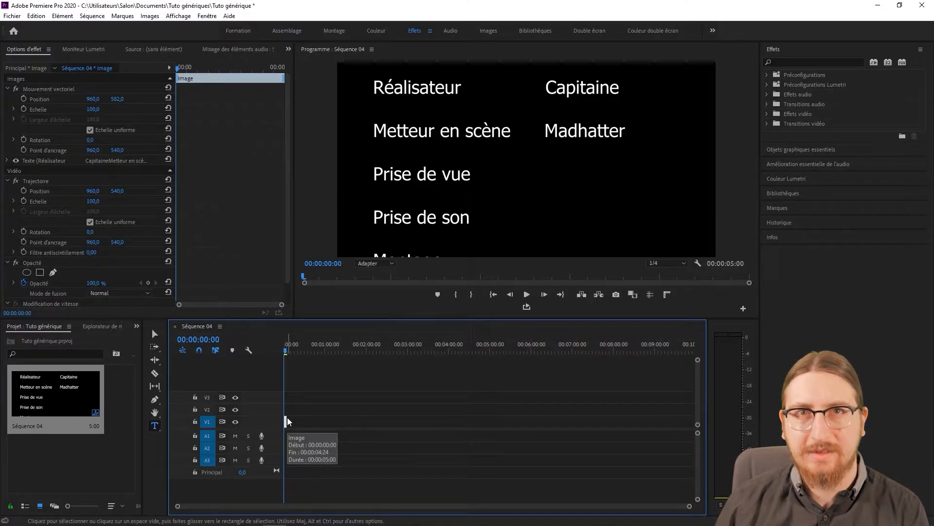
pyautogui.press('Delete')
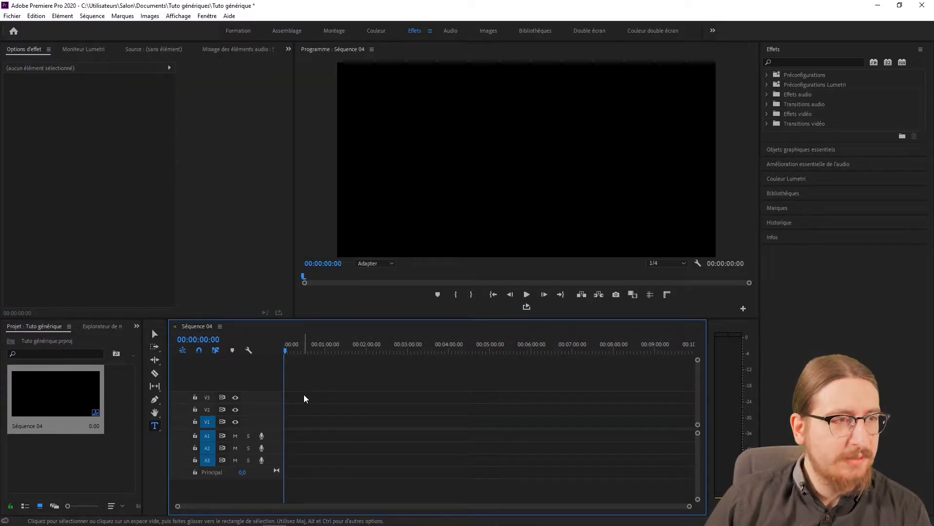
# Start another new sequence in the project and set its editing mode to Personnalisé.
pyautogui.rightClick(88, 459)
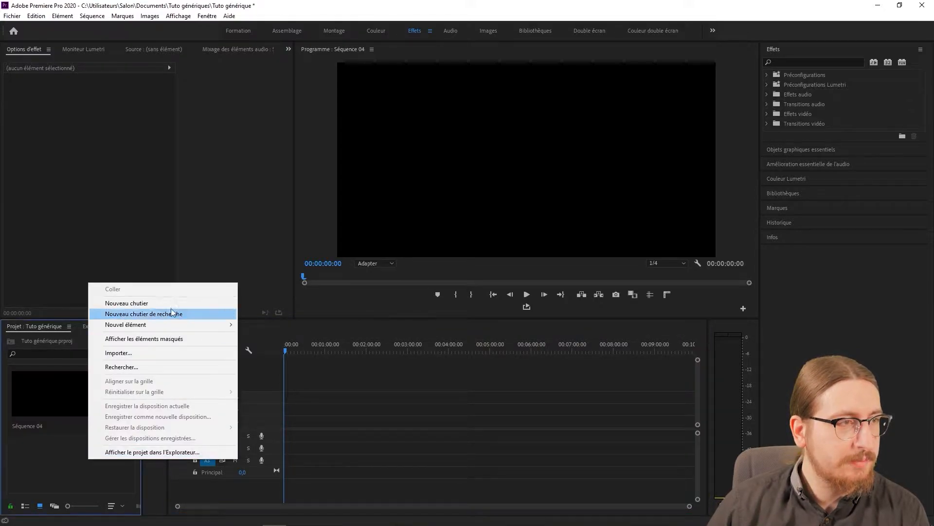
pyautogui.moveTo(164, 324)
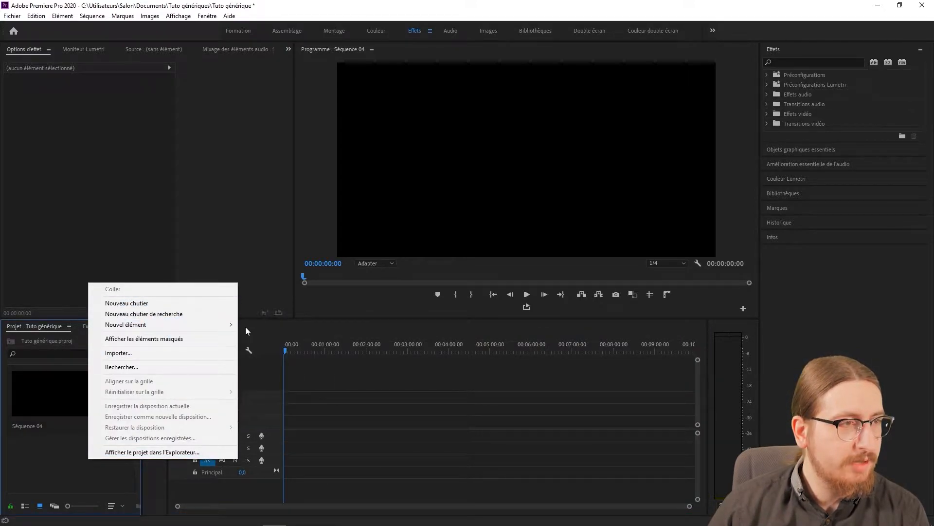
pyautogui.click(253, 325)
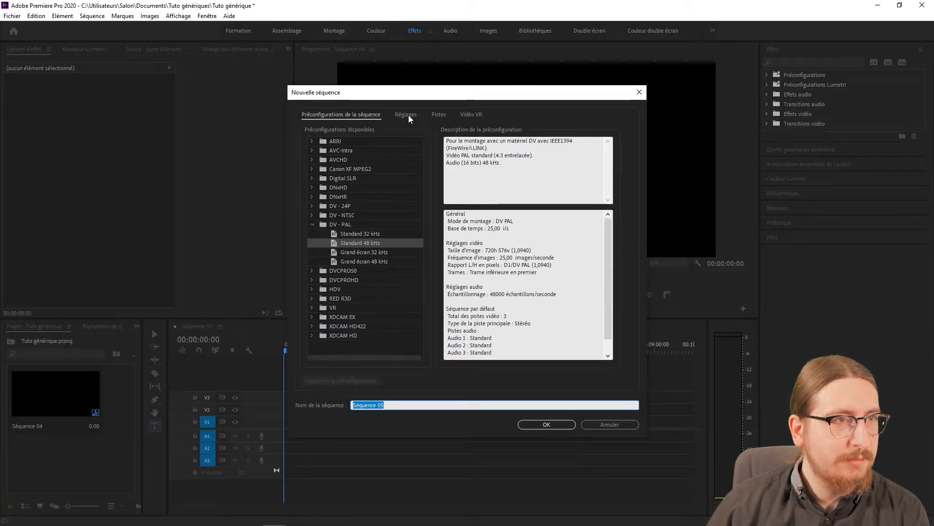
pyautogui.click(407, 116)
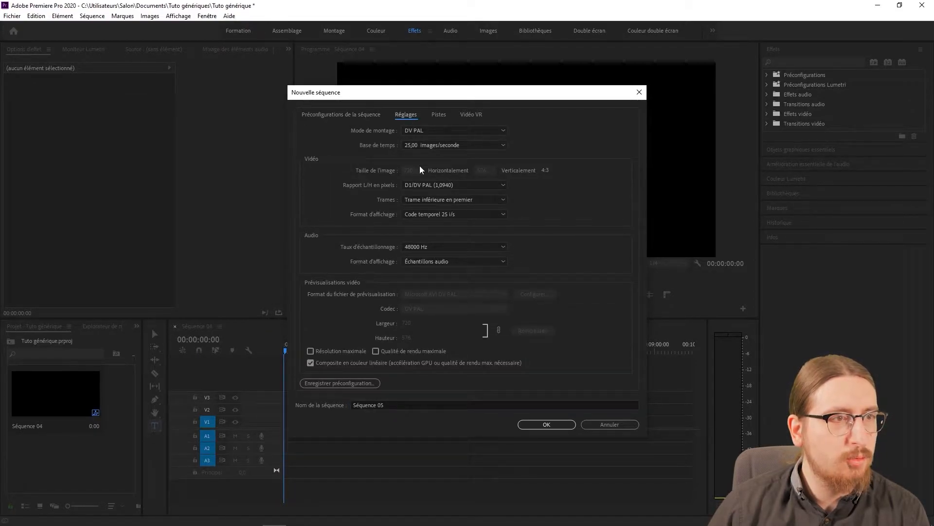
pyautogui.click(425, 131)
pyautogui.scroll(5, 423, 146)
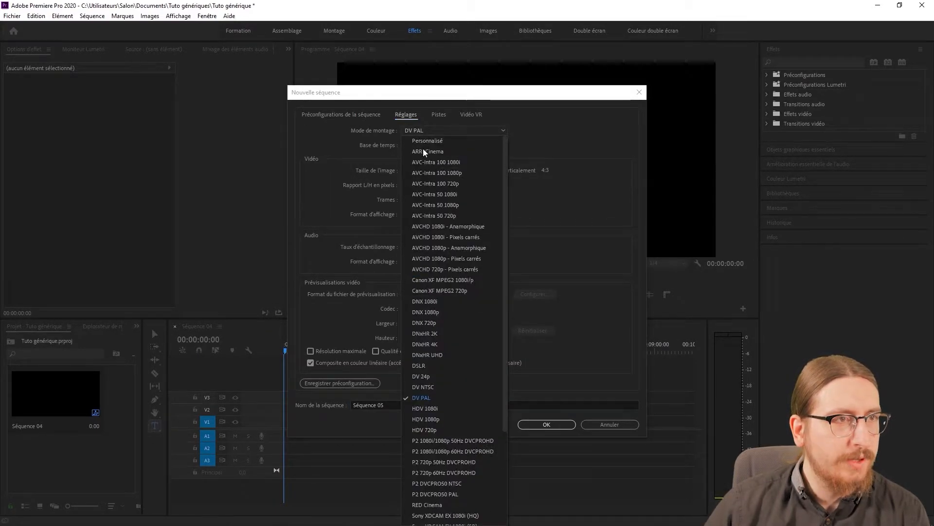
pyautogui.click(425, 138)
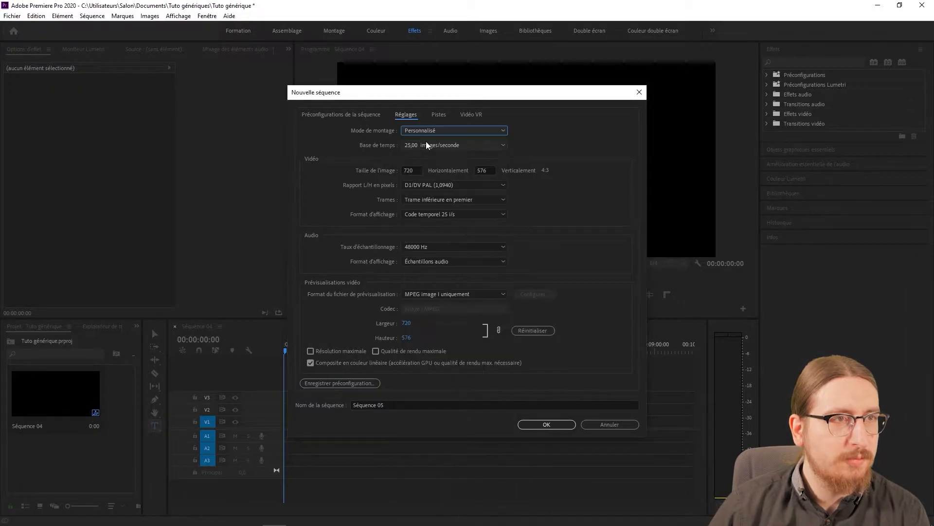
# Set the new sequence's frame size to 1920 horizontally by 4320 vertically.
pyautogui.click(412, 169)
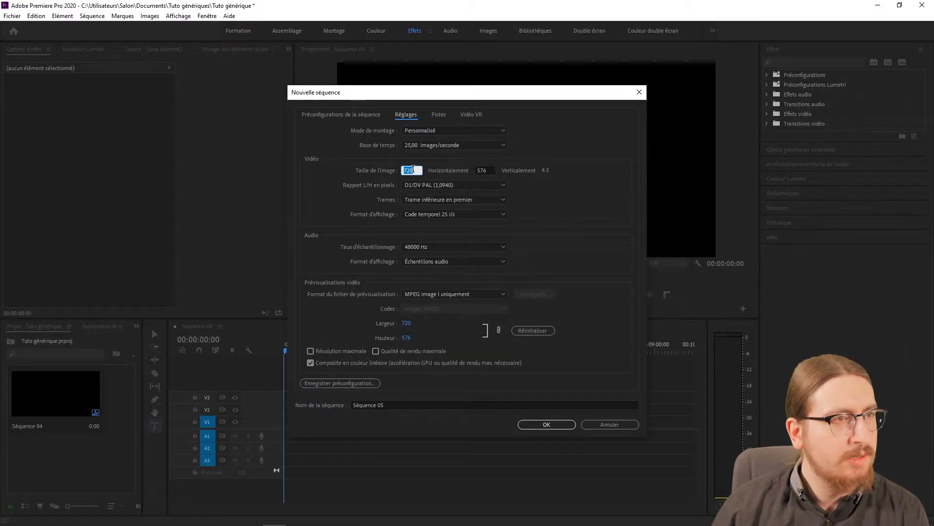
pyautogui.write('1920')
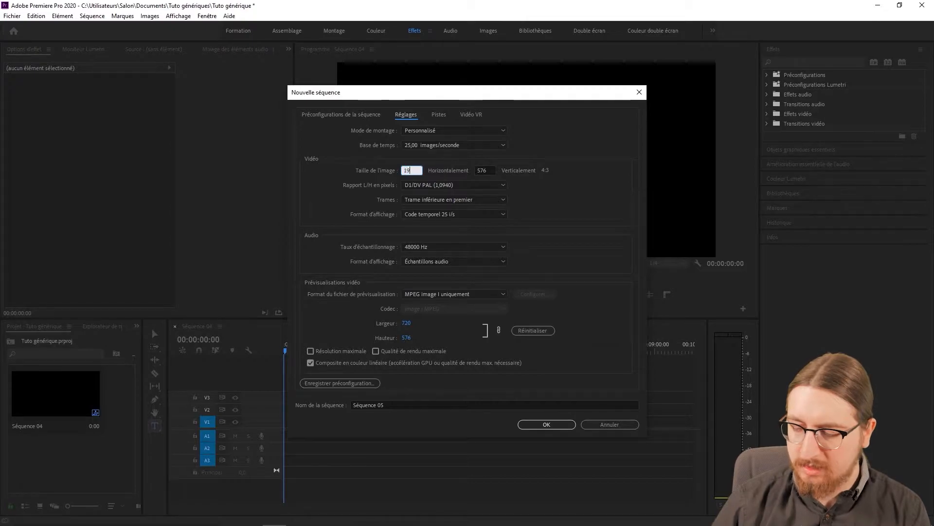
pyautogui.click(488, 170)
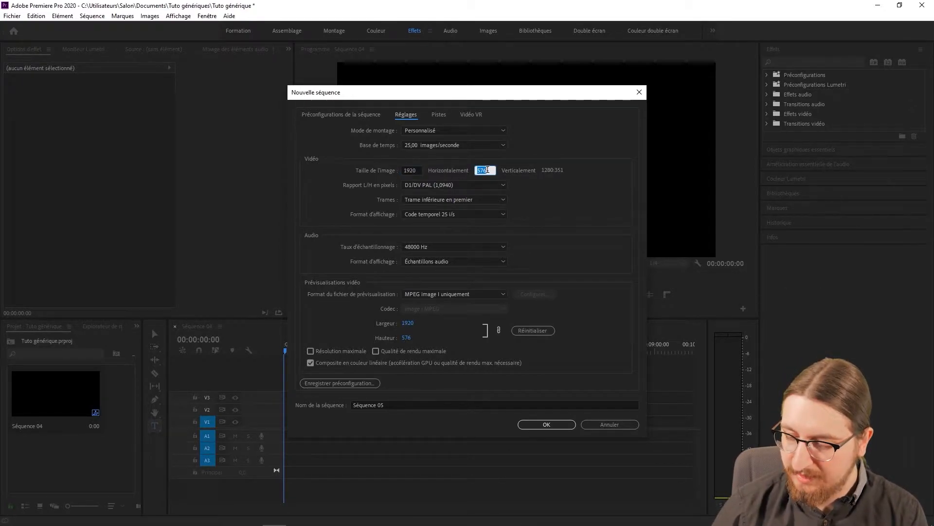
pyautogui.write('4320')
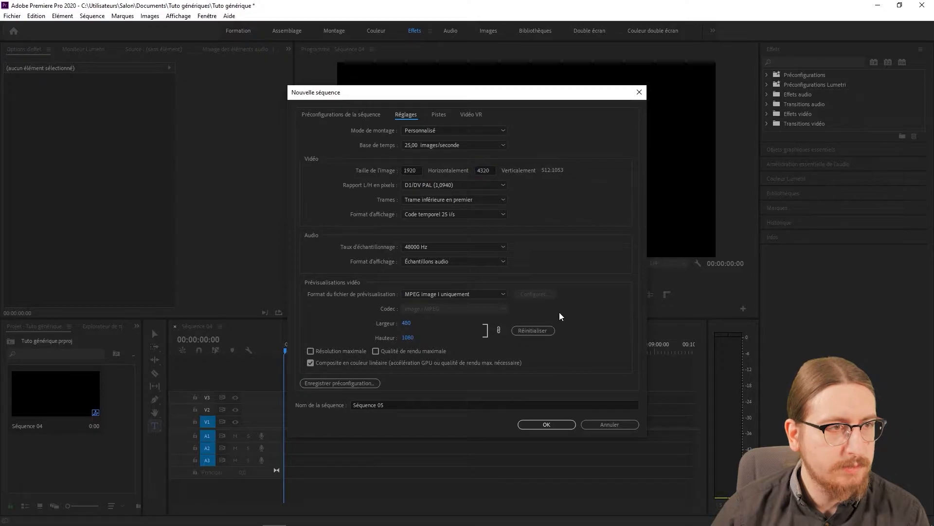
# Create the tall sequence and enter "Réalisateur" and "Metteur en scène" on separate lines near the top of its frame.
pyautogui.click(551, 422)
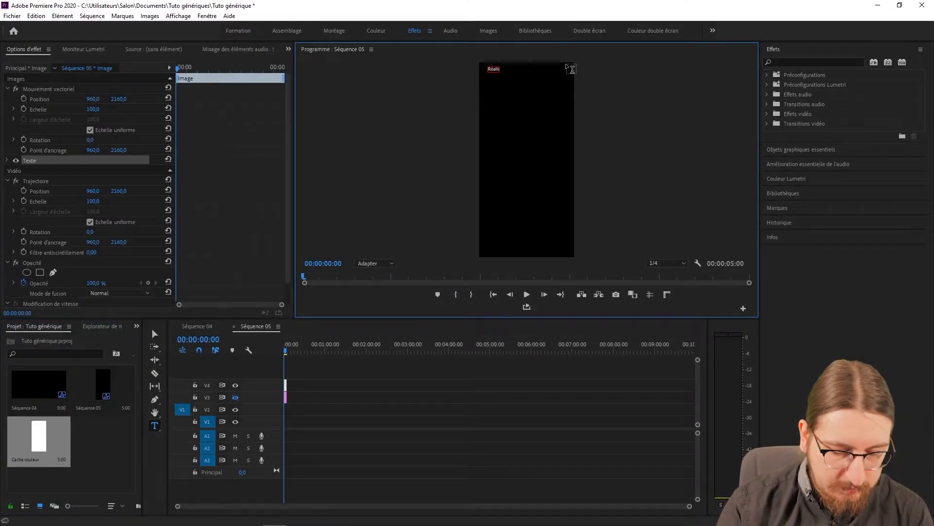
pyautogui.write('ateur')
pyautogui.press('Return')
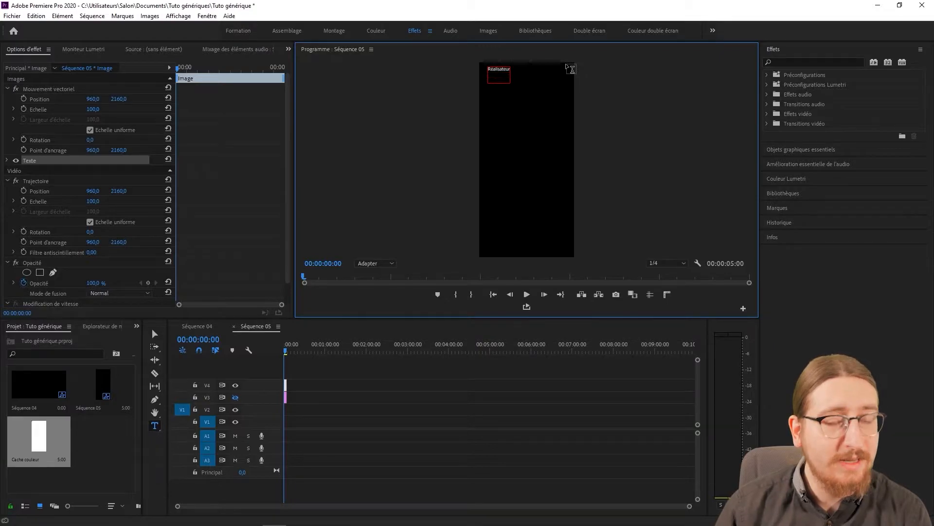
pyautogui.write('Metteur en scène')
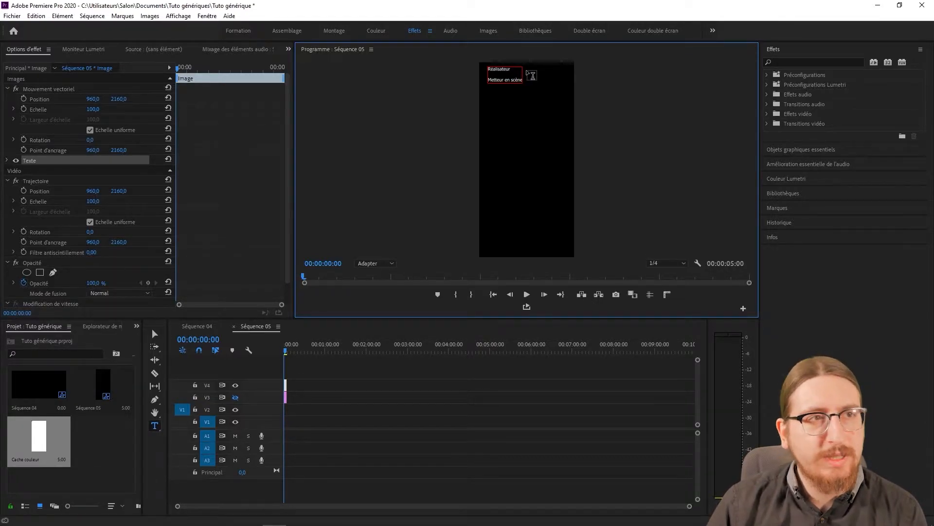
# Right-align the two role titles and set the graphic's horizontal vector motion position to 1530.
pyautogui.click(503, 76)
pyautogui.hotkey('ctrl', 'a')
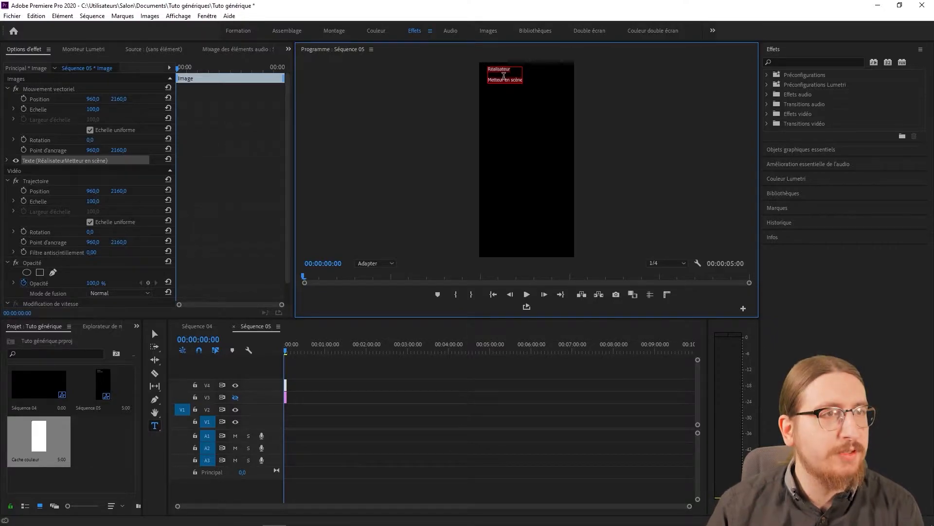
pyautogui.scroll(-1, 123, 262)
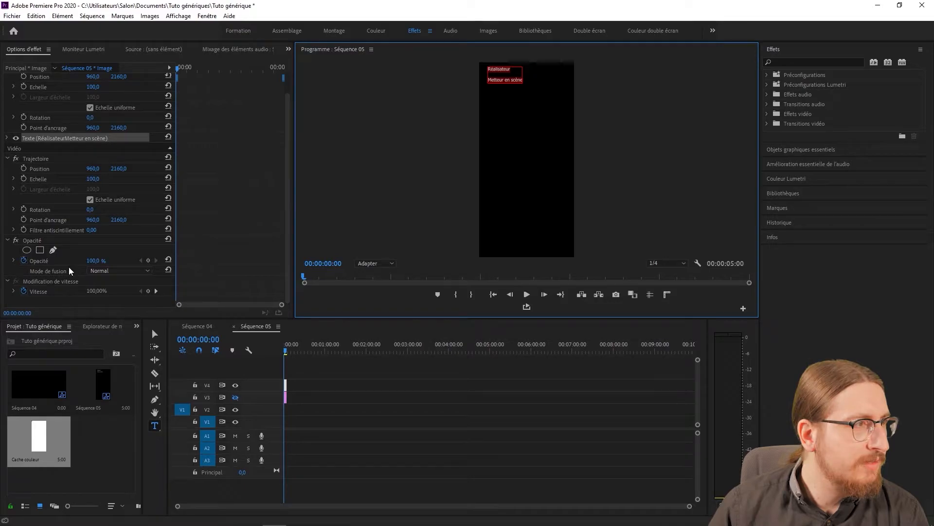
pyautogui.click(8, 138)
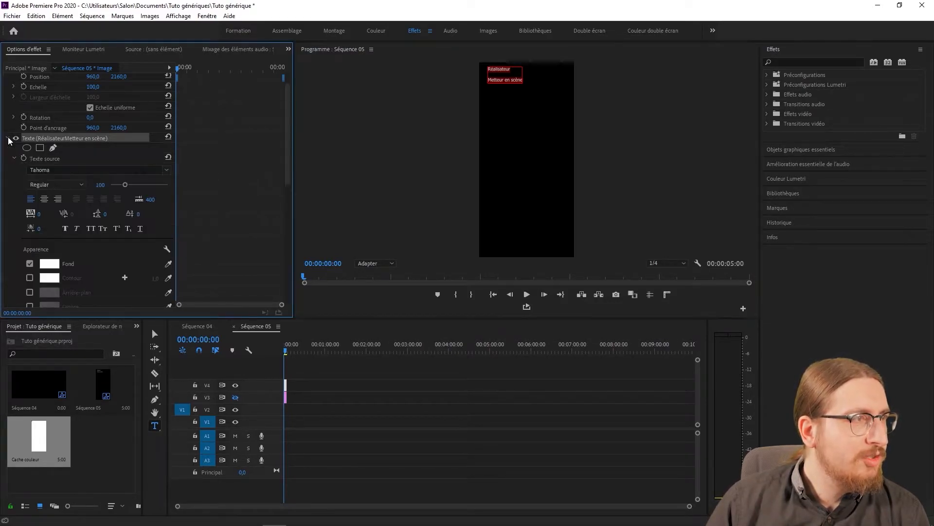
pyautogui.click(57, 199)
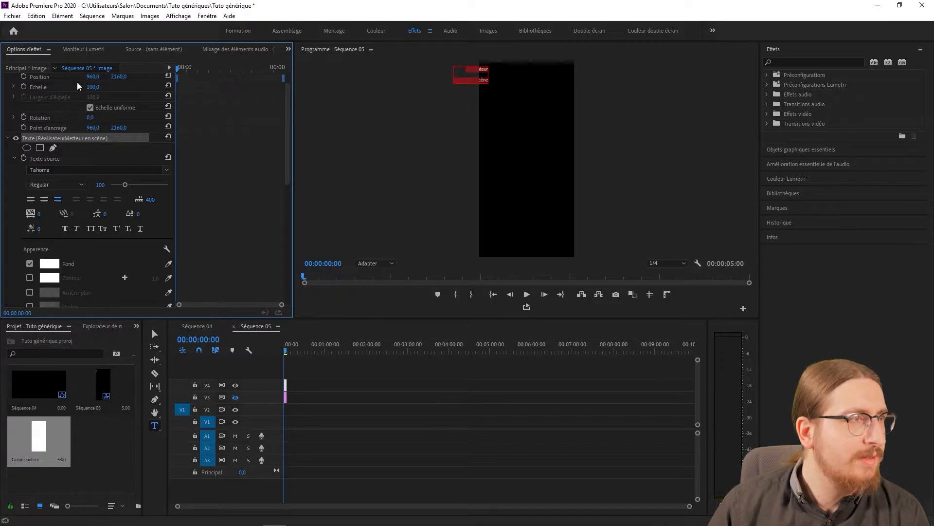
pyautogui.moveTo(93, 76); pyautogui.dragTo(370, 76)
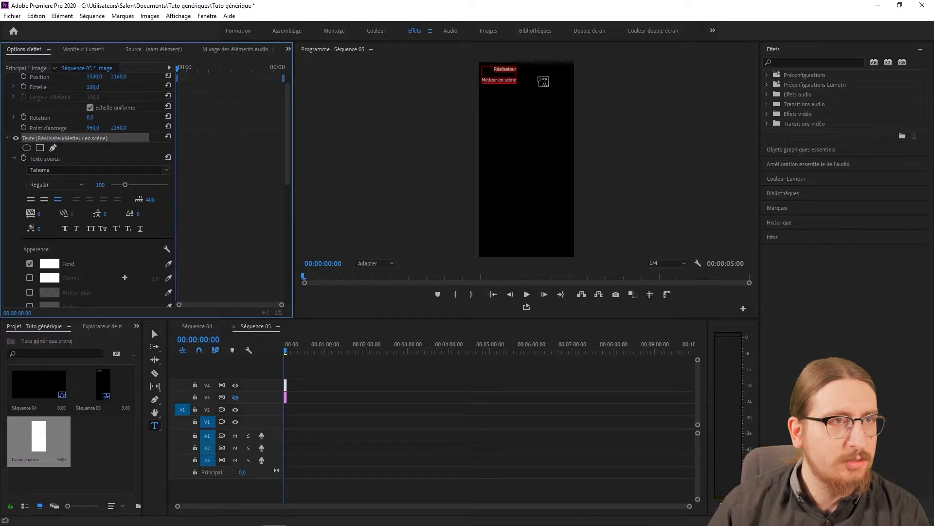
# Add a second text layer beside the role titles reading "Capitaine" and, below it, "Madhatter".
pyautogui.click(526, 69)
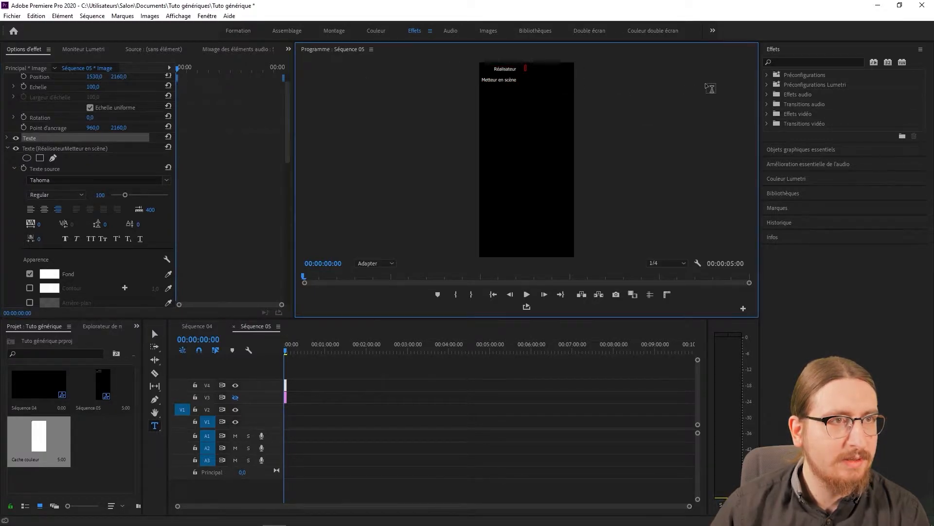
pyautogui.write('Cap')
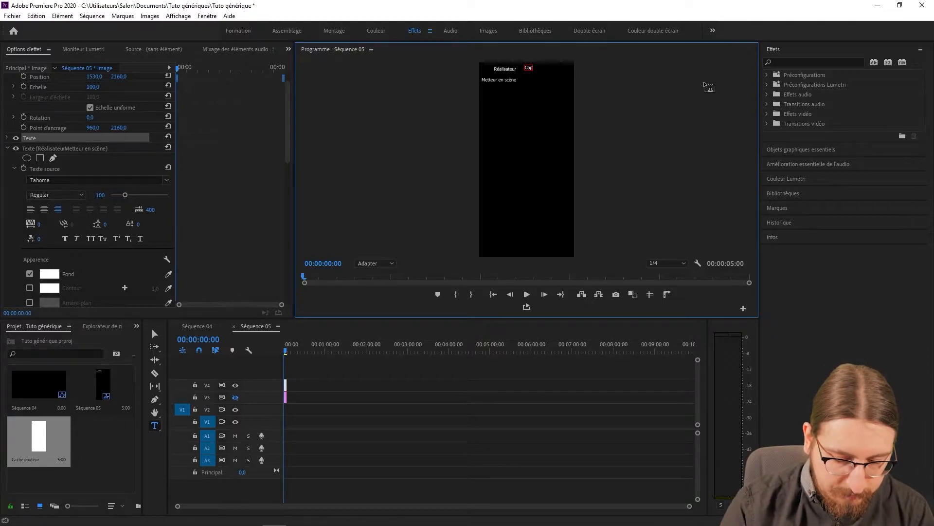
pyautogui.write('itaine')
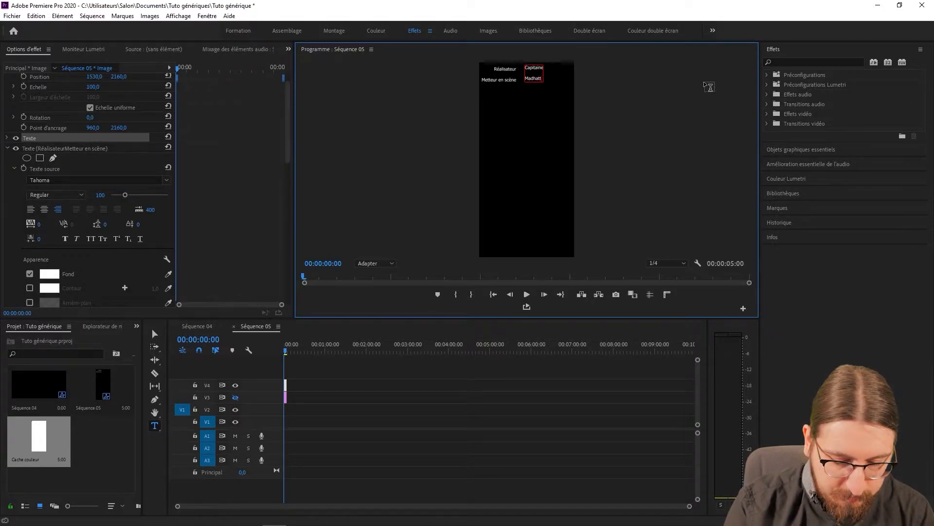
pyautogui.write('er')
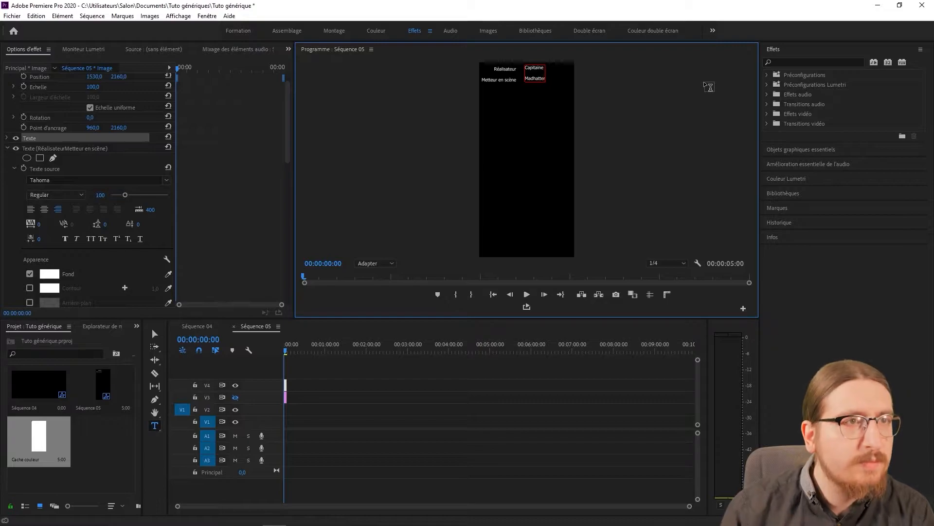
# Raise the role titles' text layer by setting its vertical position to 119.6.
pyautogui.click(124, 77)
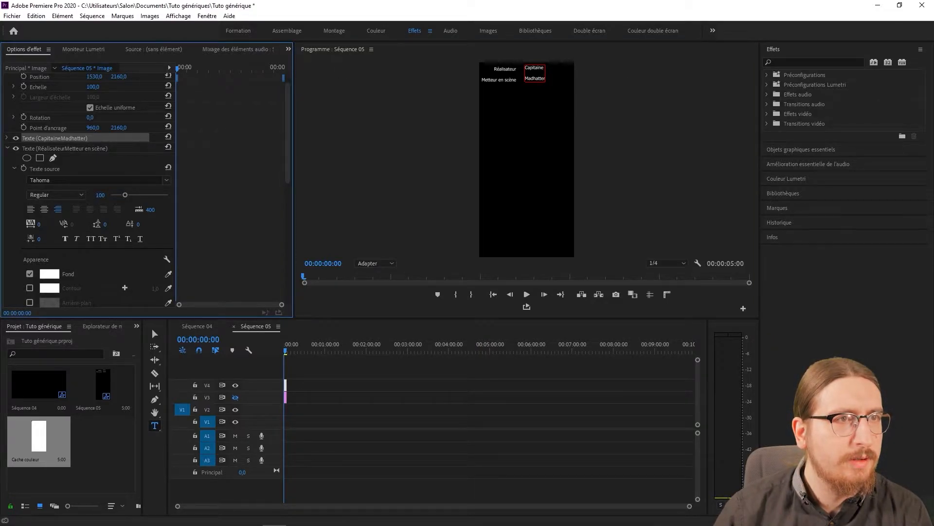
pyautogui.moveTo(122, 77); pyautogui.dragTo(153, 77)
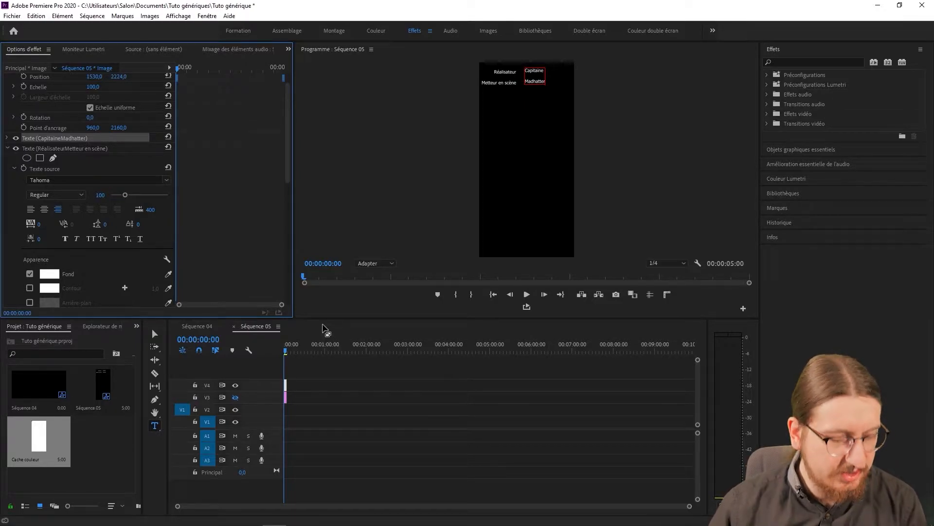
pyautogui.scroll(-1, 151, 194)
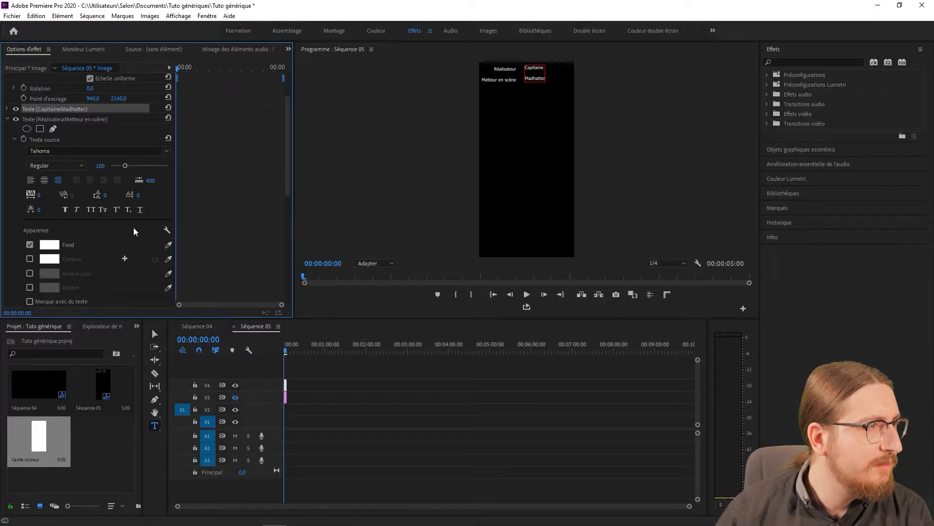
pyautogui.scroll(-3, 135, 231)
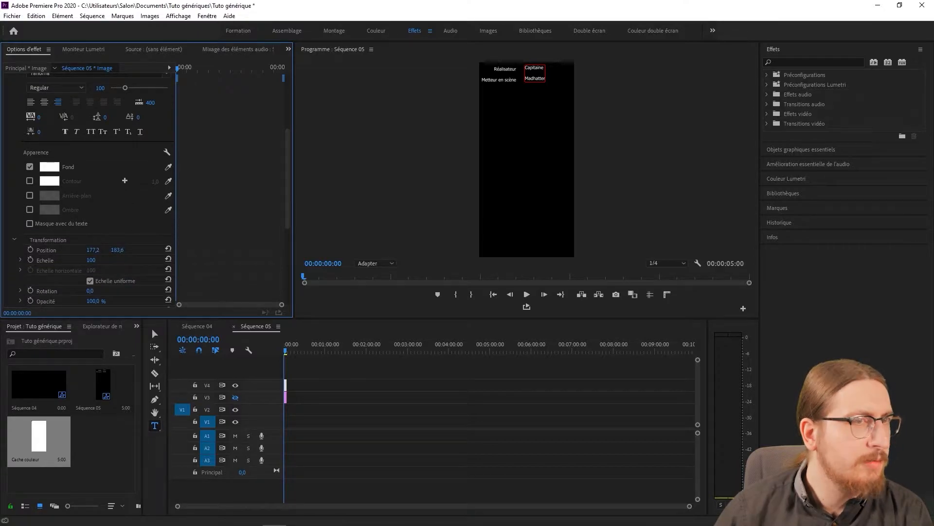
pyautogui.moveTo(117, 250); pyautogui.dragTo(86, 250)
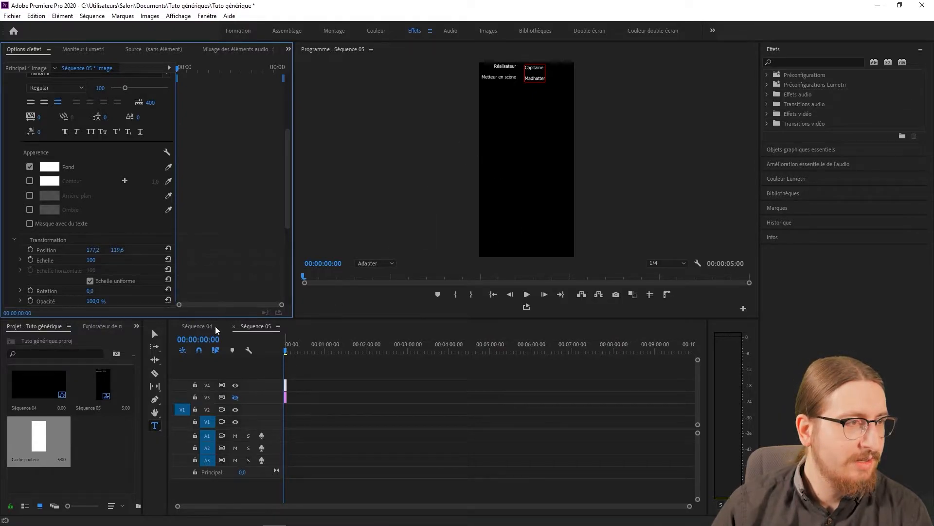
# Place Séquence 05 at the start of track V1 in Séquence 04, keeping the existing sequence settings.
pyautogui.click(199, 327)
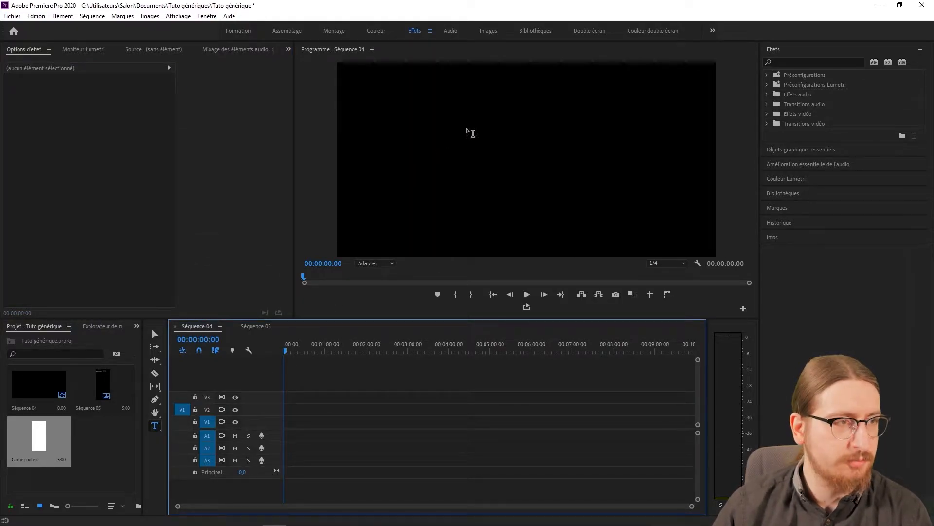
pyautogui.moveTo(88, 387); pyautogui.dragTo(286, 425)
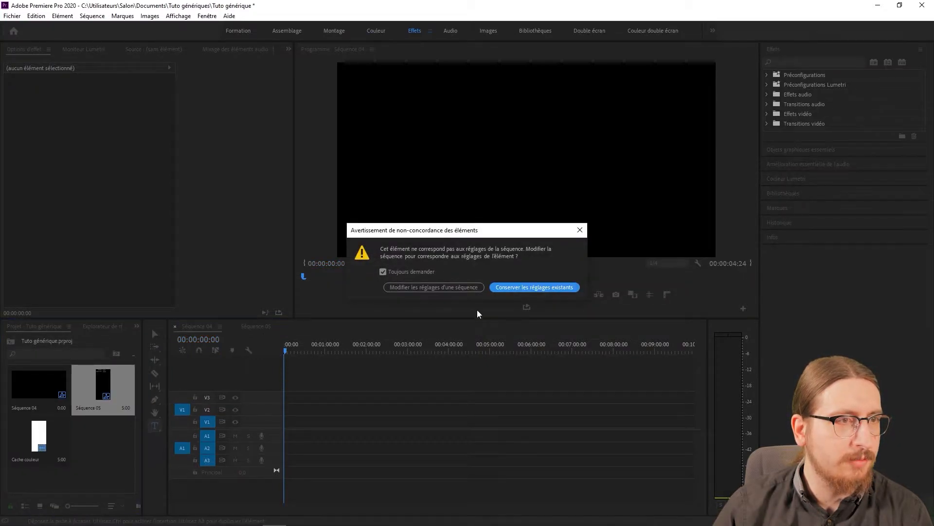
pyautogui.click(508, 287)
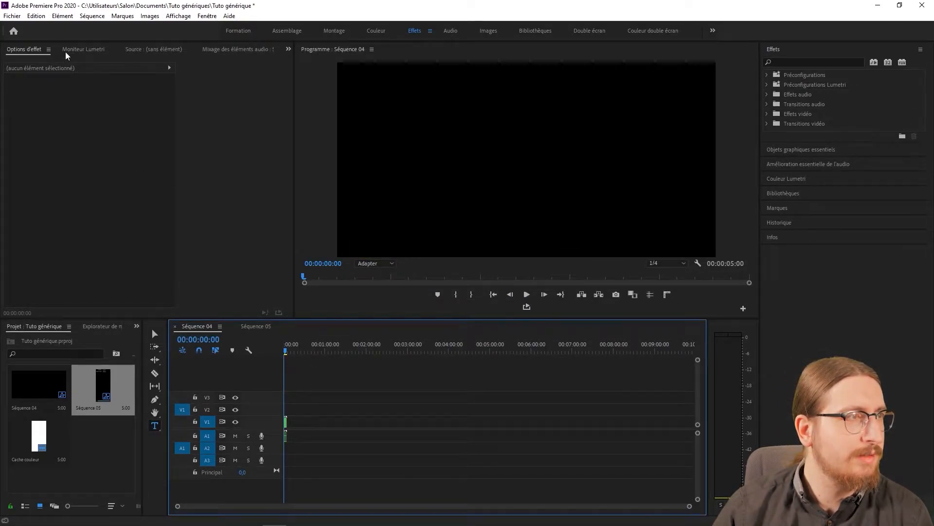
# Reposition the nested Séquence 05 clip to 1146, 2475 to bring the credits into the frame.
pyautogui.click(286, 422)
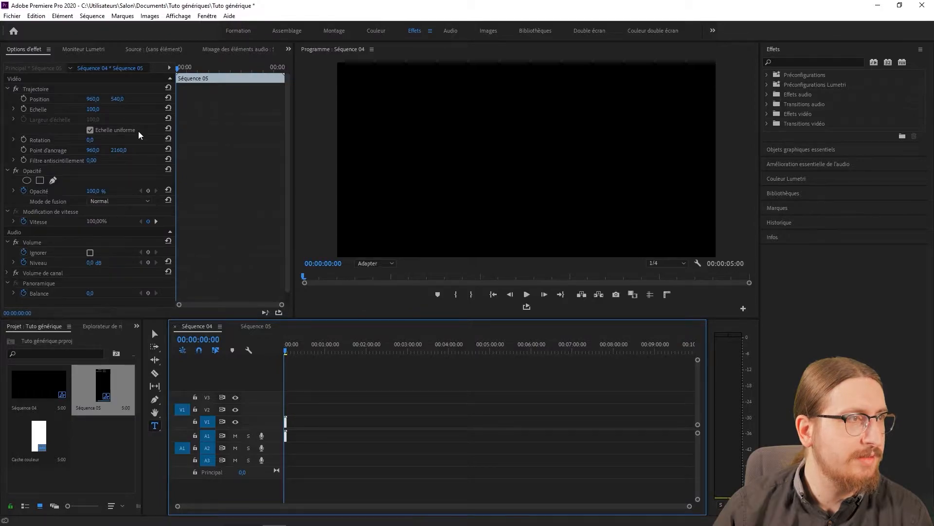
pyautogui.click(113, 100)
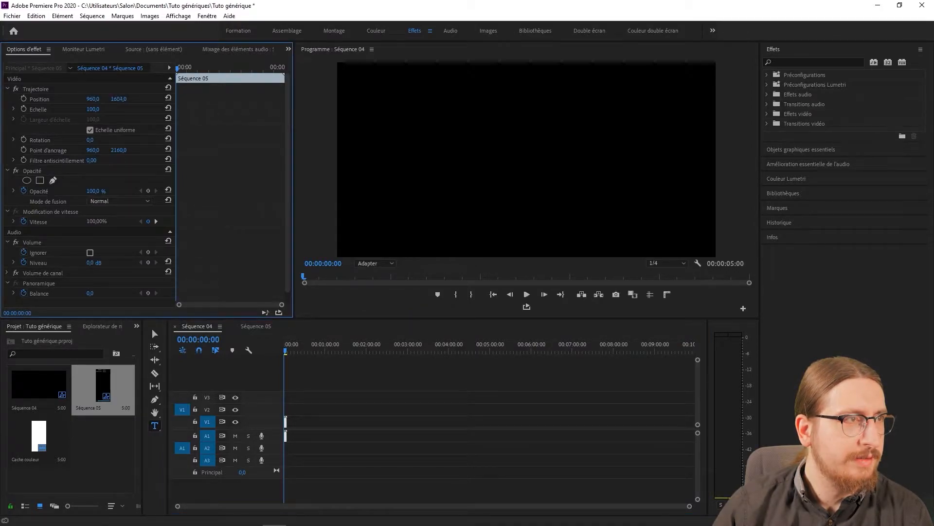
pyautogui.moveTo(113, 100); pyautogui.dragTo(7, 100)
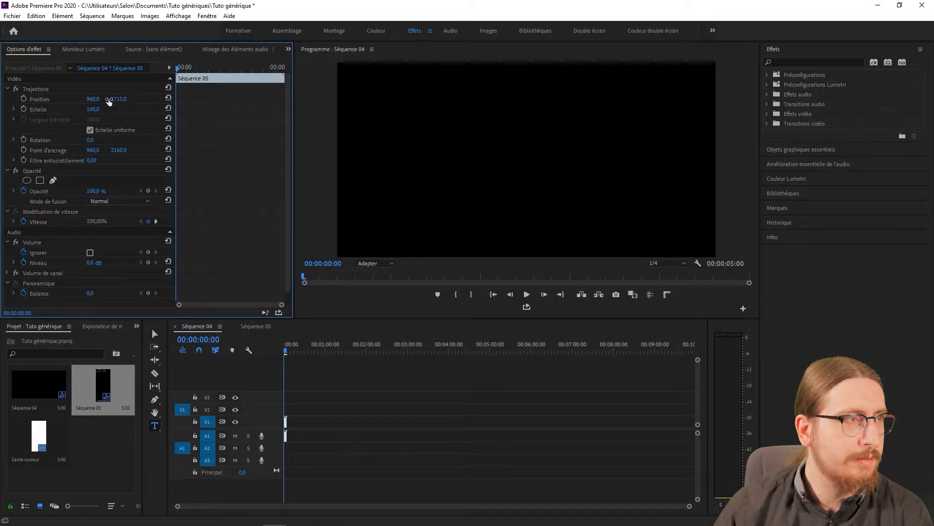
pyautogui.moveTo(121, 101); pyautogui.dragTo(186, 99)
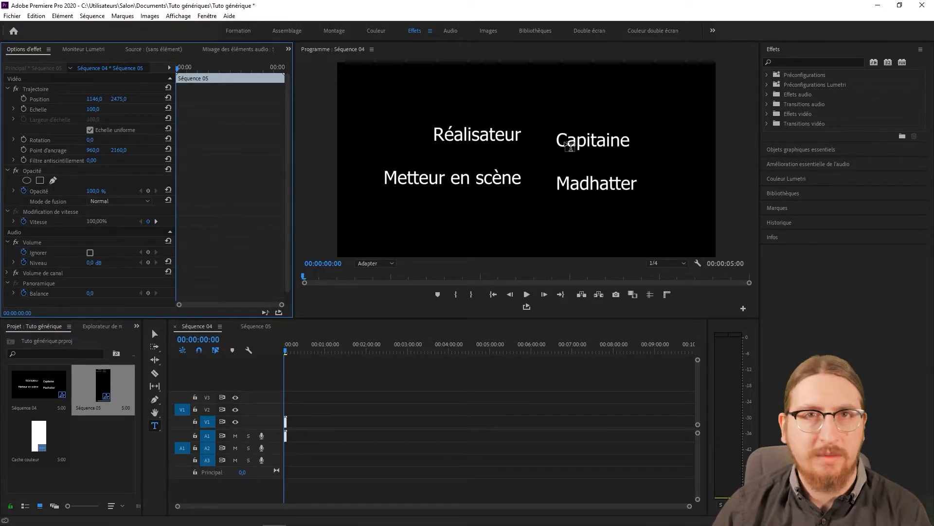
# In Séquence 05, lower the role titles slightly to line up with the names and set the graphic's position to 1658, 2174.
pyautogui.click(266, 327)
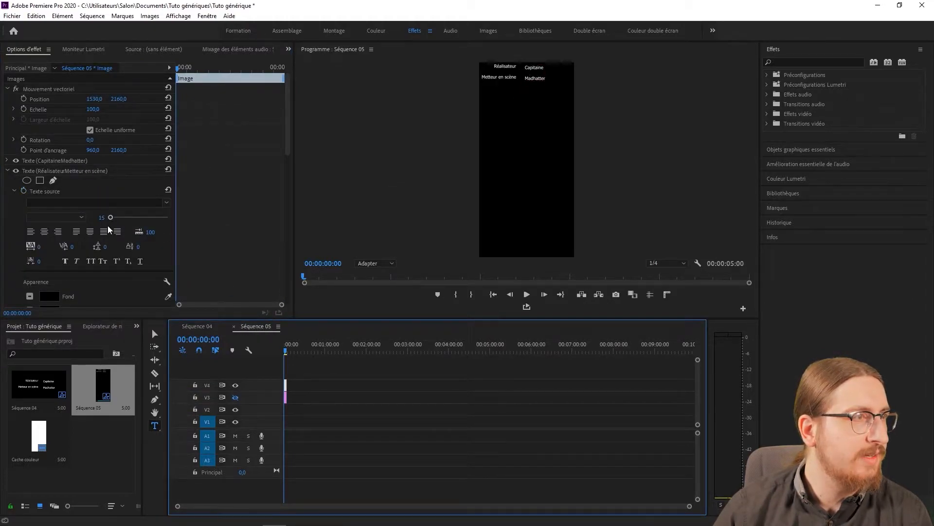
pyautogui.scroll(-5, 146, 187)
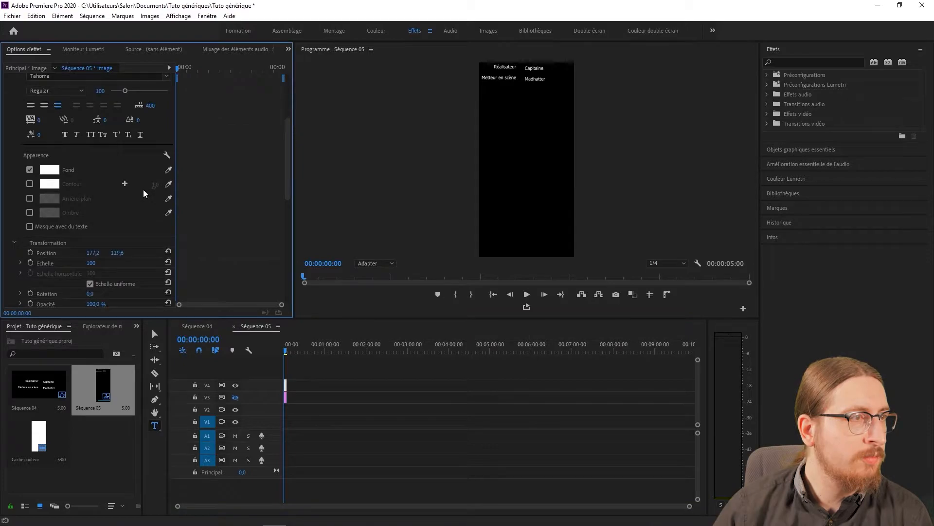
pyautogui.scroll(-3, 144, 191)
pyautogui.moveTo(113, 186); pyautogui.dragTo(125, 186)
pyautogui.scroll(3, 151, 141)
pyautogui.scroll(5, 151, 141)
pyautogui.moveTo(95, 99); pyautogui.dragTo(125, 98)
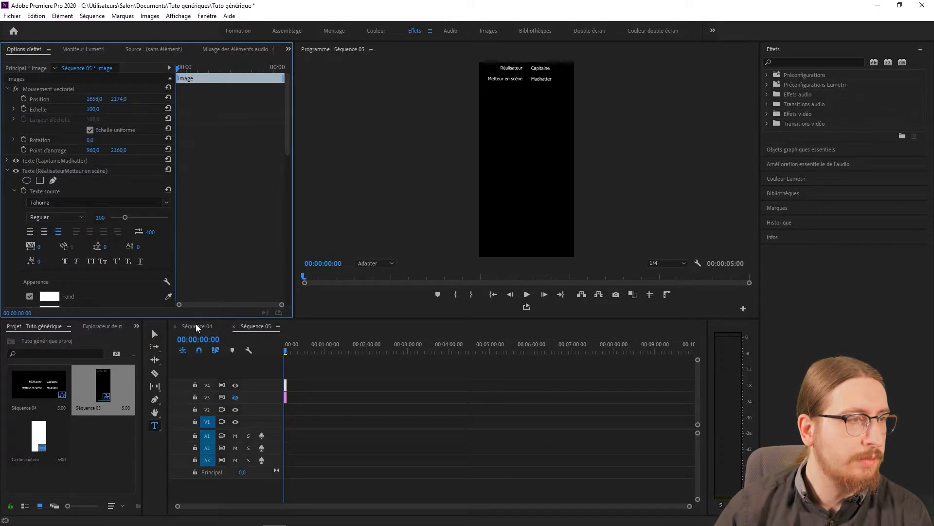
# Delete the nested clip from Séquence 04, and remove Séquence 05 and the Cache couleur item from the project.
pyautogui.click(197, 326)
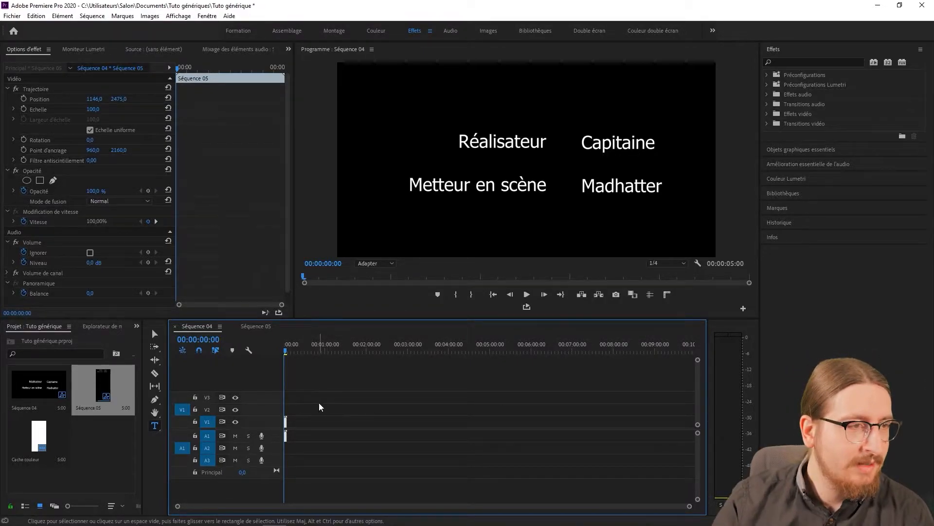
pyautogui.press('Delete')
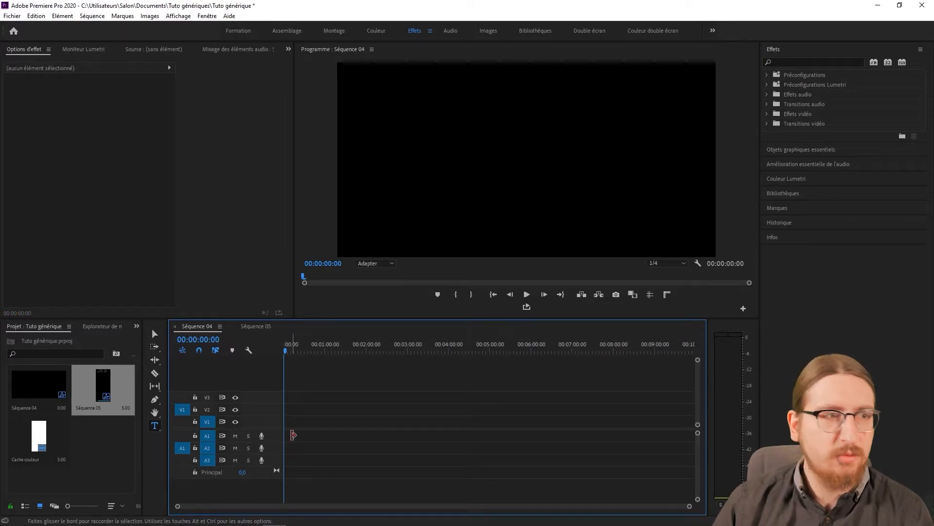
pyautogui.click(107, 387)
pyautogui.press('Delete')
pyautogui.click(97, 393)
pyautogui.press('Delete')
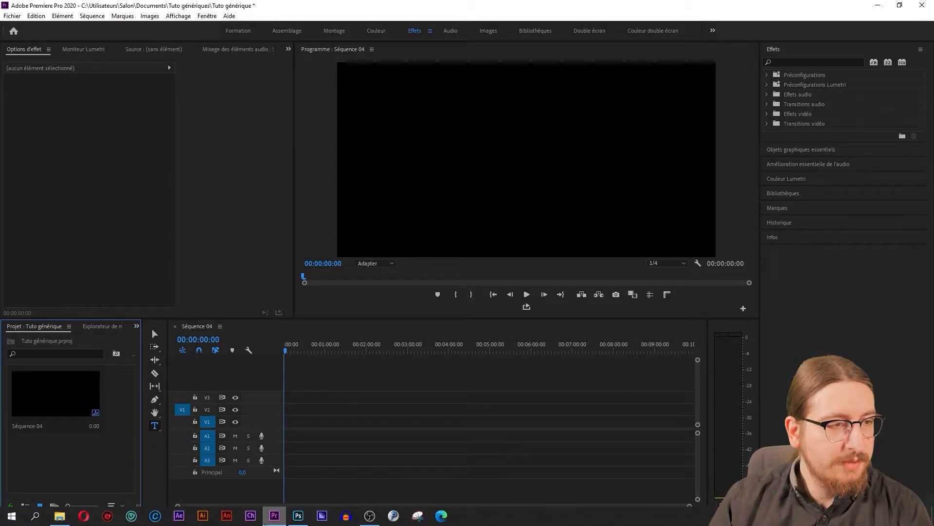
# Switch to Photoshop and fill the background of the 1920 × 4320 px document with black.
pyautogui.click(298, 515)
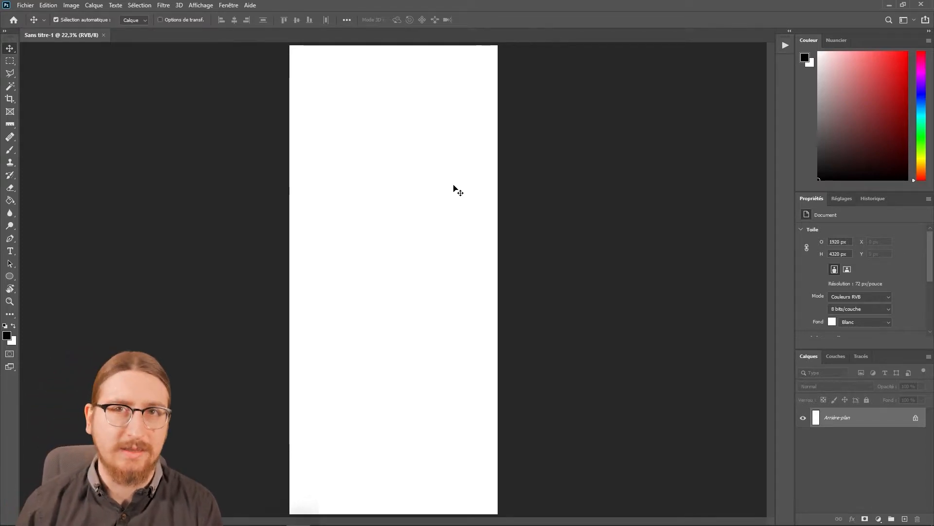
pyautogui.hotkey('alt', 'BackSpace')
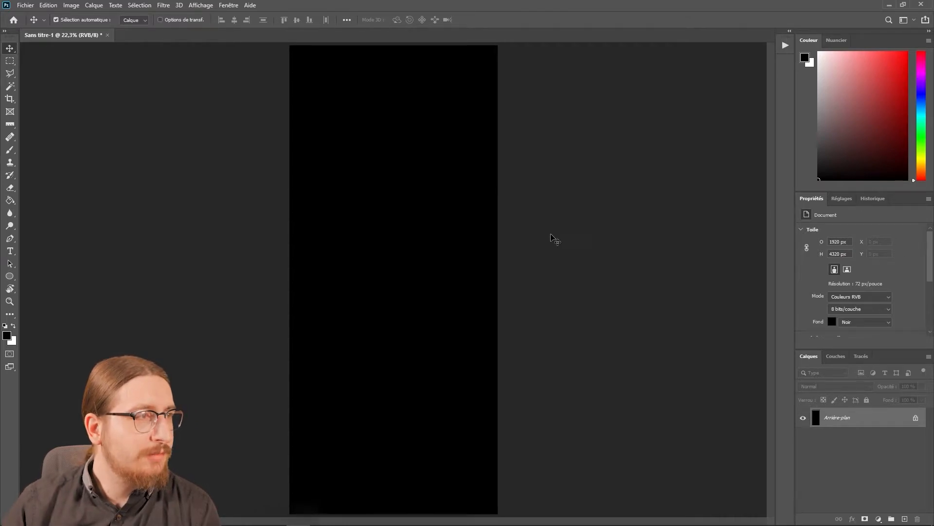
# Start a text line near the upper edge of the black page and set its colour to white (ffffff).
pyautogui.click(10, 251)
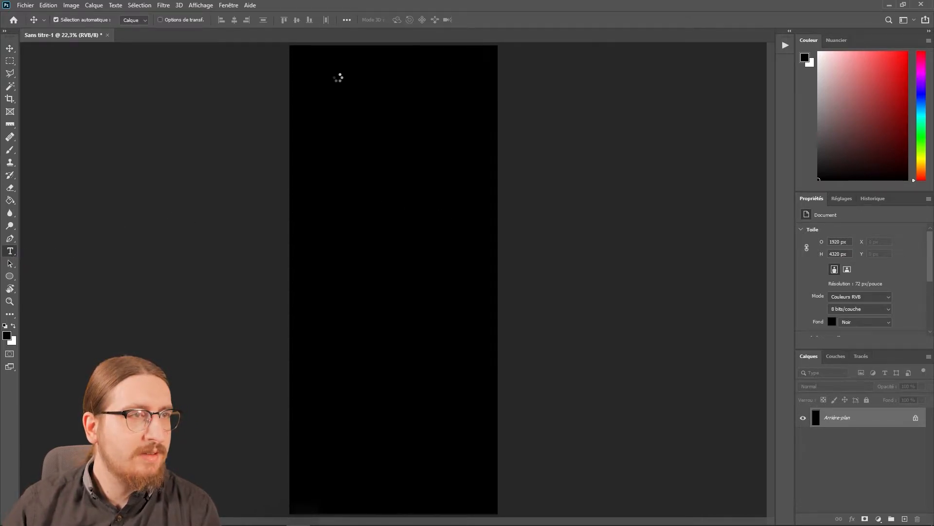
pyautogui.click(326, 68)
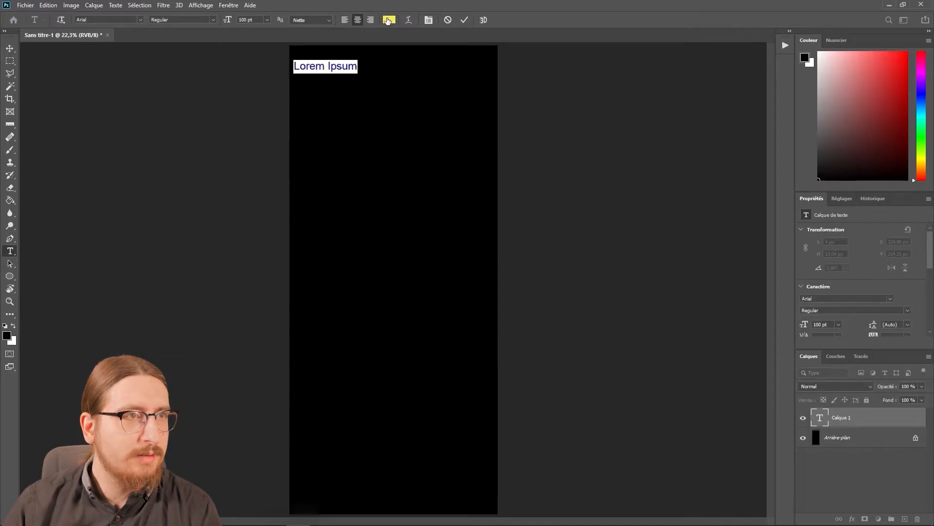
pyautogui.click(389, 20)
pyautogui.write('ffffff')
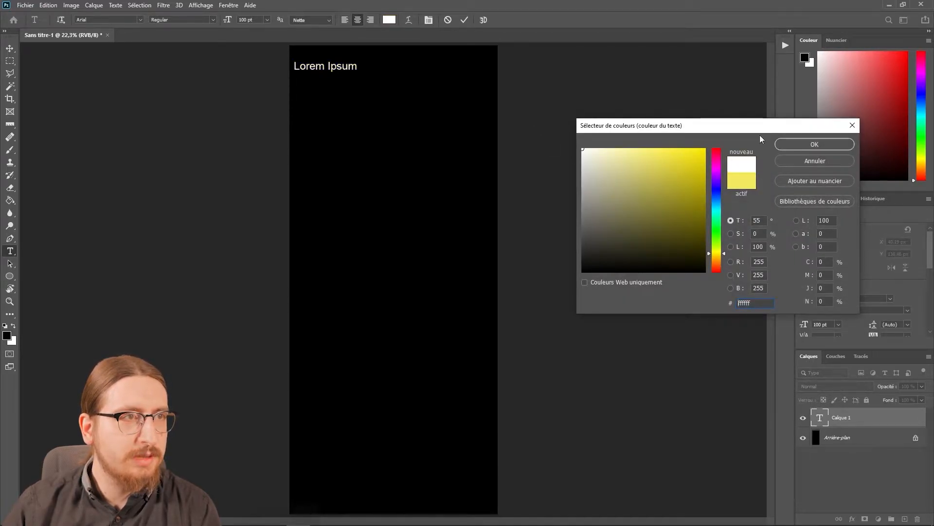
pyautogui.click(825, 144)
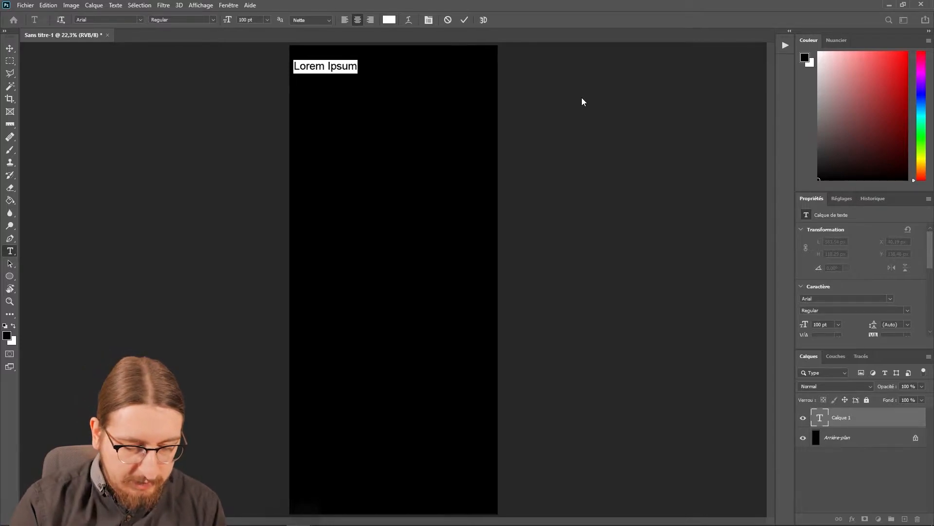
# Enter the roles Réalisateur and Metteur en scène with a blank line between, right-align them and move the text inside the page.
pyautogui.write('Réalisateur')
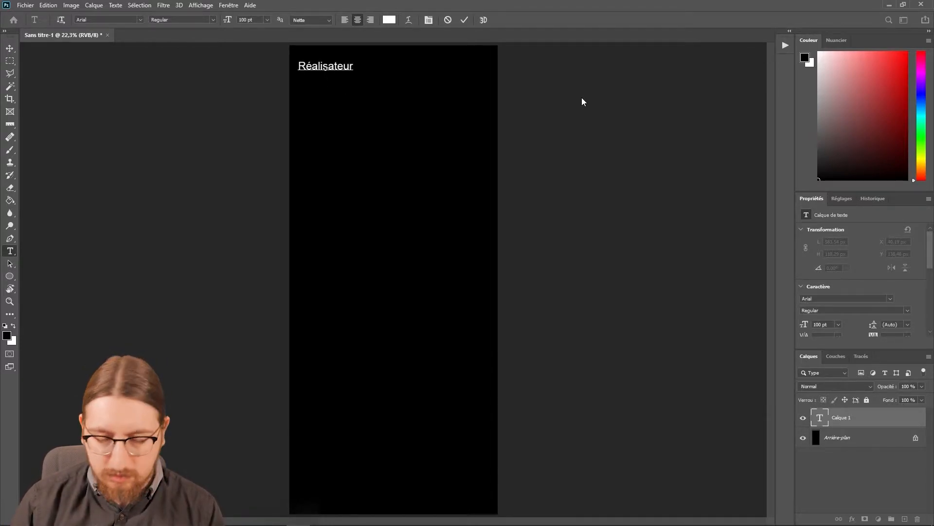
pyautogui.press('Return')
pyautogui.write('Metteur en scène')
pyautogui.hotkey('ctrl', 'a')
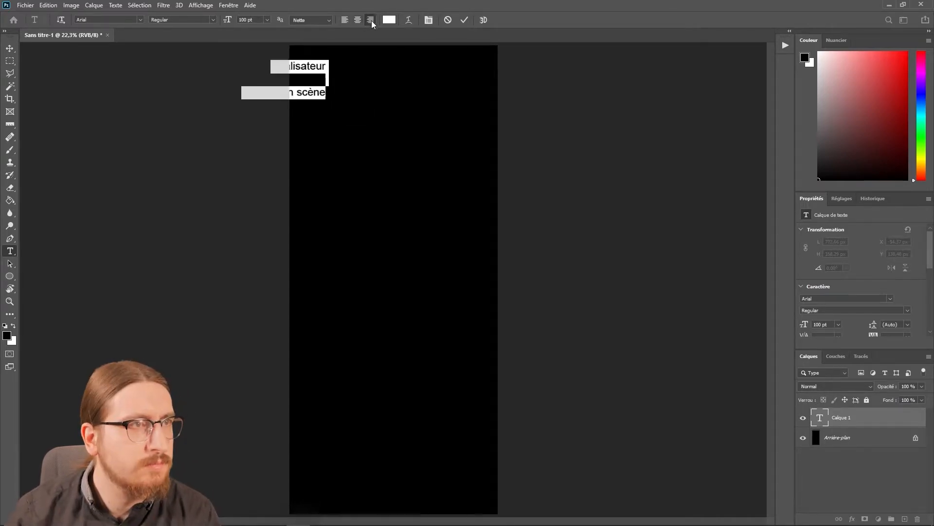
pyautogui.click(370, 20)
pyautogui.moveTo(392, 61); pyautogui.dragTo(453, 59)
# Extend the role column with Produit par, Montage and Etalonnage, leaving a blank line between entries.
pyautogui.press('Right')
pyautogui.press('Return')
pyautogui.write('Produit par')
pyautogui.press('Return')
pyautogui.write('Montage')
pyautogui.press('Return')
pyautogui.write('Etalonnage')
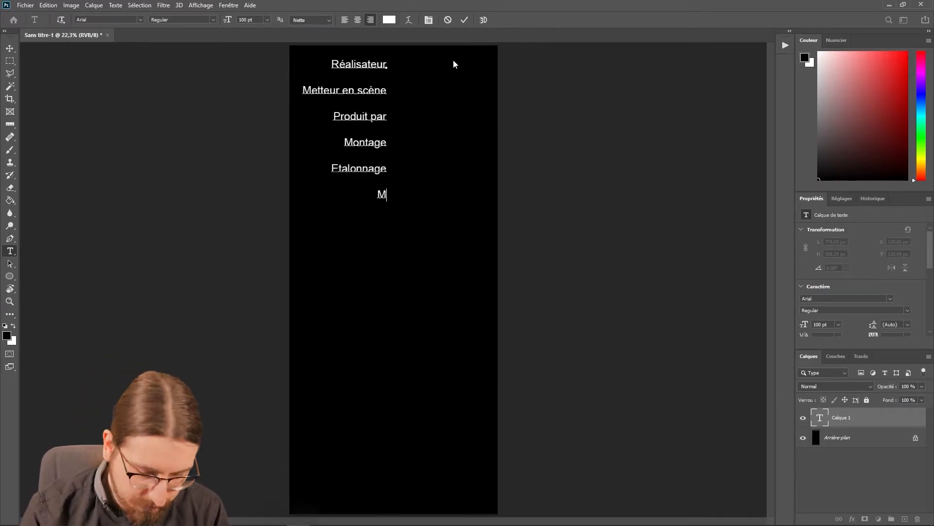
# Complete the role column with Mixage, Prise de vue, Prise de son, Figurants and, after a larger gap, Remerciements.
pyautogui.press('Return')
pyautogui.write('Mixage Prise de vue')
pyautogui.press('Return')
pyautogui.write('Prise de son')
pyautogui.press('Return')
pyautogui.write('Figurants')
pyautogui.press('Return')
pyautogui.press('Return')
pyautogui.press('Return')
pyautogui.write('Remerciements')
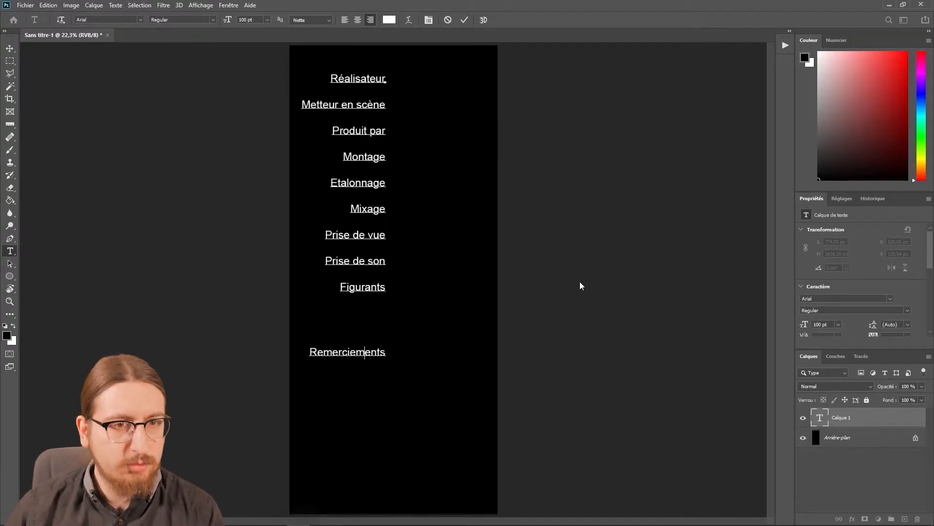
pyautogui.click(502, 198)
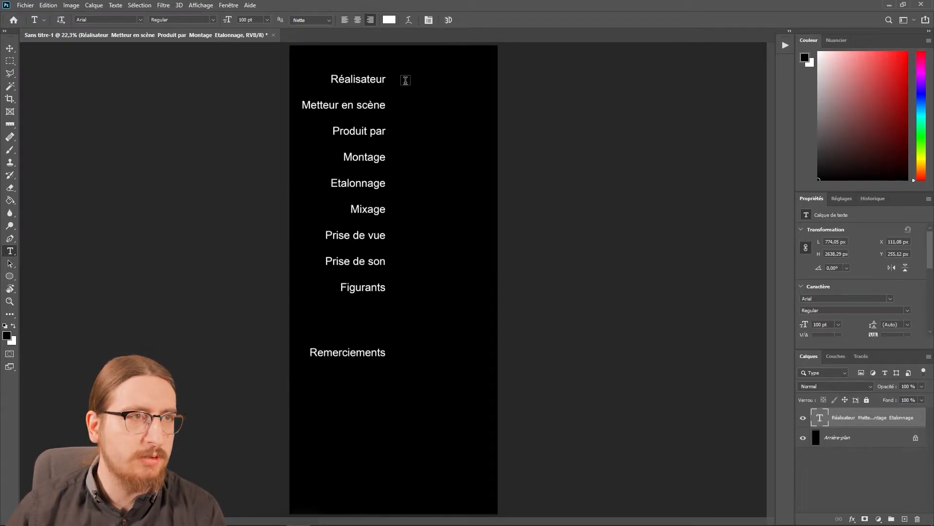
# Add a left-aligned text column beside the roles listing Capitaine, Madhatter, Acorn Prod., Superman, Casimir and Obi-Wan Kenobi, one per role.
pyautogui.click(406, 81)
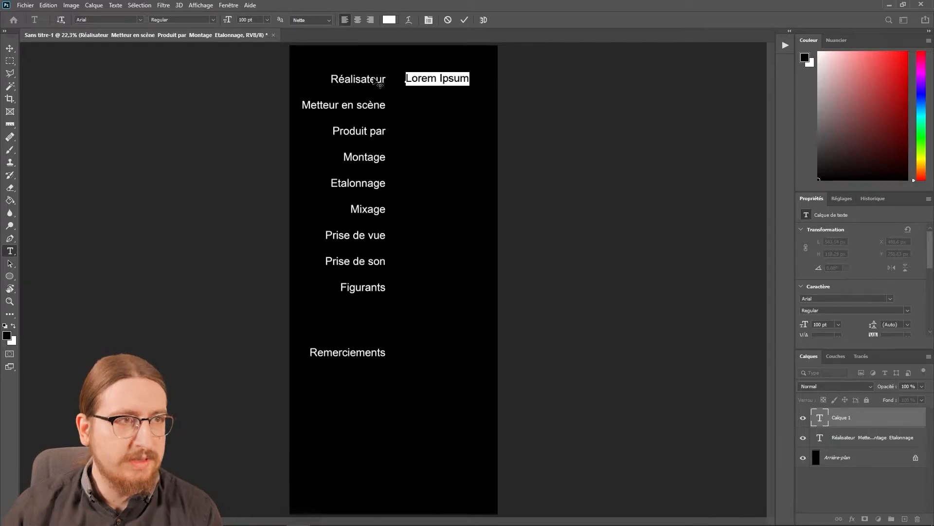
pyautogui.write('Capitaine  Madhatter  Acorn Prod.  Superman  Casi')
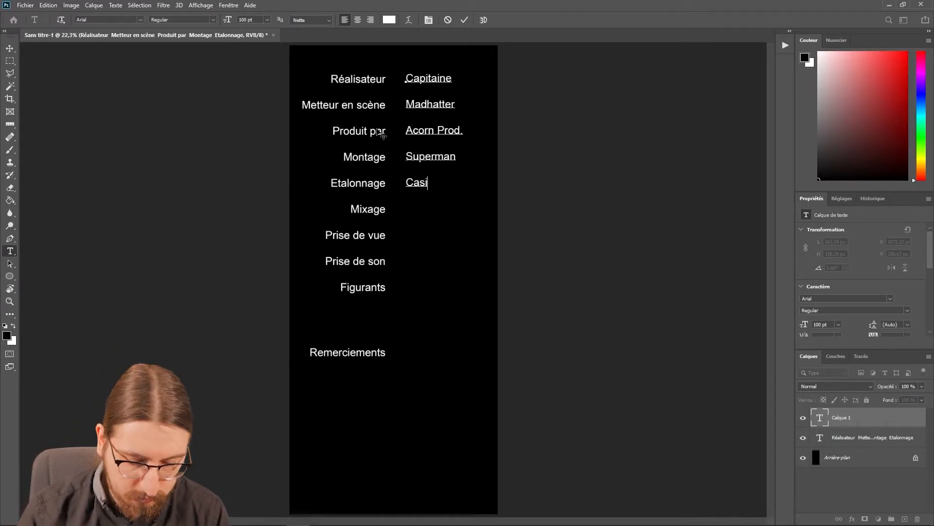
pyautogui.write('mir  Obi-Wan Kenobi  Clifford  Le joker  Le lutin Père Noël Aquaman Jack Skellington  Le boucher du coin Ma maman Maître Yoda')
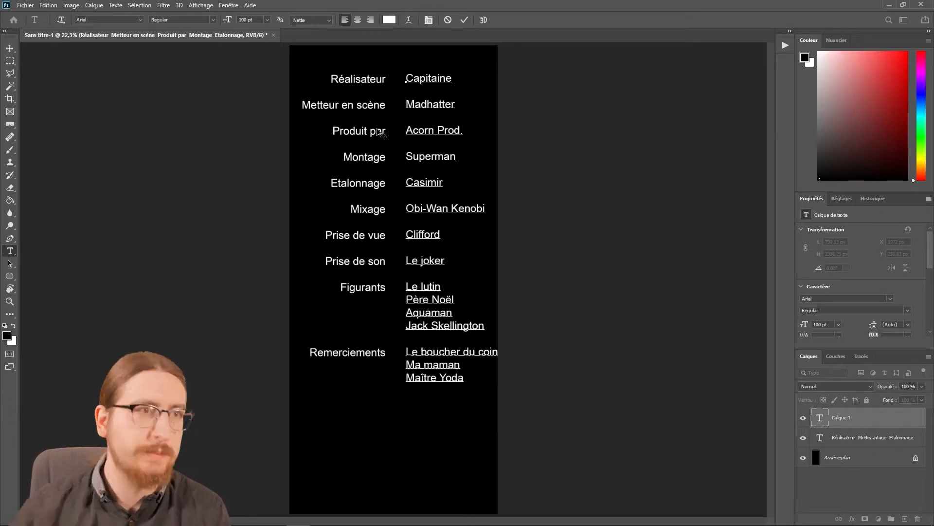
# Continue the names with Clifford, Le joker, Le lutin, Père Noël, Aquaman, Jack Skellington, Le boucher du coin, Ma maman and Maître Yoda.
pyautogui.click(551, 267)
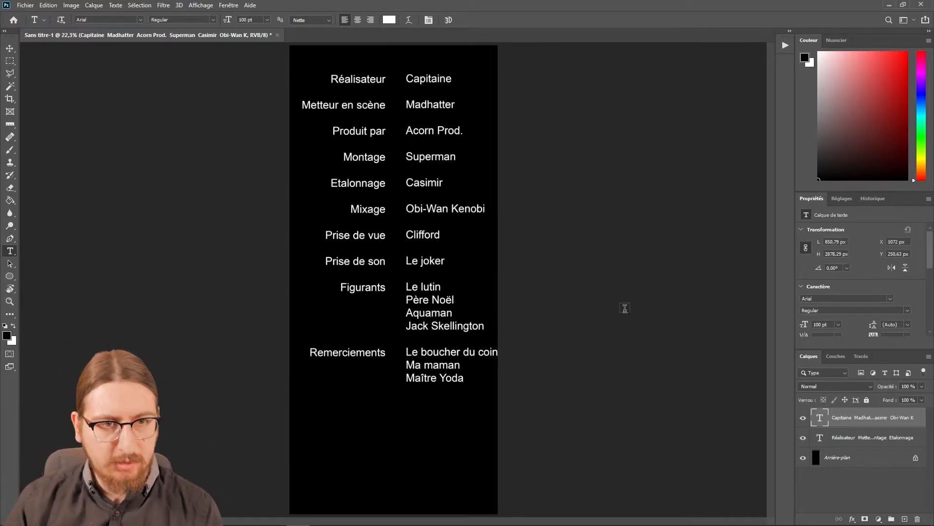
# Move the names column closer to the roles, and shift both text layers together slightly to centre them on the page.
pyautogui.press('v')
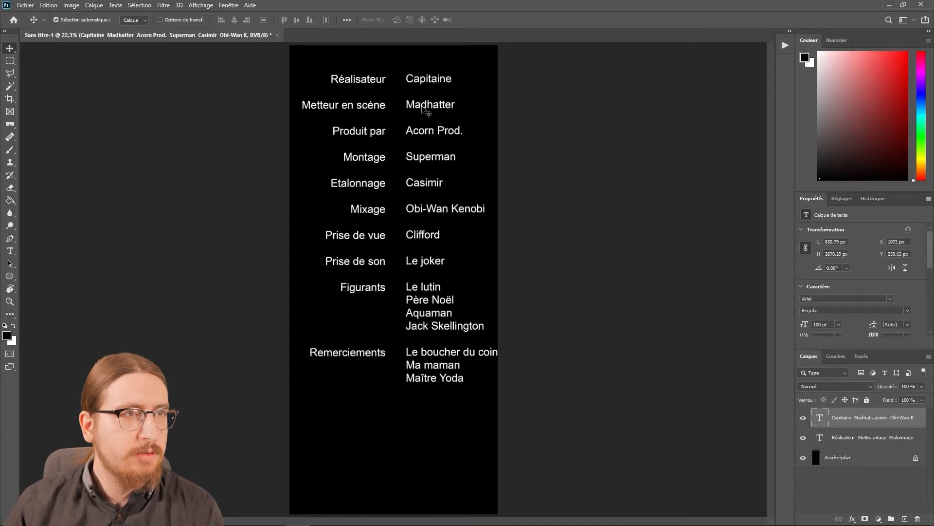
pyautogui.moveTo(420, 106); pyautogui.dragTo(412, 107)
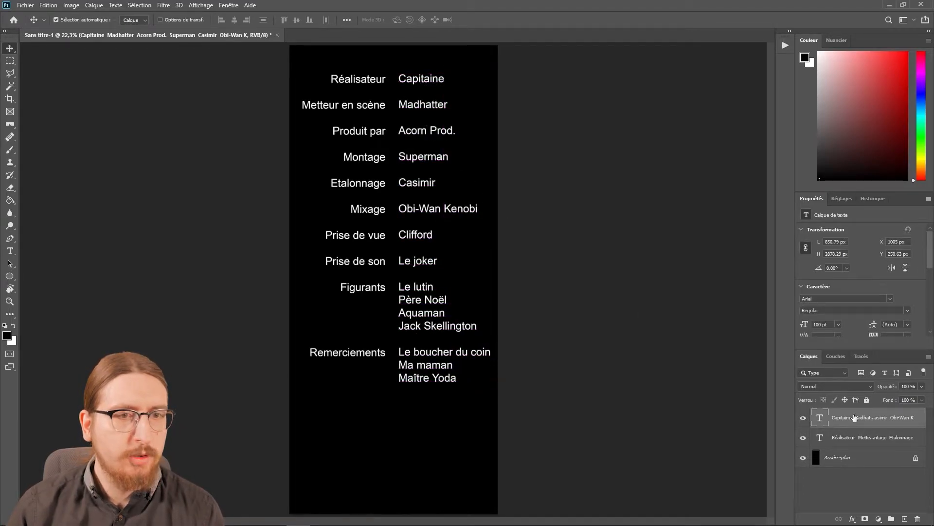
pyautogui.keyDown('shift'); pyautogui.click(836, 435); pyautogui.keyUp('shift')
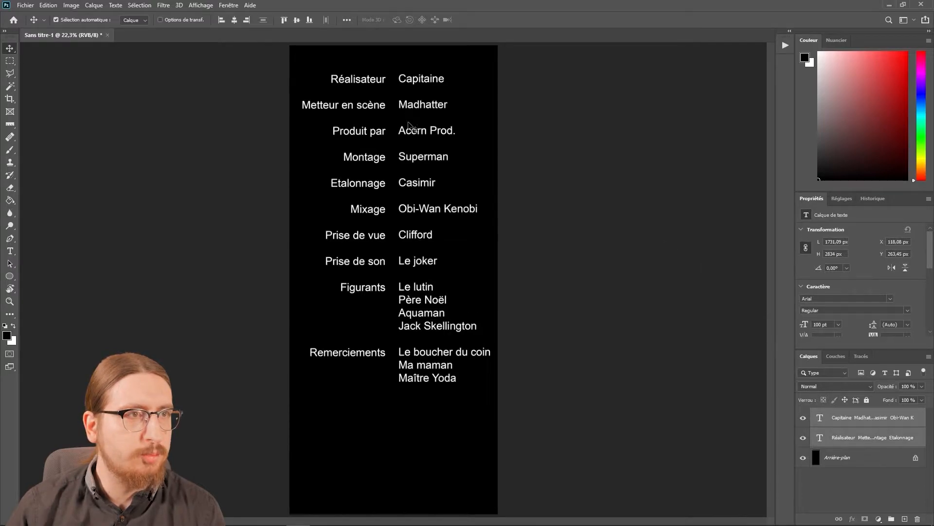
pyautogui.moveTo(408, 135); pyautogui.dragTo(413, 135)
pyautogui.moveTo(413, 135); pyautogui.dragTo(410, 135)
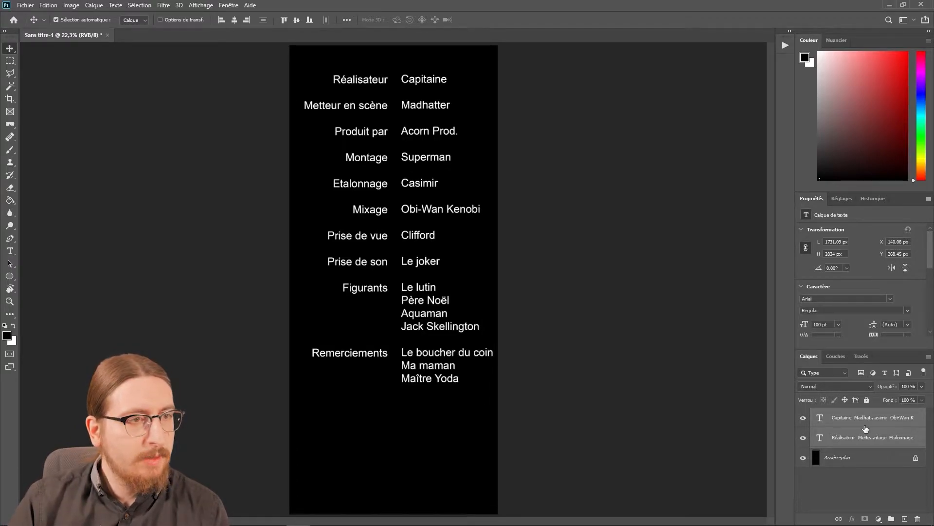
# Place Logo photo.jpg as an embedded object, about 573 × 428 px, below the Remerciements title.
pyautogui.click(859, 489)
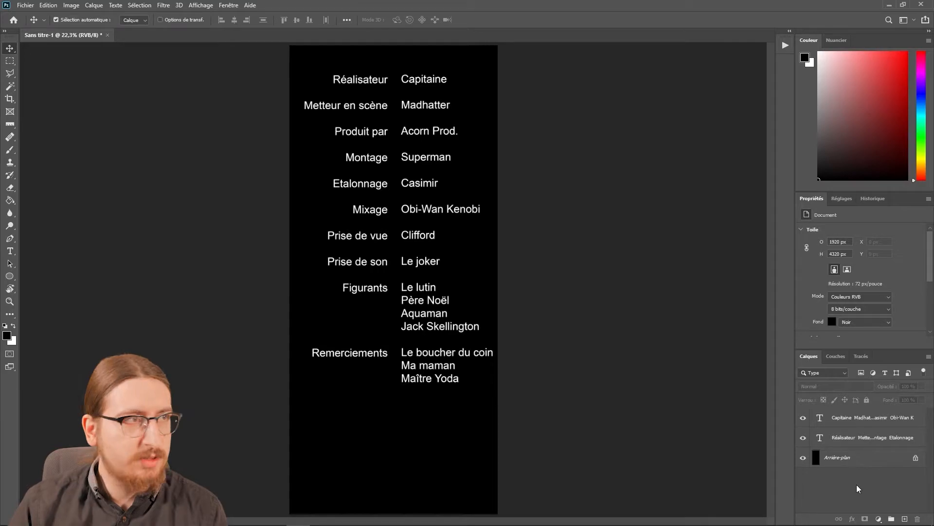
pyautogui.click(25, 6)
pyautogui.moveTo(48, 5)
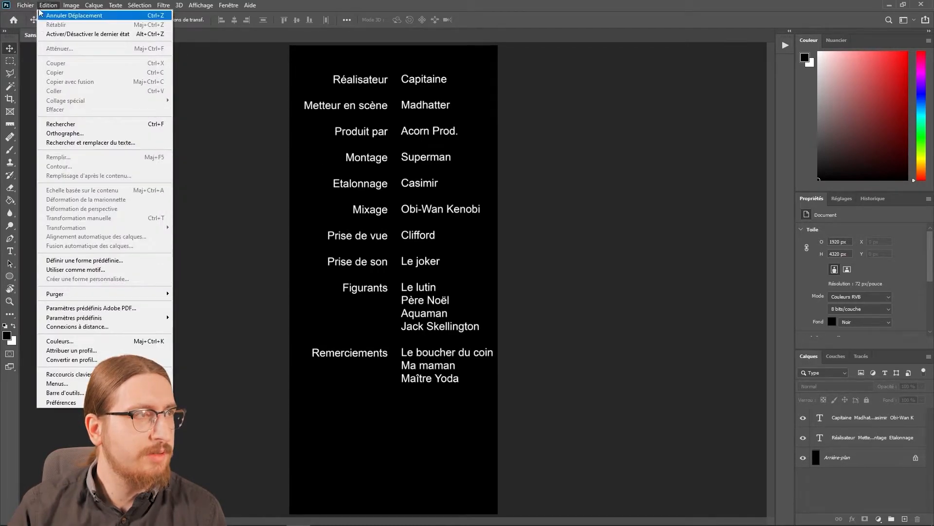
pyautogui.click(111, 199)
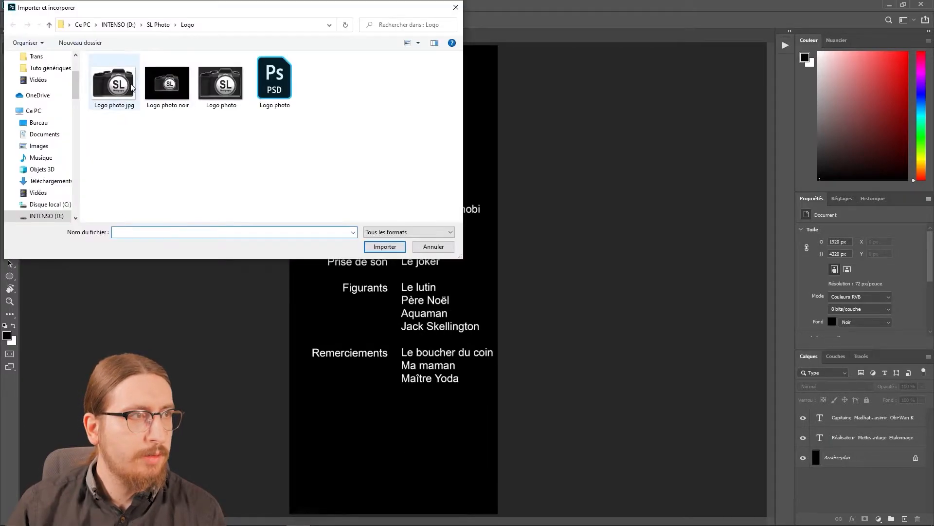
pyautogui.click(216, 85)
pyautogui.doubleClick(216, 86)
pyautogui.moveTo(409, 292); pyautogui.dragTo(360, 421)
pyautogui.press('Return')
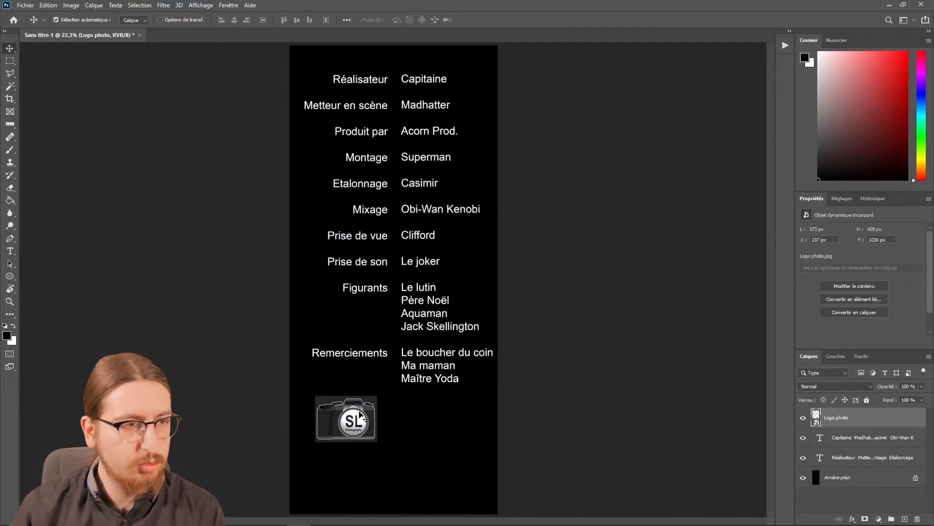
# Place the embedded Nouveau logo transparent.png, about 380 × 484 px, beside the camera logo under the thank-you names.
pyautogui.click(25, 5)
pyautogui.click(43, 125)
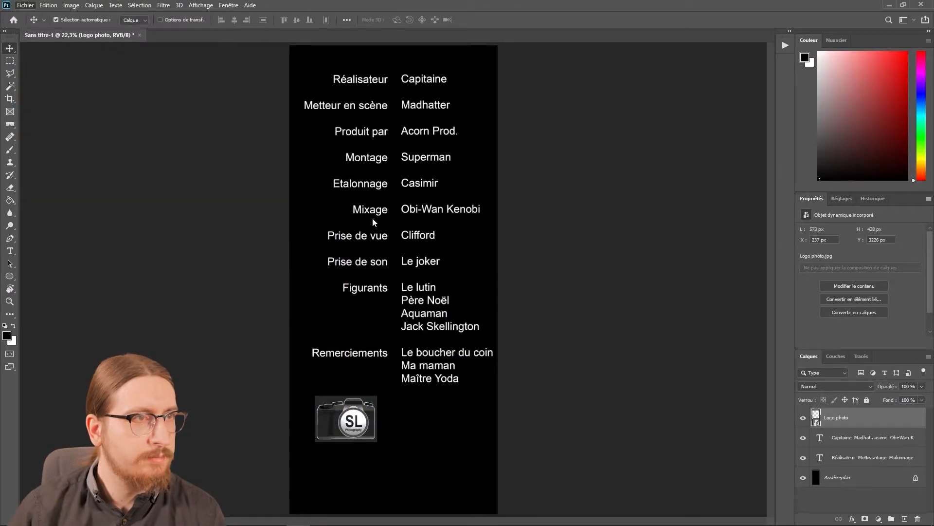
pyautogui.click(128, 27)
pyautogui.doubleClick(115, 91)
pyautogui.doubleClick(136, 132)
pyautogui.doubleClick(273, 161)
pyautogui.moveTo(452, 221); pyautogui.dragTo(401, 273)
pyautogui.moveTo(370, 299); pyautogui.dragTo(420, 390)
pyautogui.moveTo(419, 387); pyautogui.dragTo(436, 402)
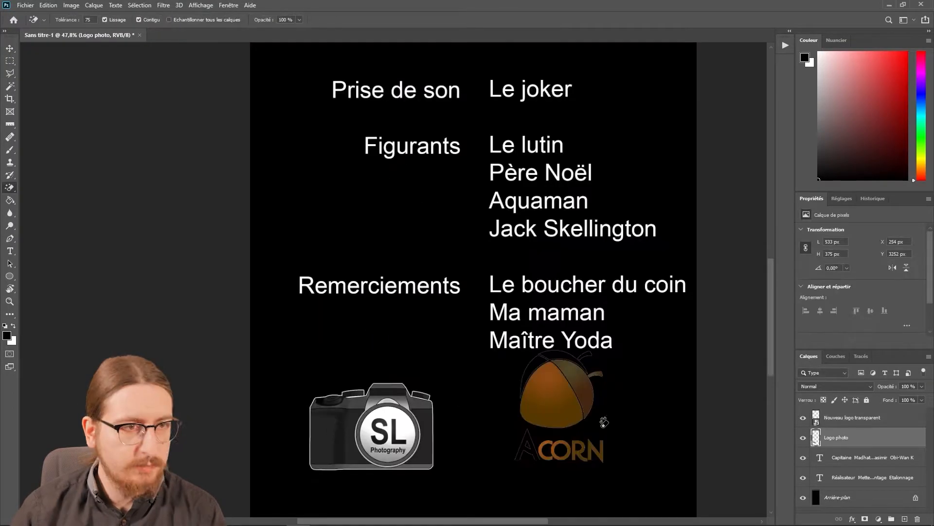
# Lower the acorn logo clear of the Maître Yoda line to about Y 3172 px and rasterize its layer.
pyautogui.click(842, 419)
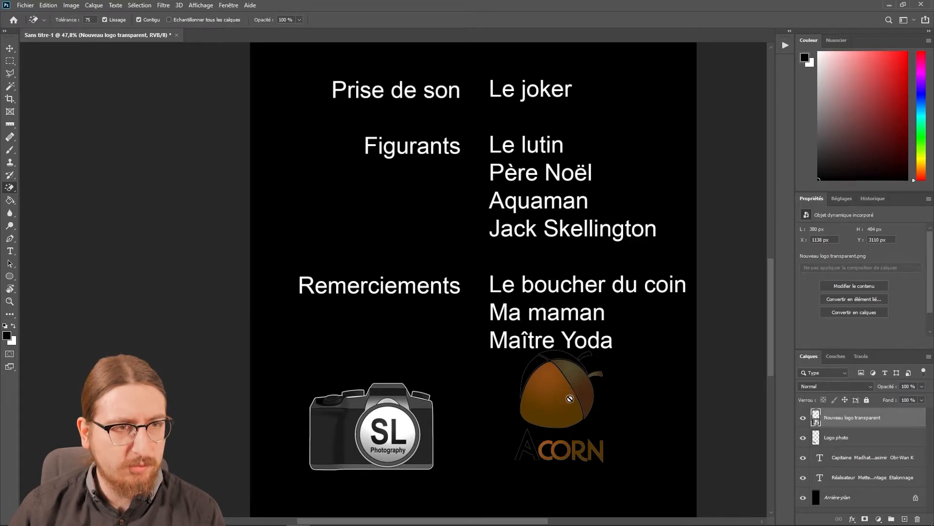
pyautogui.press('v')
pyautogui.moveTo(571, 395); pyautogui.dragTo(570, 411)
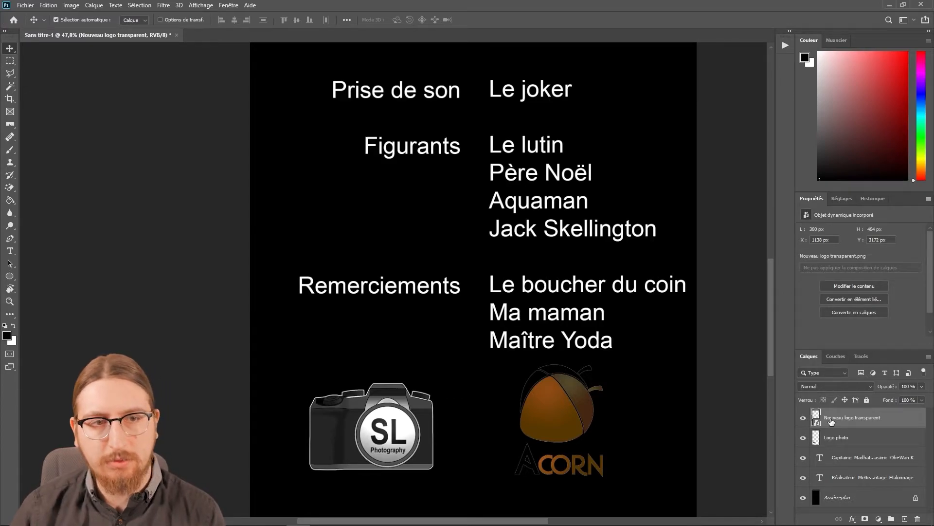
pyautogui.rightClick(832, 422)
pyautogui.click(819, 179)
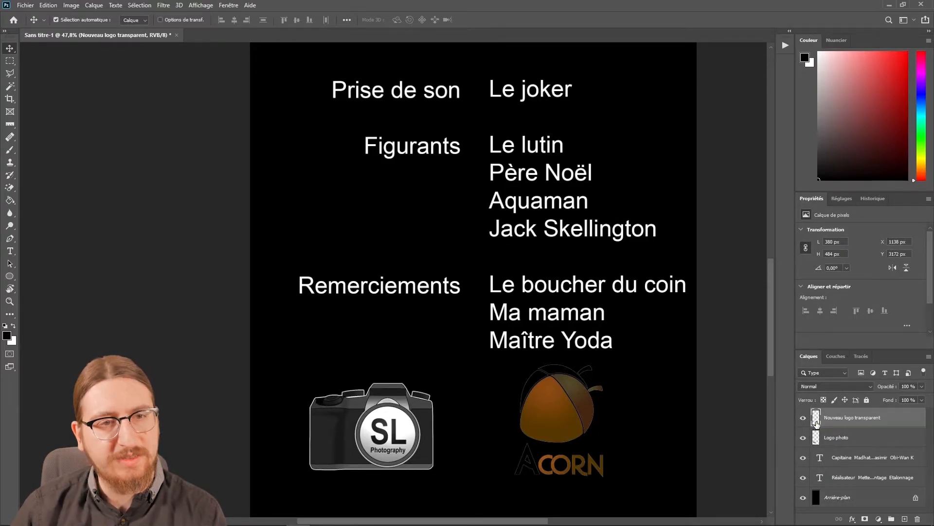
# Add a Contour (stroke) effect to the acorn logo with white (ffffff) colour, Extérieur position and 2 px size.
pyautogui.doubleClick(816, 419)
pyautogui.click(569, 215)
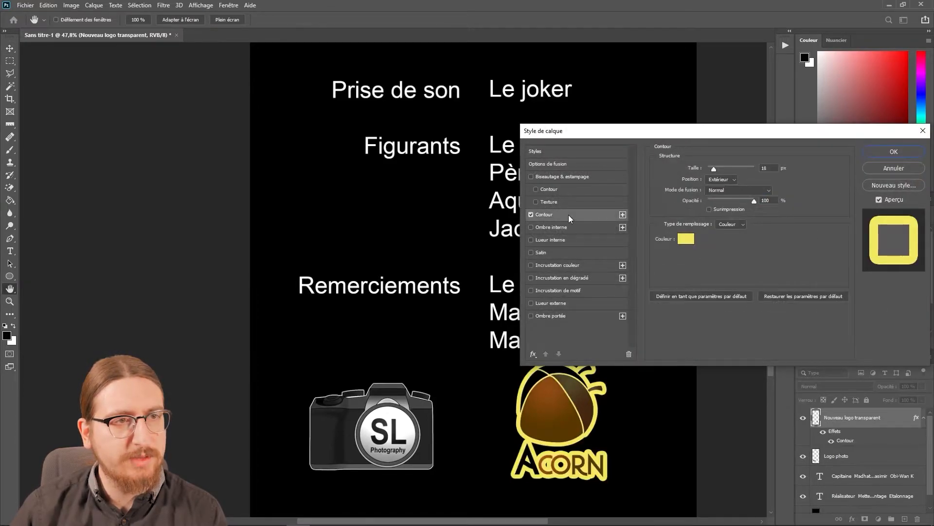
pyautogui.click(685, 240)
pyautogui.write('ffffff')
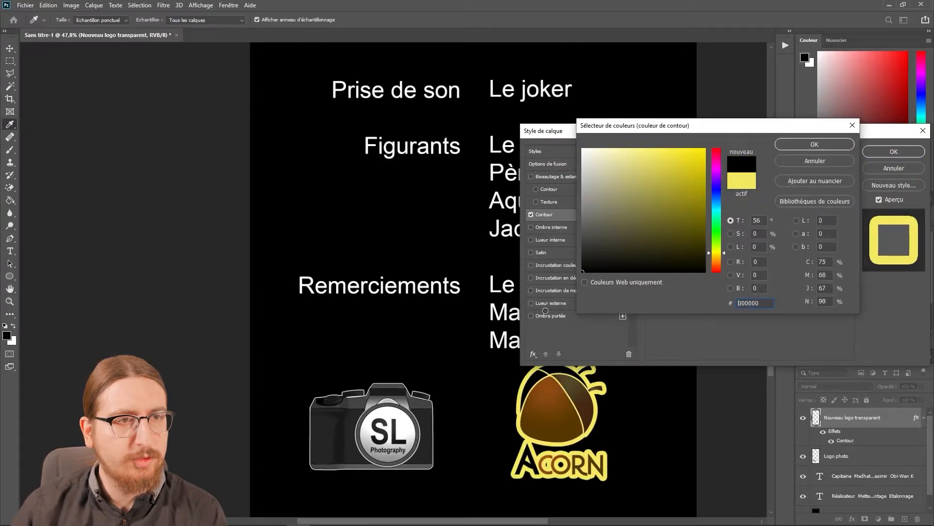
pyautogui.click(813, 146)
pyautogui.click(730, 181)
pyautogui.click(730, 188)
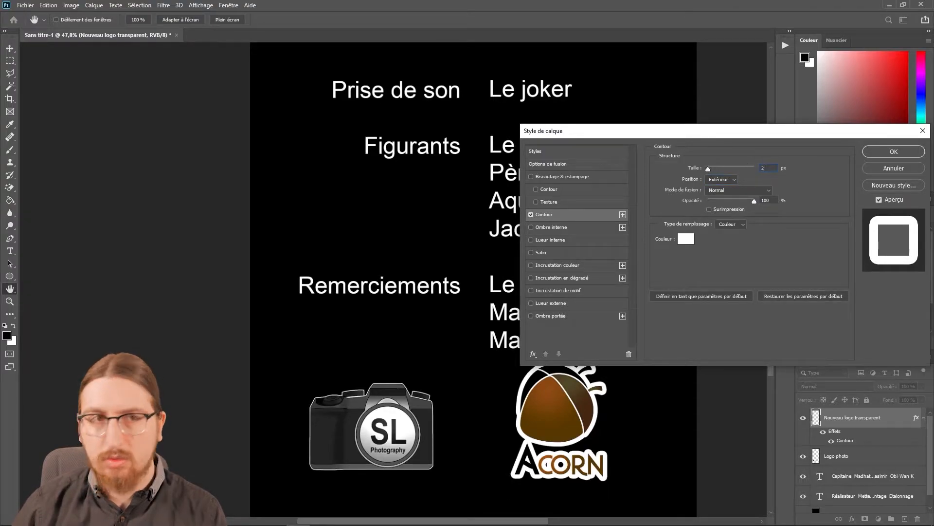
pyautogui.write('2')
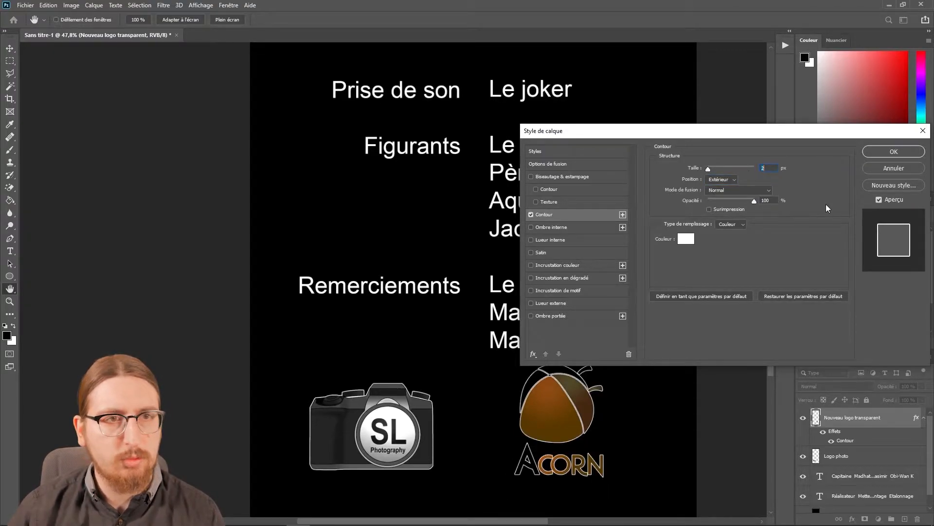
pyautogui.click(891, 153)
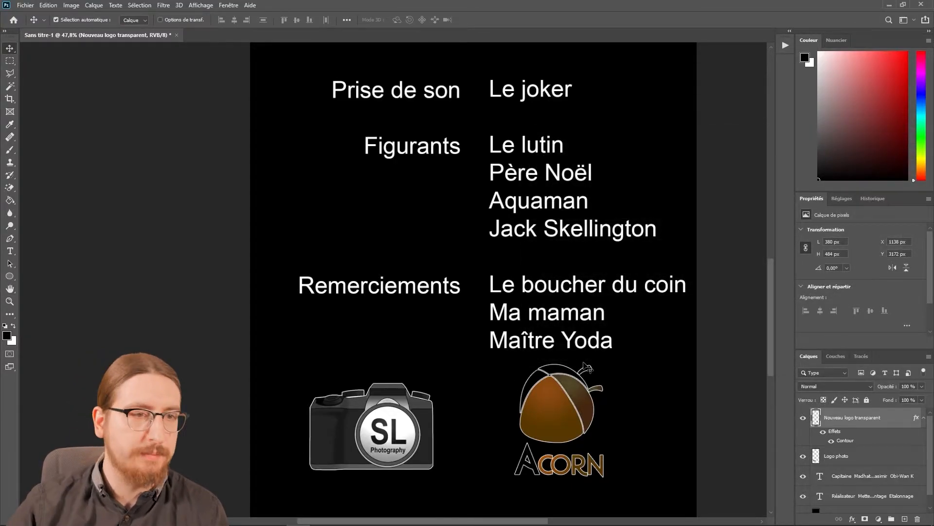
# Quick-export the credits image as a PNG named Générique in the Tuto génériques folder.
pyautogui.scroll(3, 426, 290)
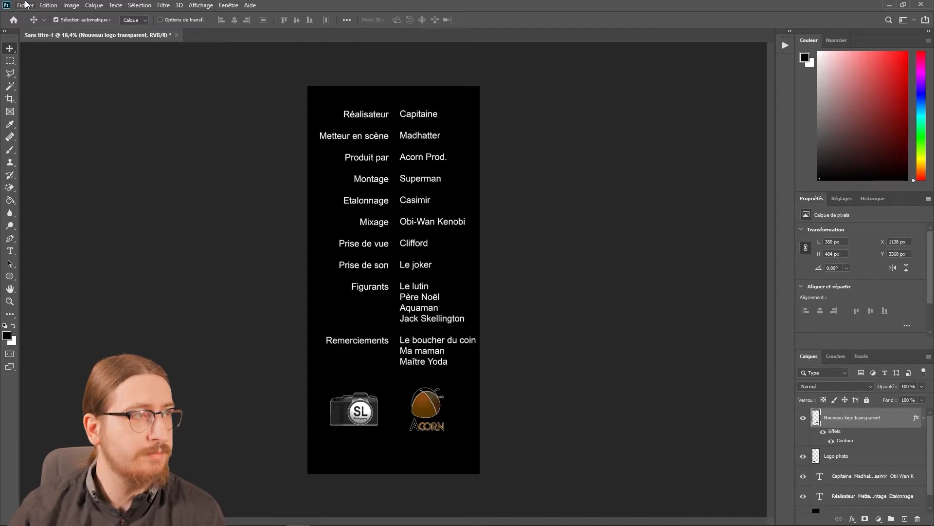
pyautogui.click(26, 4)
pyautogui.moveTo(112, 146)
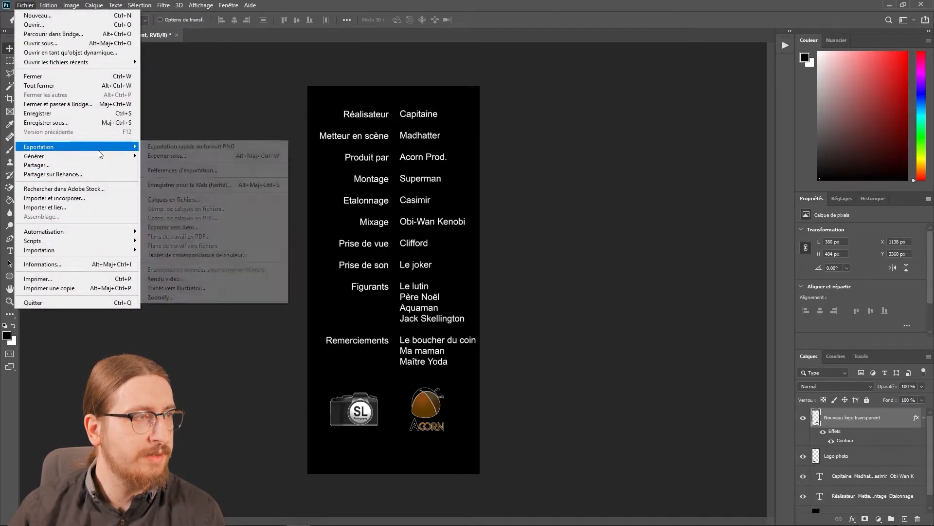
pyautogui.click(157, 147)
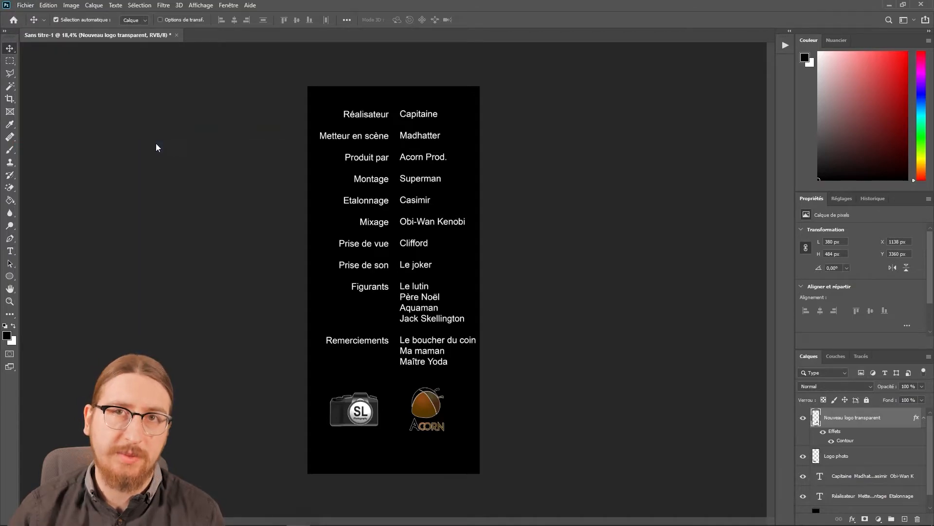
pyautogui.click(50, 158)
pyautogui.click(109, 212)
pyautogui.write('Génér')
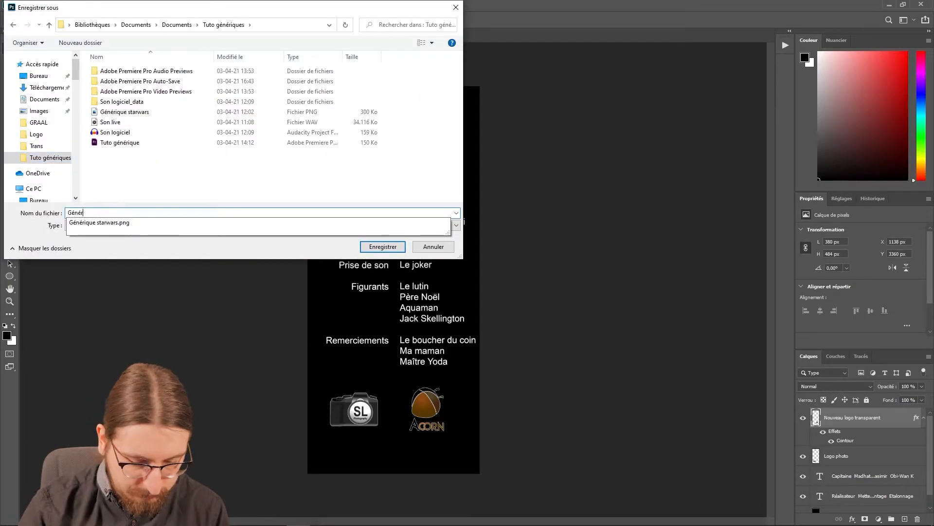
pyautogui.press('Return')
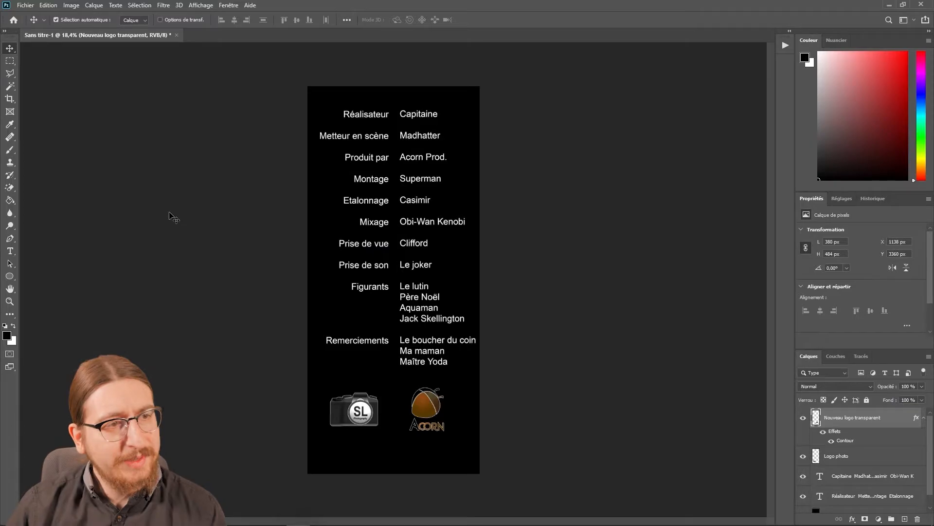
# Switch to Premiere Pro, import Générique.png and place it on track V1 at the start of Séquence 04.
pyautogui.click(274, 517)
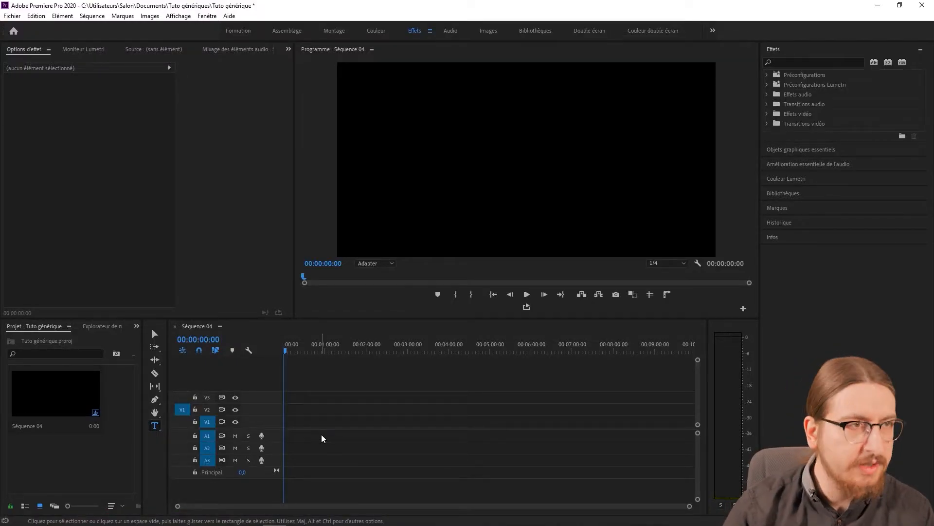
pyautogui.hotkey('ctrl', 'i')
pyautogui.doubleClick(132, 143)
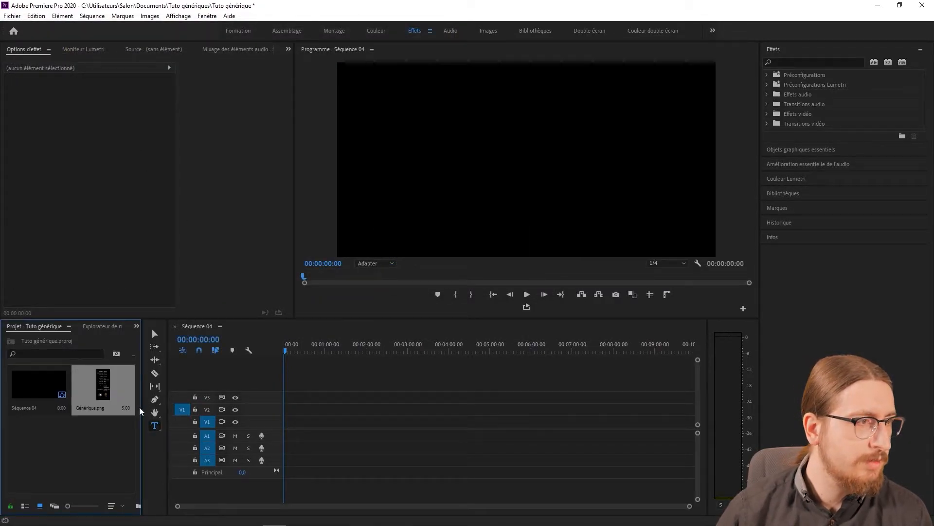
pyautogui.moveTo(92, 394); pyautogui.dragTo(286, 418)
# Extend the Générique.png clip on V1 so that it ends at 00:00:10:00.
pyautogui.scroll(3, 292, 416)
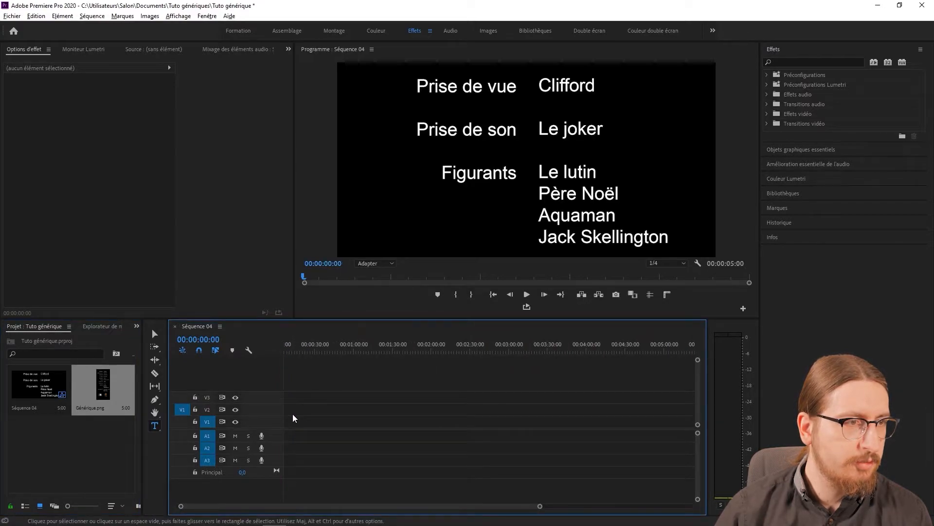
pyautogui.scroll(1, 291, 416)
pyautogui.click(207, 339)
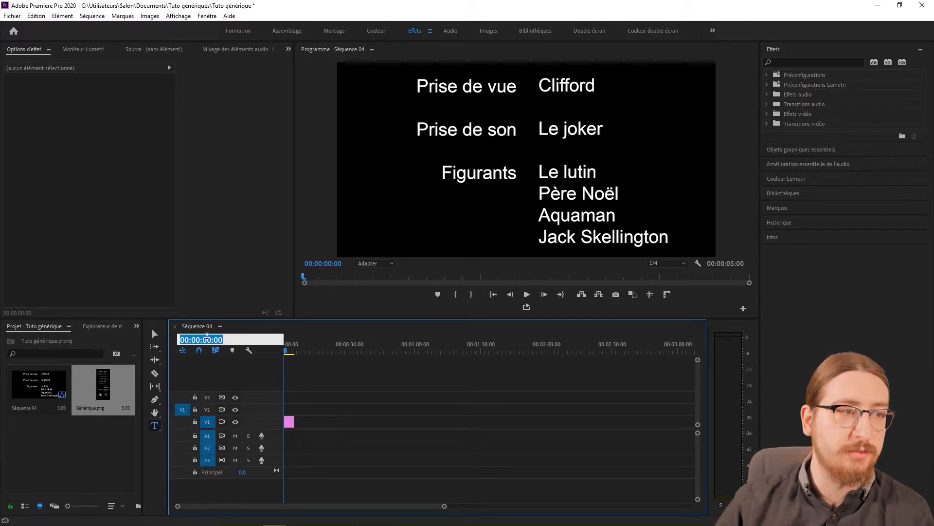
pyautogui.write('1000')
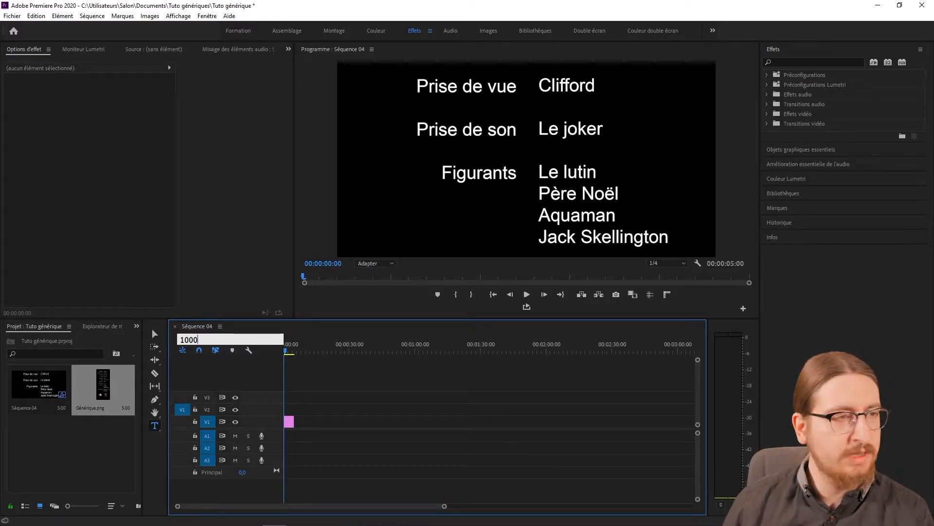
pyautogui.press('Return')
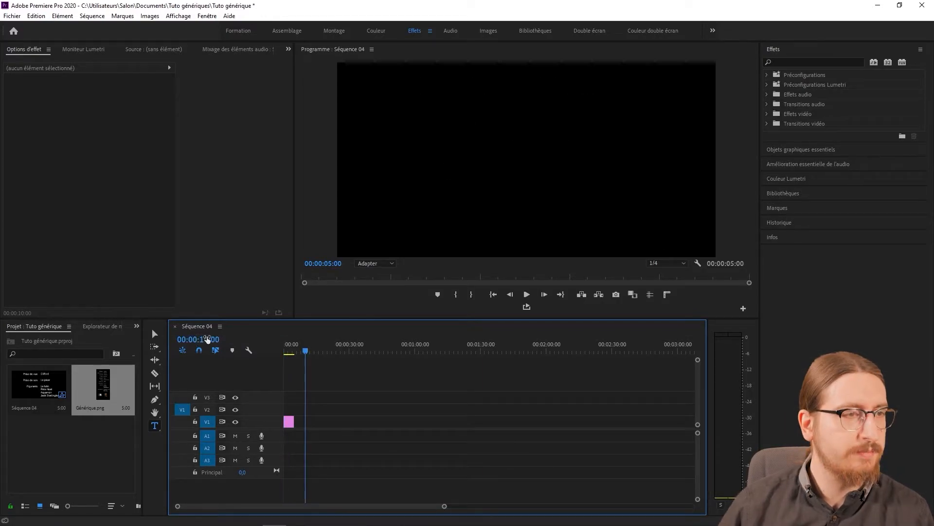
pyautogui.scroll(2, 315, 419)
pyautogui.scroll(1, 307, 417)
pyautogui.scroll(3, 306, 417)
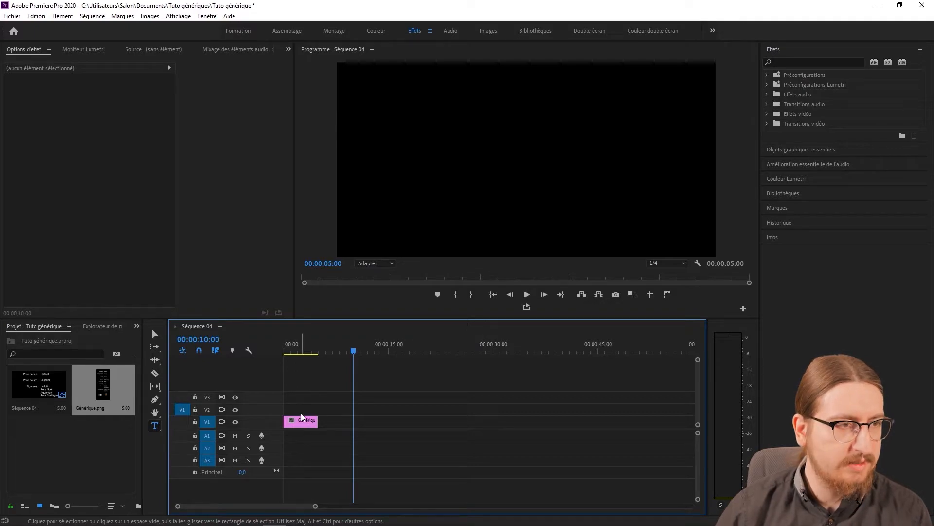
pyautogui.moveTo(322, 420); pyautogui.dragTo(355, 422)
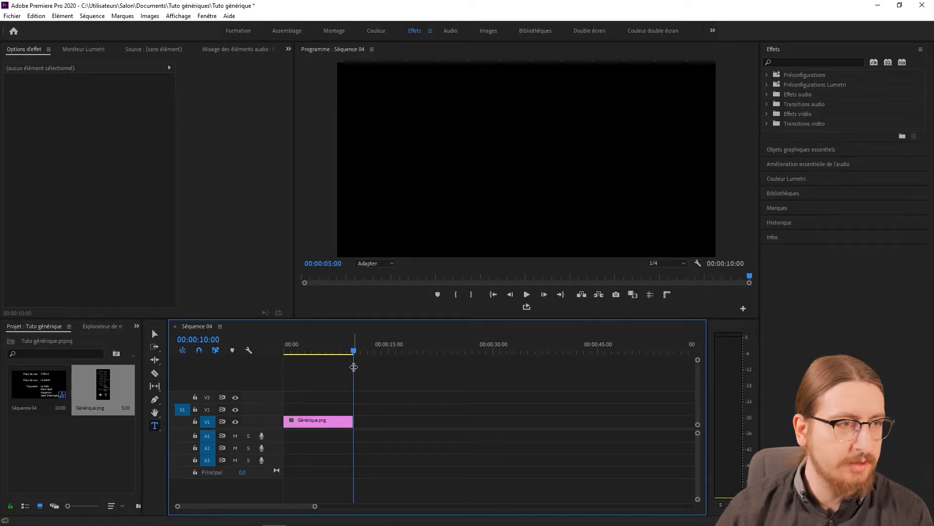
# At the sequence start, set the Générique.png clip's vertical Position to 2986 and enable Position animation.
pyautogui.moveTo(352, 350); pyautogui.dragTo(262, 347)
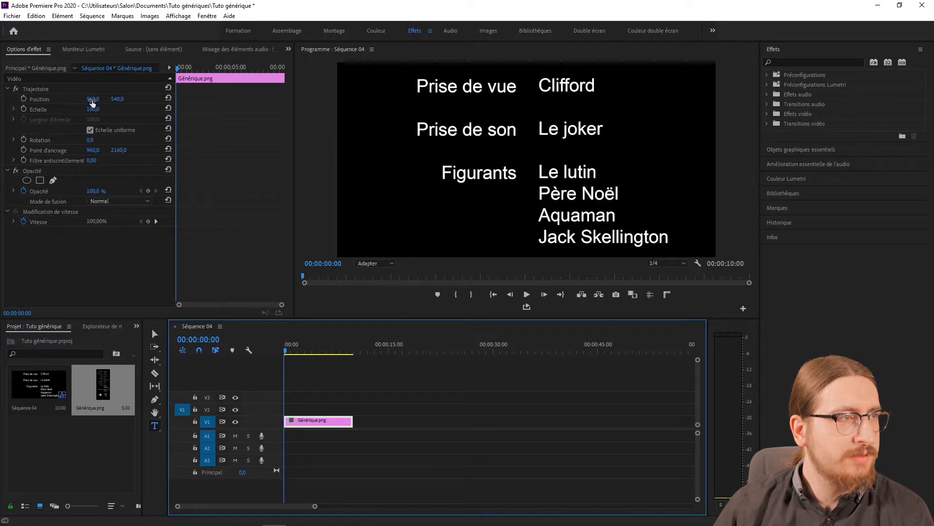
pyautogui.moveTo(111, 99); pyautogui.dragTo(68, 106)
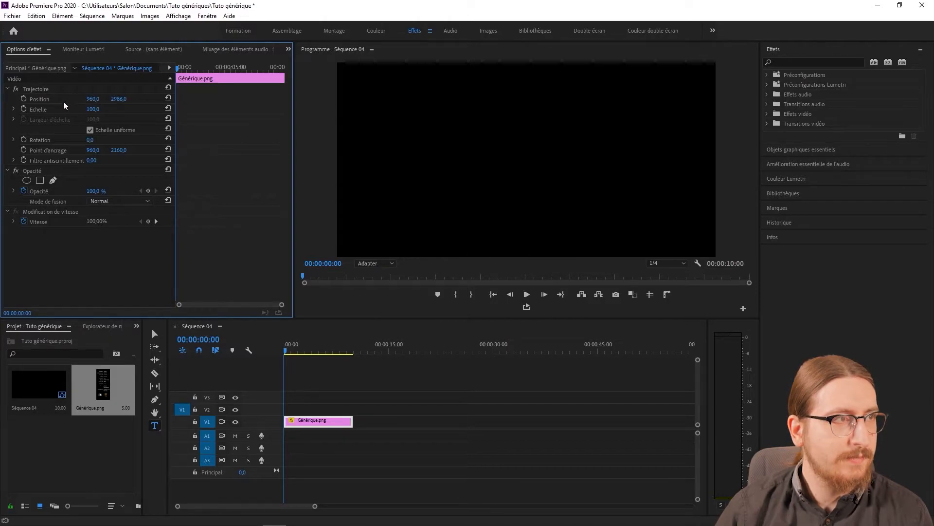
pyautogui.click(23, 99)
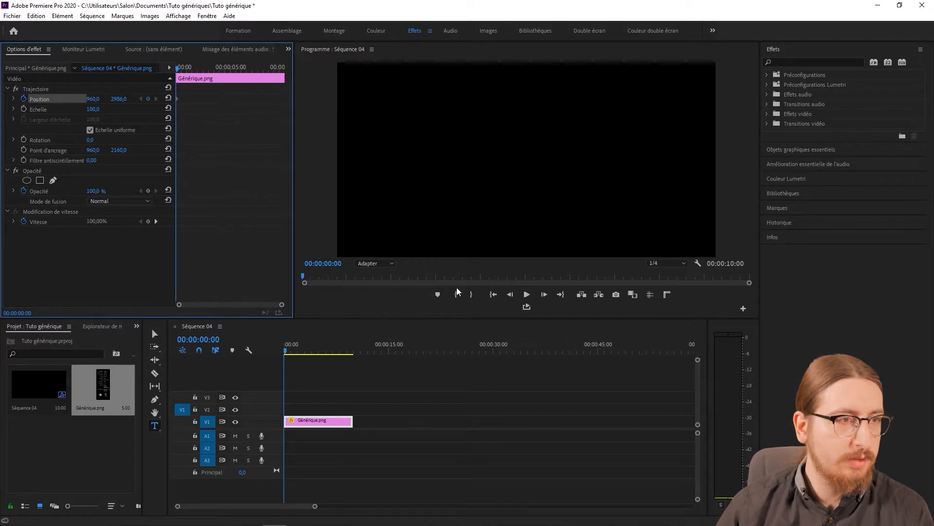
# Add a Position keyframe on the clip's last frame, 00:00:09:23, with the vertical value at -1714.
pyautogui.moveTo(335, 351); pyautogui.dragTo(357, 352)
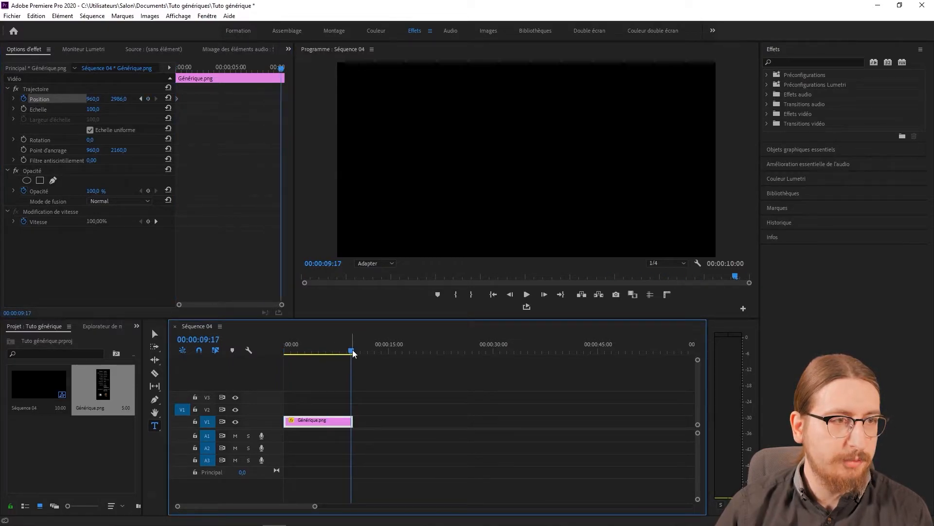
pyautogui.scroll(6, 346, 402)
pyautogui.press('Right')
pyautogui.press('Right')
pyautogui.press('Right')
pyautogui.press('Right')
pyautogui.press('Right')
pyautogui.press('Right')
pyautogui.scroll(-3, 357, 370)
pyautogui.scroll(-4, 358, 370)
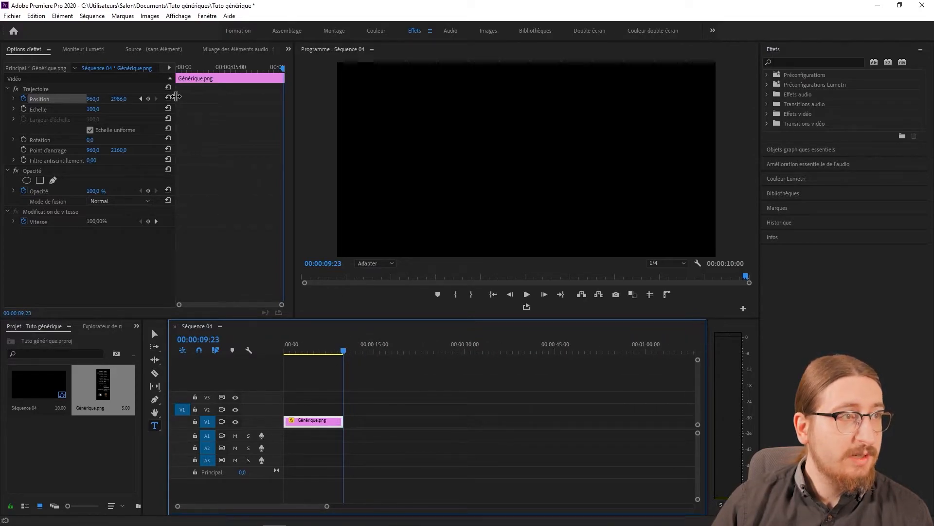
pyautogui.moveTo(118, 99); pyautogui.dragTo(1, 100)
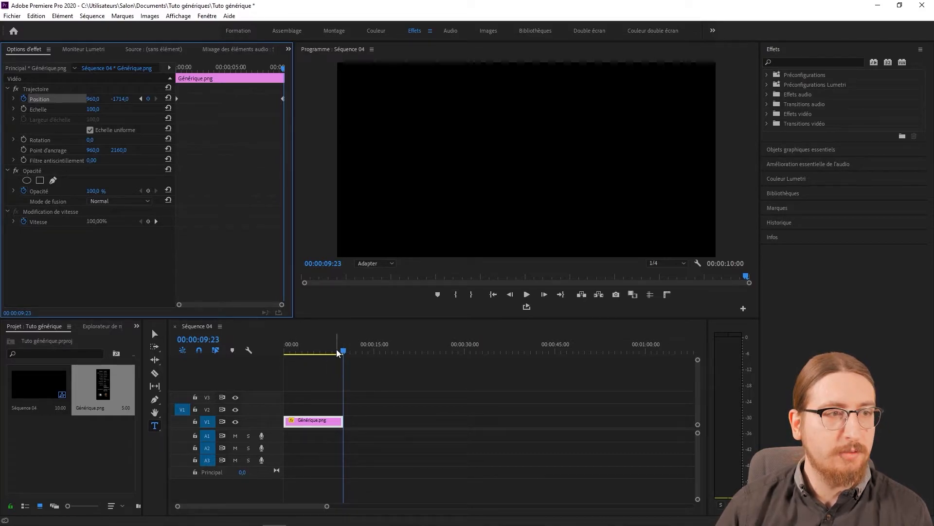
# Play the scrolling credits from the sequence start and review a frame around 00:00:03:24.
pyautogui.moveTo(286, 351); pyautogui.dragTo(278, 352)
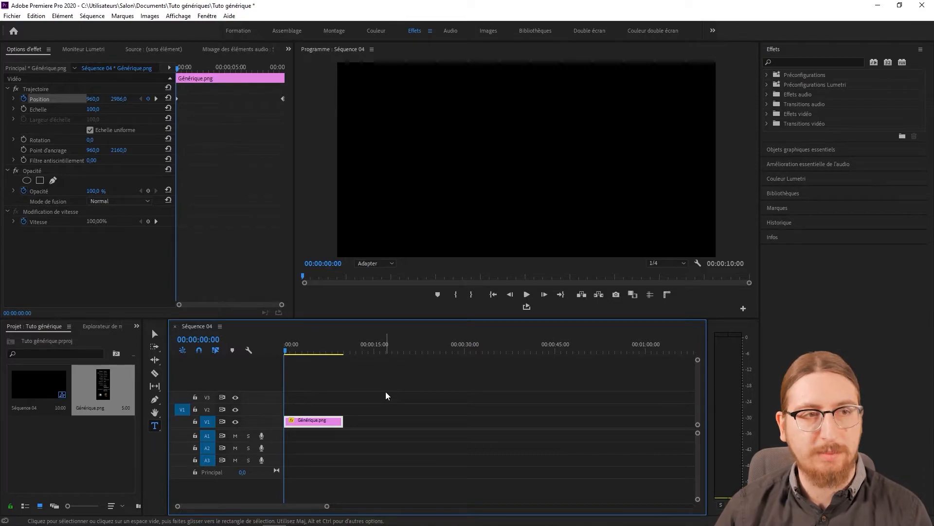
pyautogui.press('space')
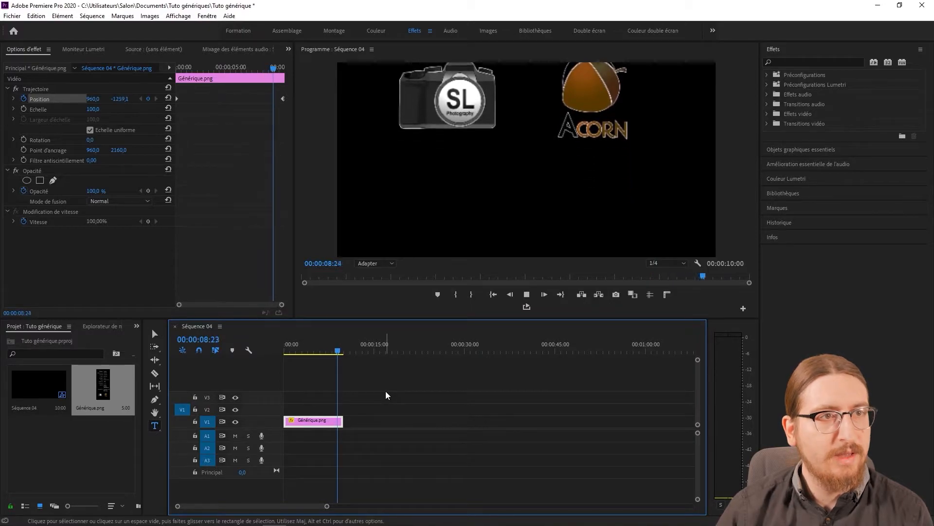
pyautogui.click(311, 354)
pyautogui.moveTo(312, 354); pyautogui.dragTo(306, 355)
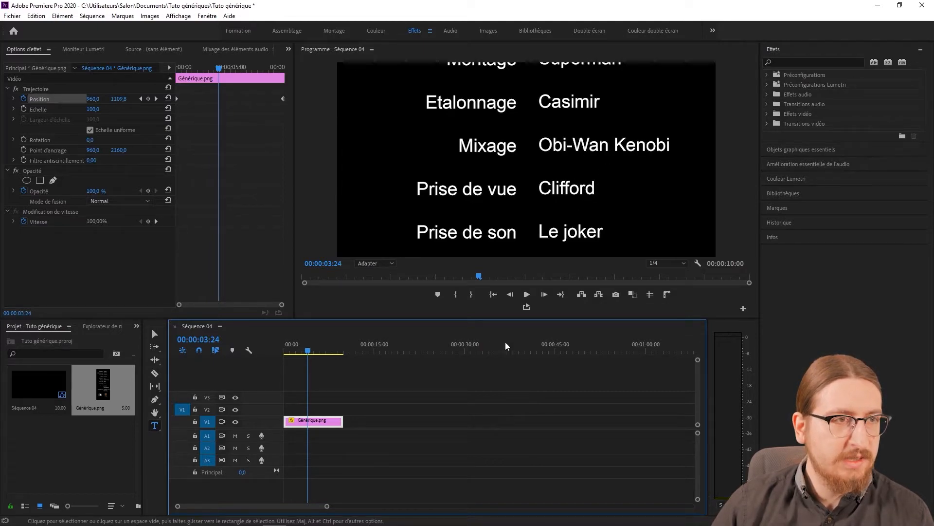
# Switch to Photoshop and replace the Mixage credit in the names text layer with Anakin Skywalker.
pyautogui.click(301, 517)
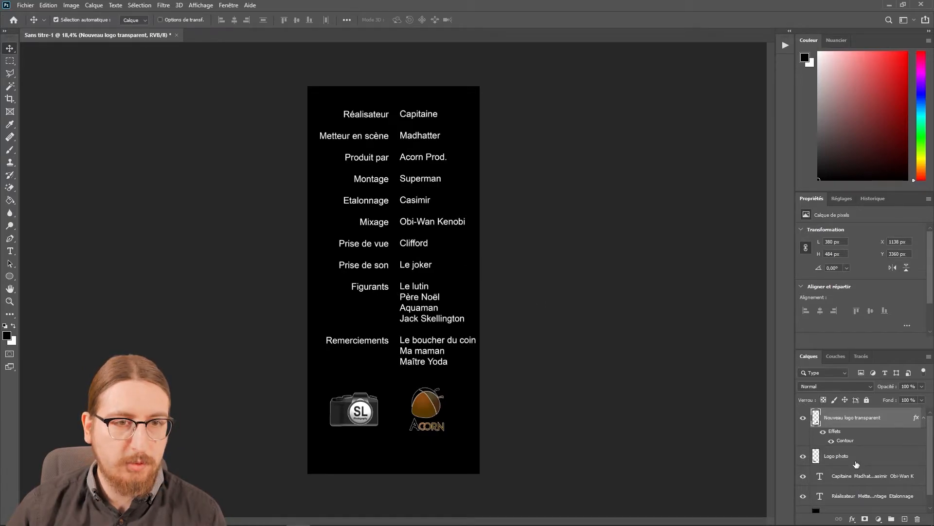
pyautogui.scroll(-1, 859, 479)
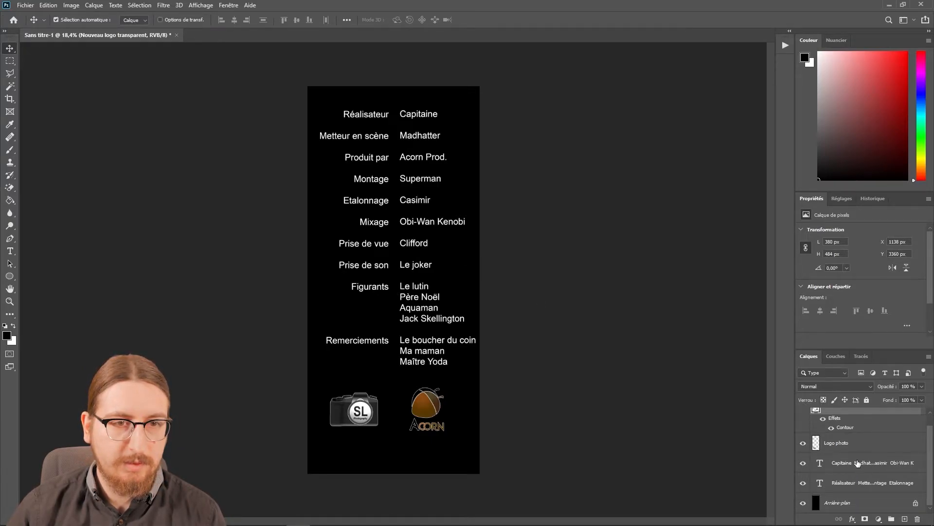
pyautogui.click(858, 463)
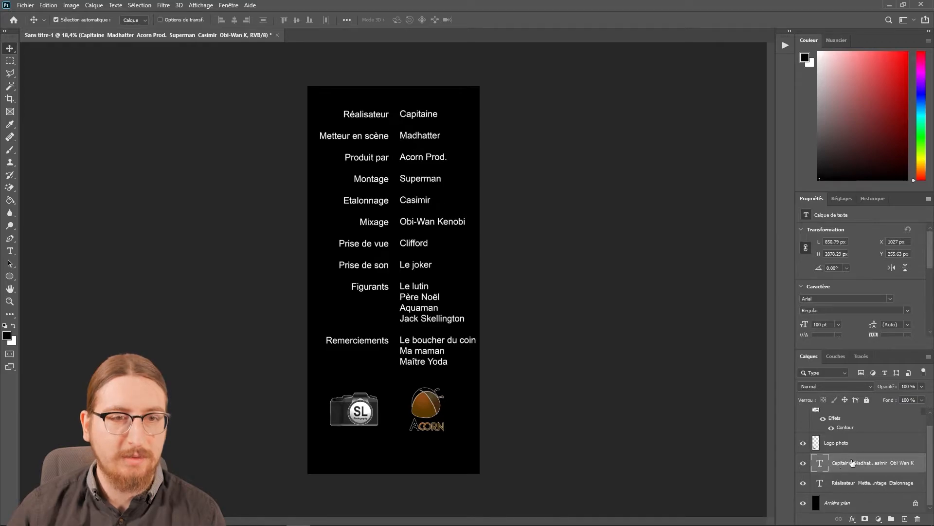
pyautogui.press('t')
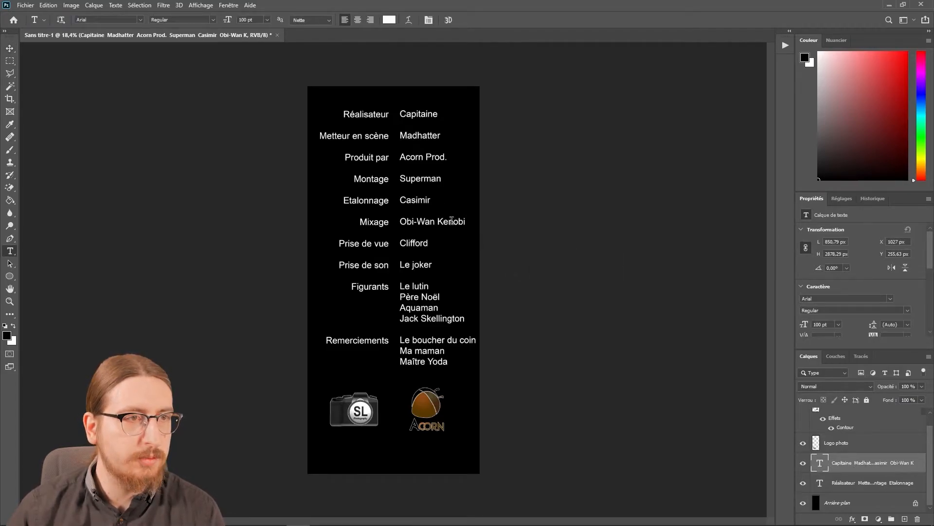
pyautogui.click(453, 221)
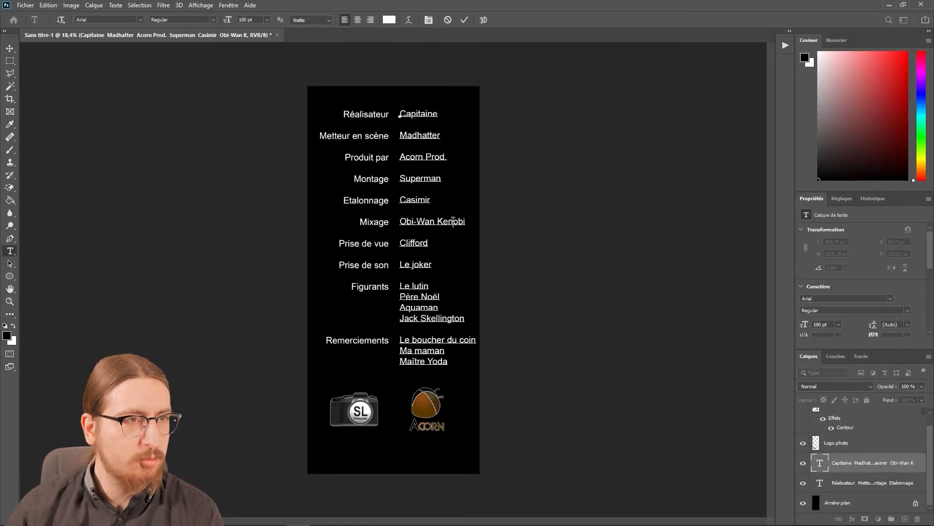
pyautogui.tripleClick(451, 221)
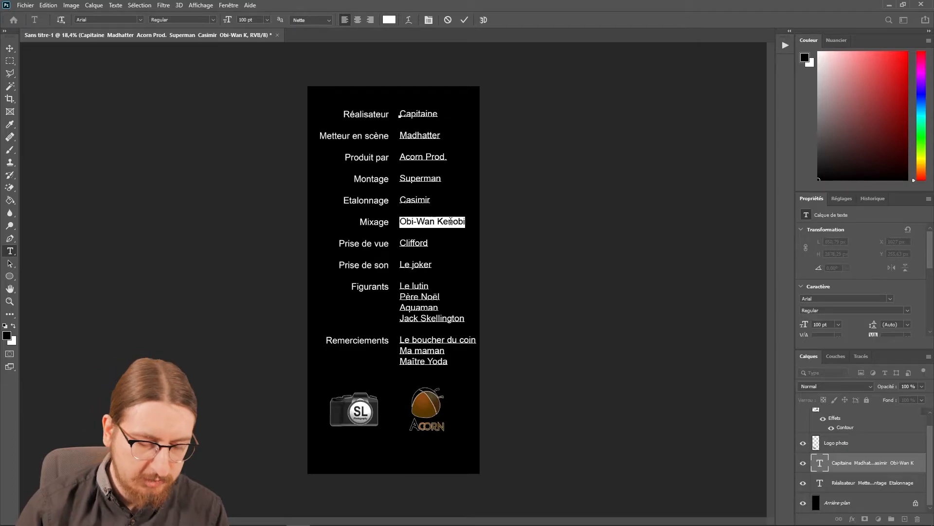
pyautogui.write('Ana')
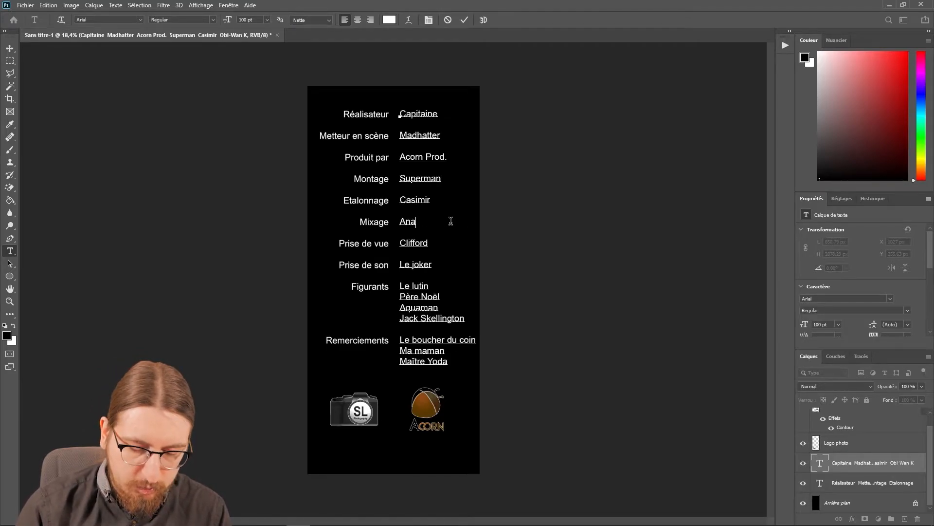
pyautogui.write('kin Skywalker')
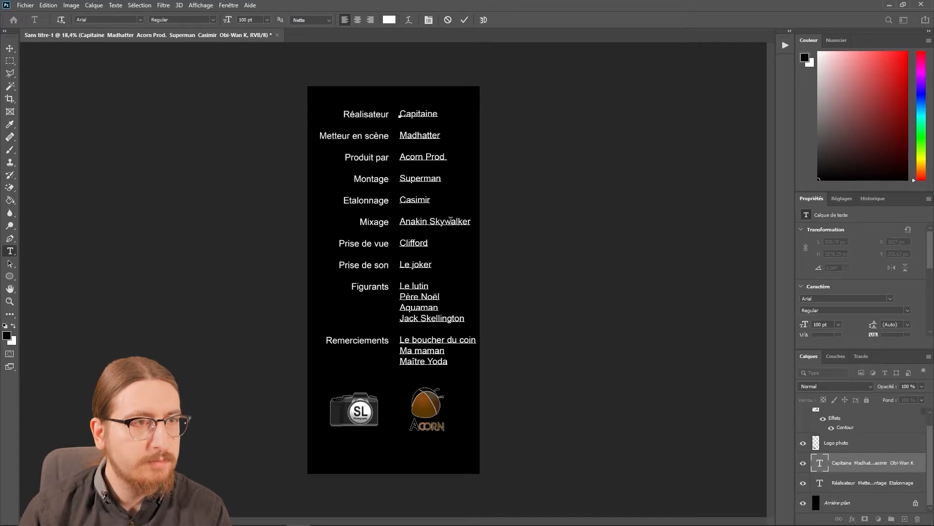
pyautogui.click(26, 5)
pyautogui.click(278, 216)
# Quick-export the edited credits as PNG, overwriting Générique.png in the Tuto génériques folder.
pyautogui.click(25, 6)
pyautogui.moveTo(108, 144)
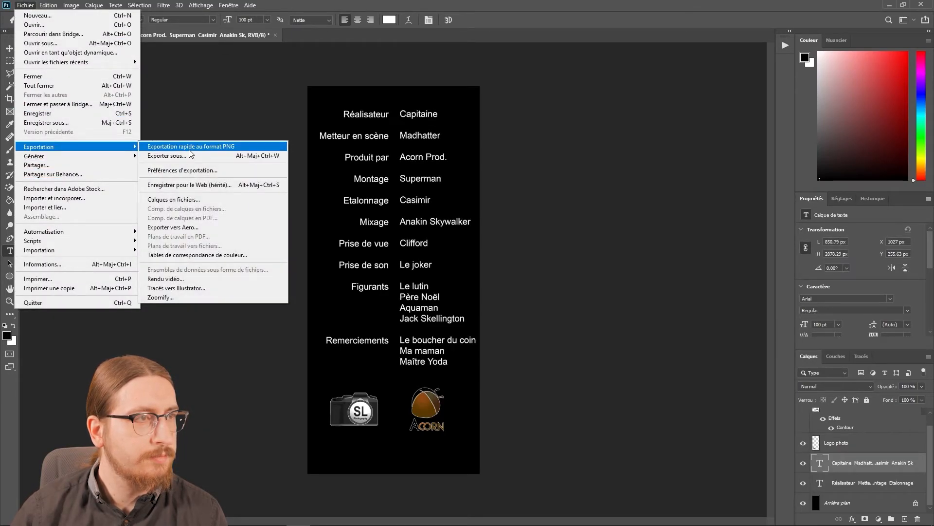
pyautogui.click(207, 148)
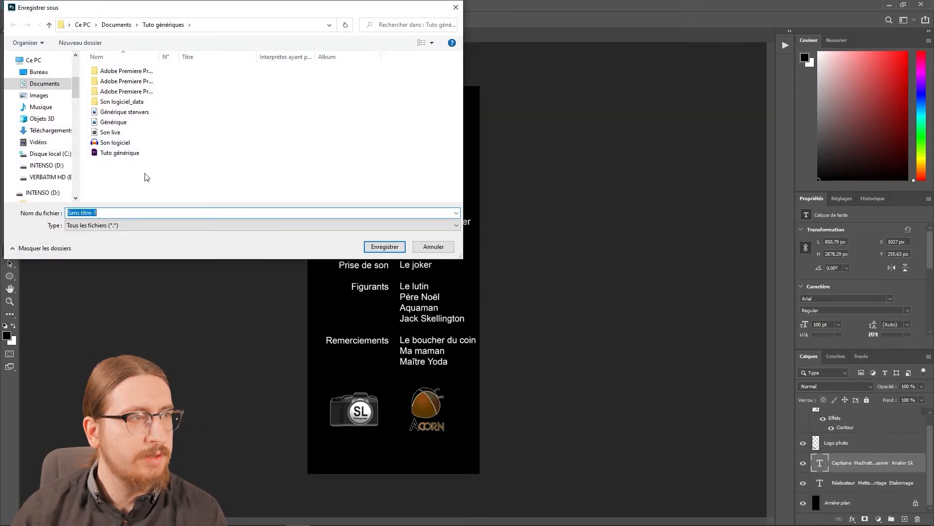
pyautogui.click(131, 126)
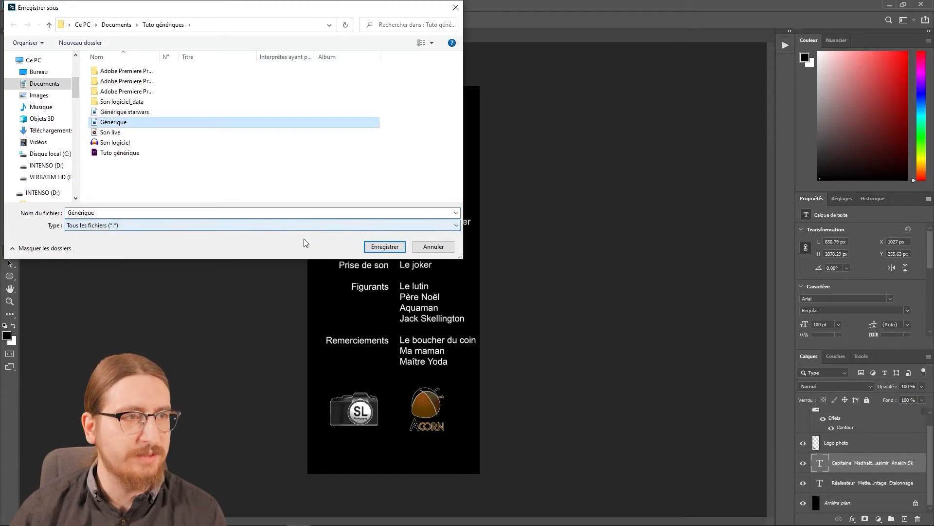
pyautogui.click(376, 248)
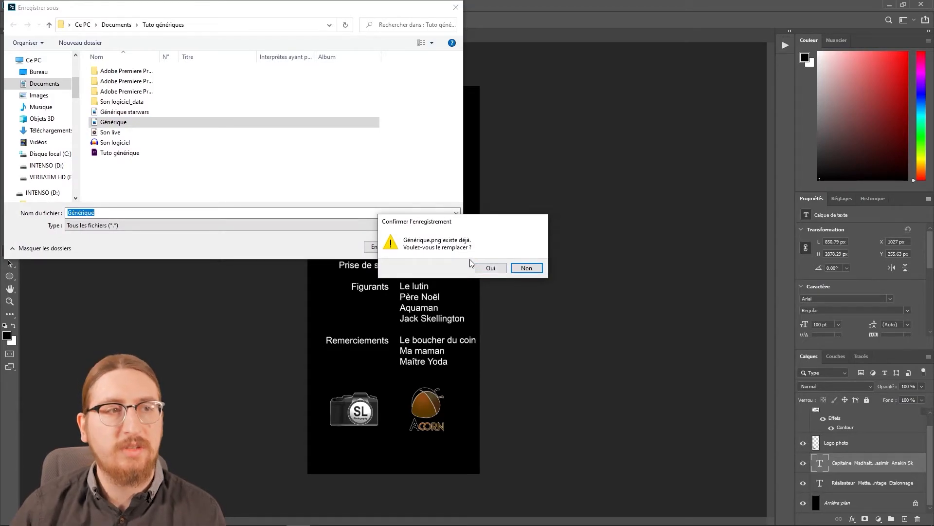
pyautogui.click(486, 268)
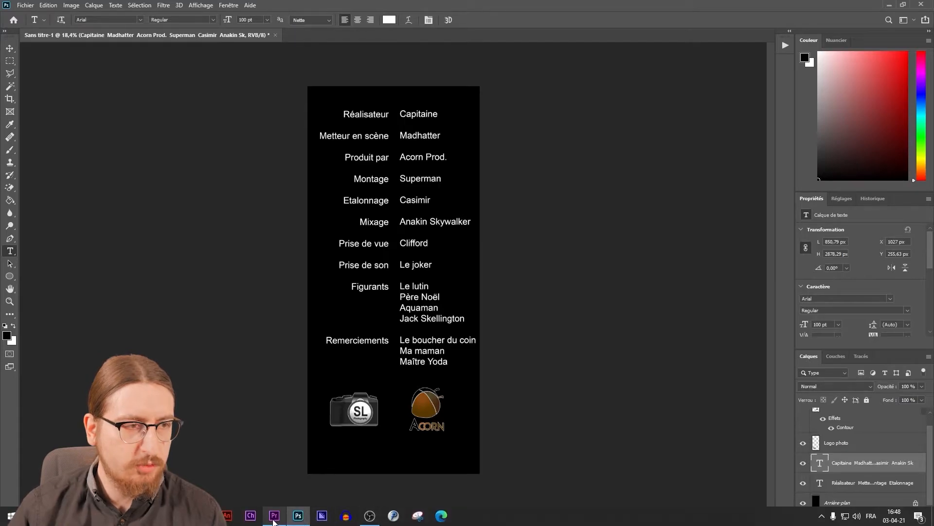
# Switch to Premiere Pro and check the Mixage credit in the Program Monitor frame at 00:00:03:24.
pyautogui.click(274, 516)
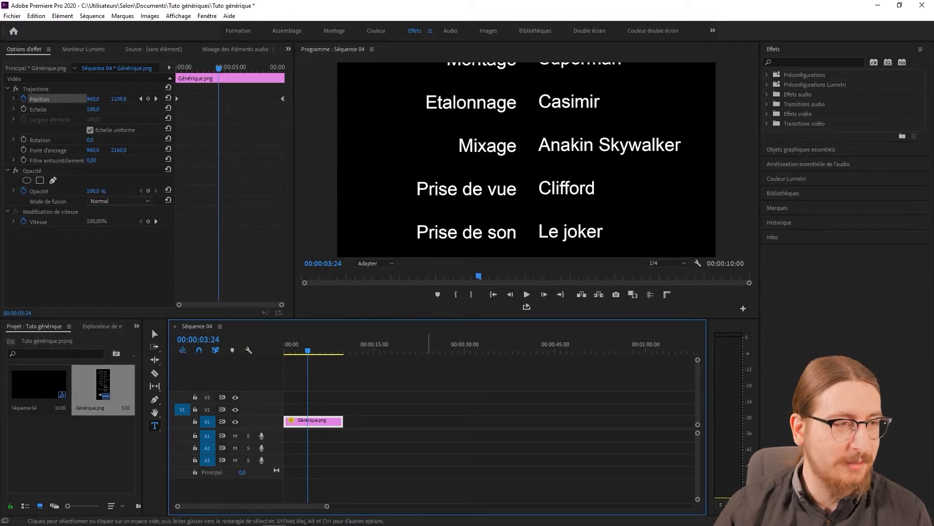
# Switch to Photoshop and add Denver on a new line under Clifford in the names text layer.
pyautogui.moveTo(344, 522)
pyautogui.click(298, 518)
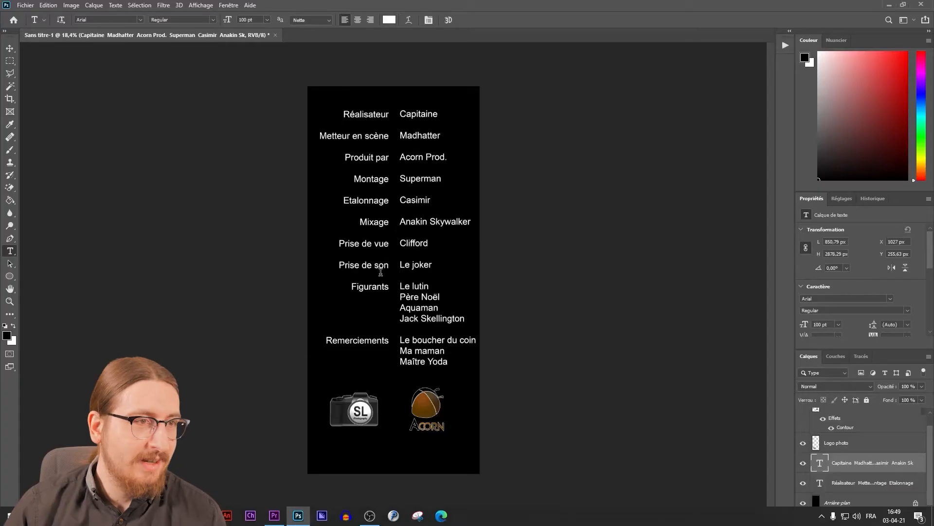
pyautogui.click(428, 244)
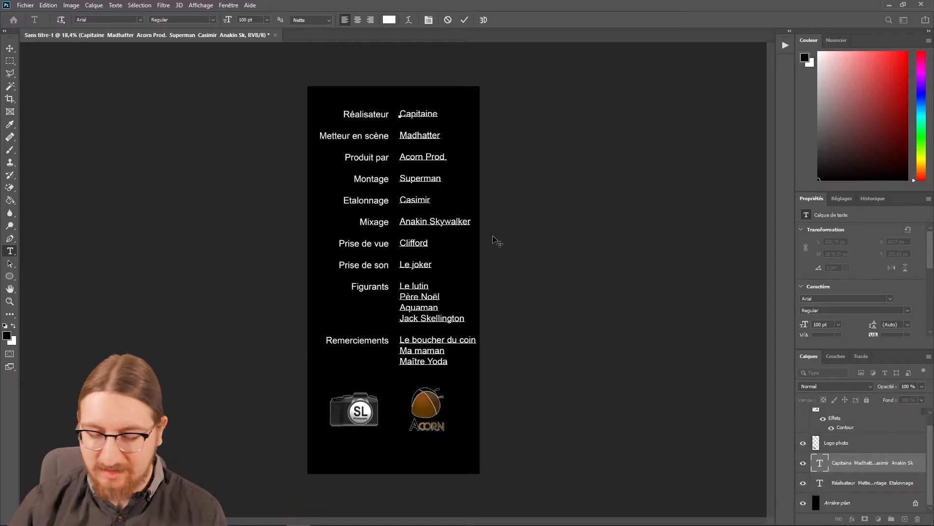
pyautogui.press('Return')
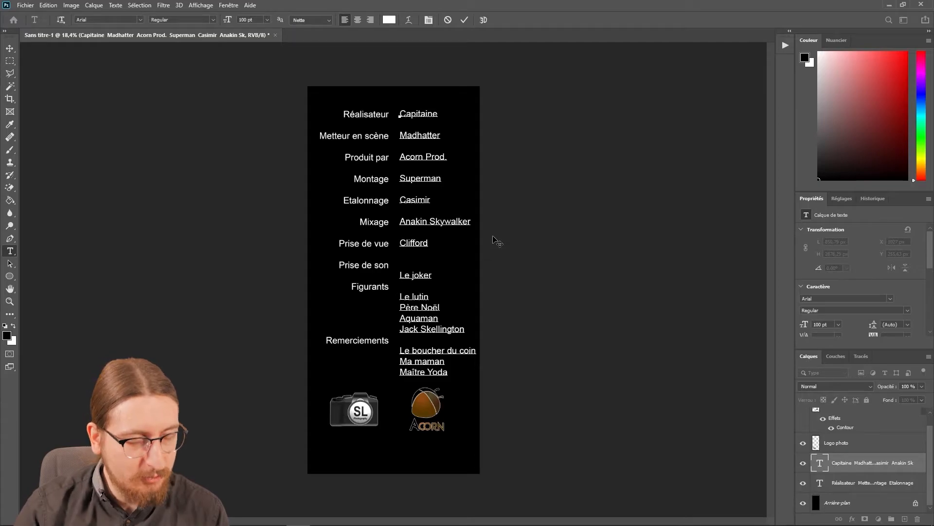
pyautogui.write('Denver')
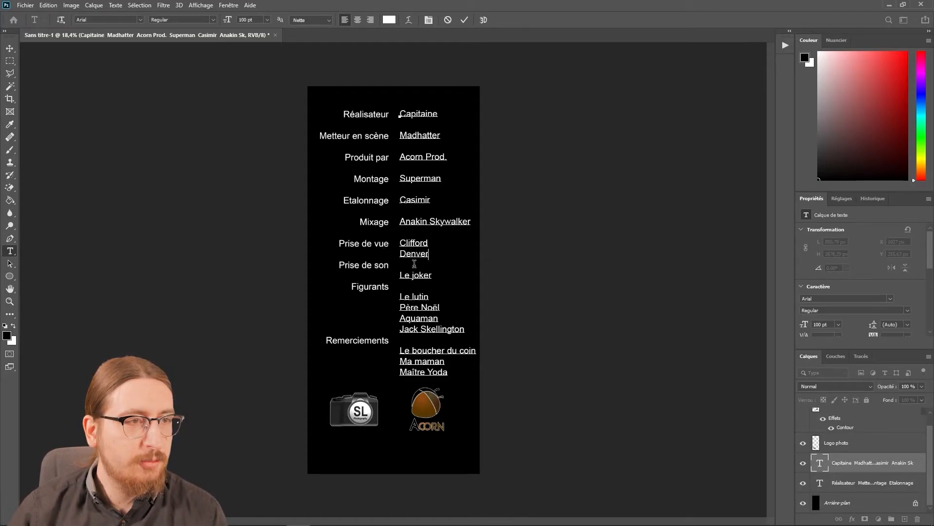
# Insert an empty line after "Prise de vue" in the roles text layer so the following roles line up with their names.
pyautogui.click(860, 483)
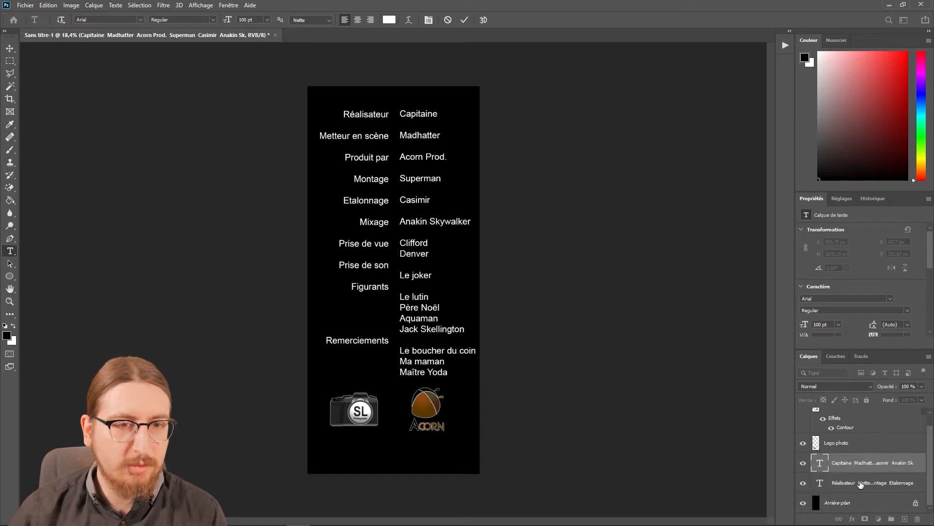
pyautogui.click(388, 246)
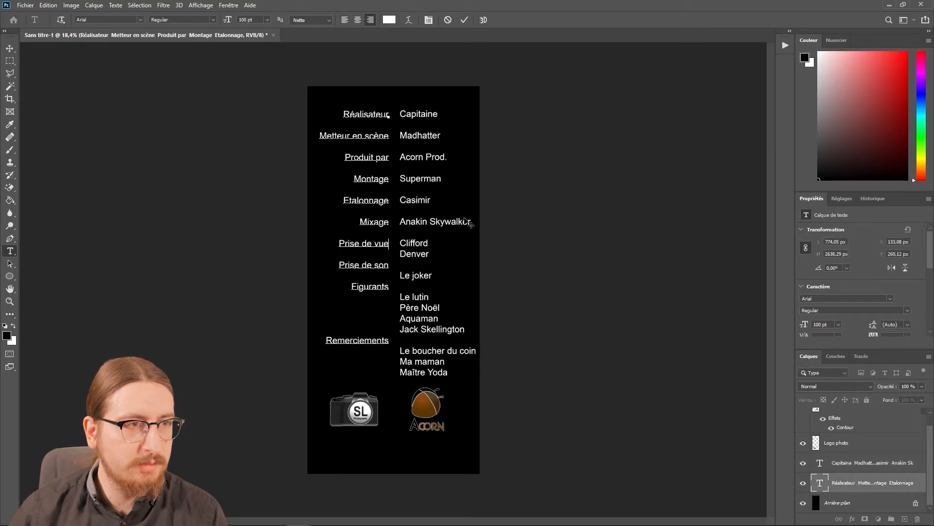
pyautogui.press('Return')
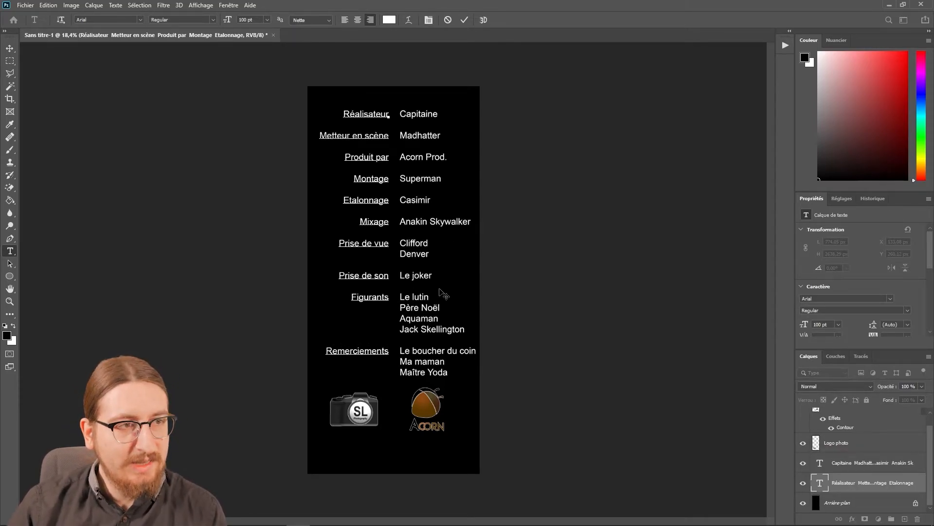
# Leave text editing and quick-export the credits as PNG, overwriting Générique in the Tuto génériques folder.
pyautogui.click(26, 5)
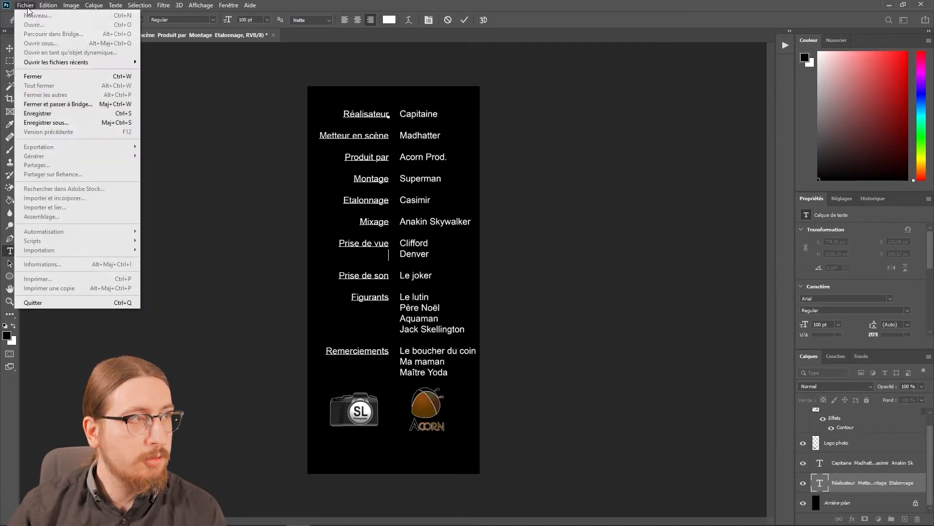
pyautogui.click(287, 138)
pyautogui.click(25, 6)
pyautogui.click(209, 164)
pyautogui.click(209, 164)
pyautogui.click(209, 164)
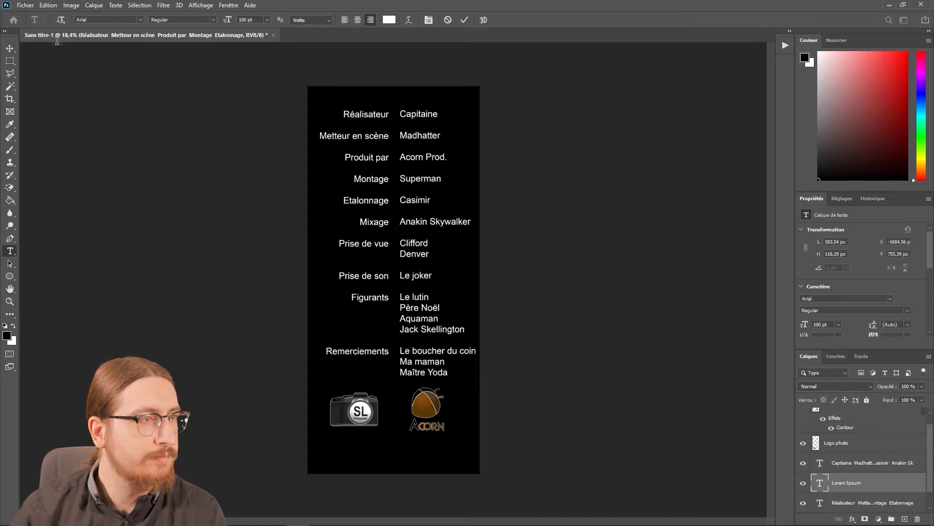
pyautogui.click(24, 5)
pyautogui.moveTo(113, 146)
pyautogui.click(182, 147)
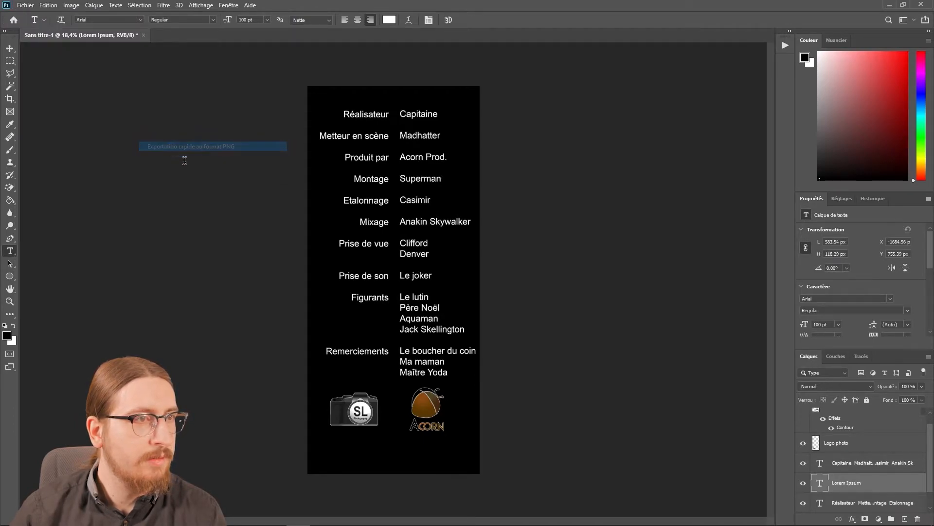
pyautogui.click(119, 122)
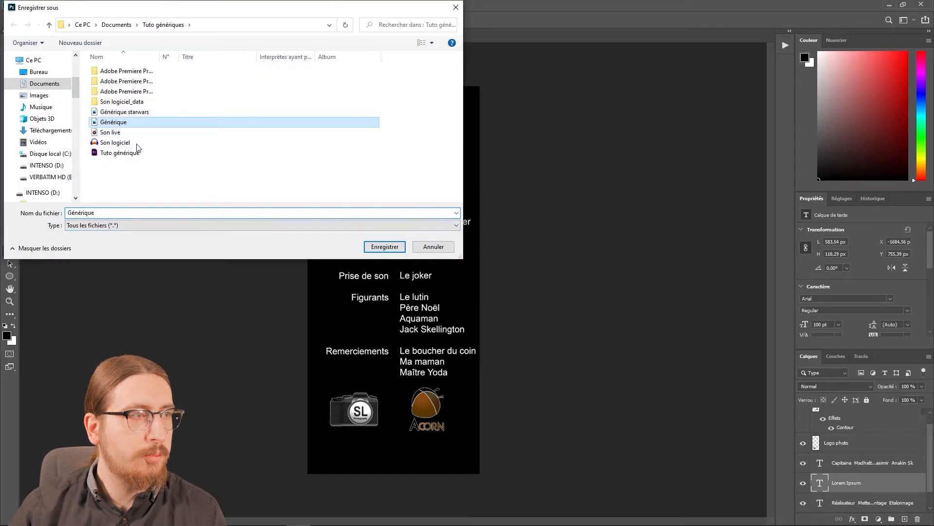
pyautogui.click(380, 250)
pyautogui.click(501, 268)
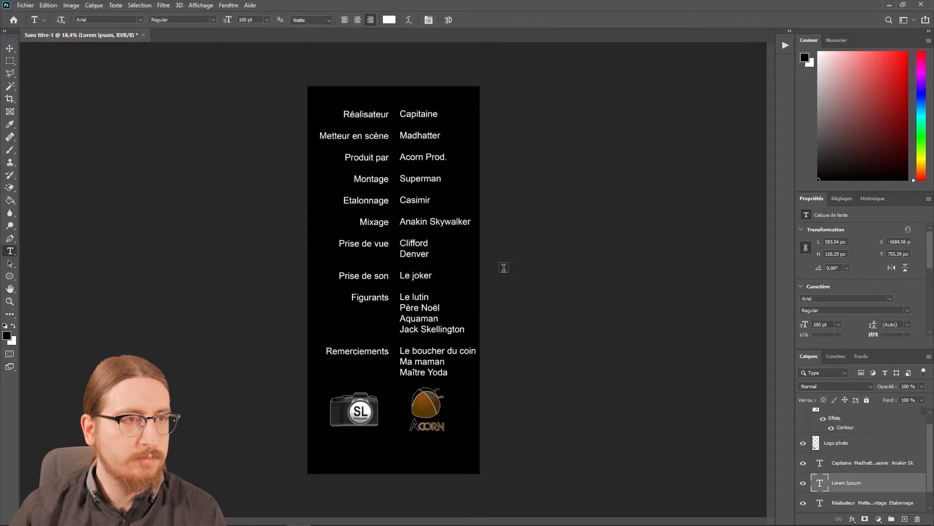
# Return to Premiere Pro and delete the Générique.png clip from track V1 of Séquence 04.
pyautogui.moveTo(307, 520)
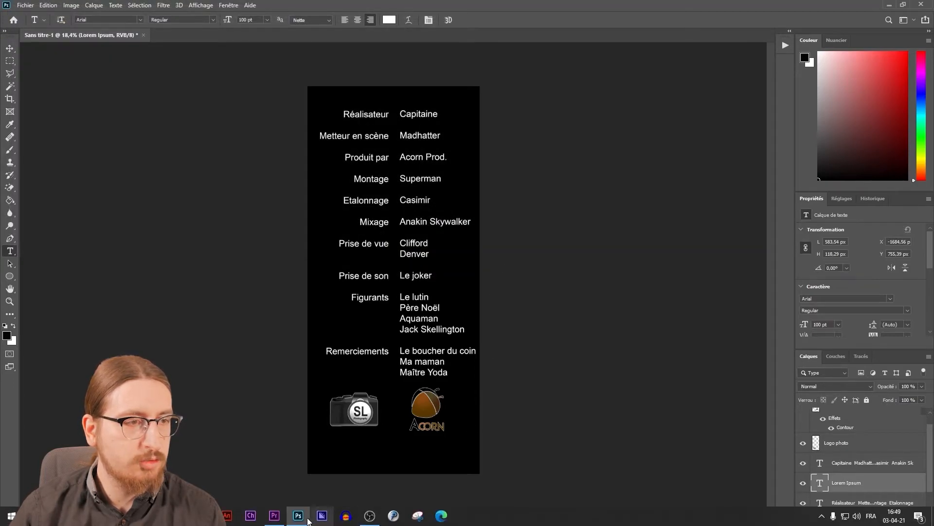
pyautogui.click(274, 515)
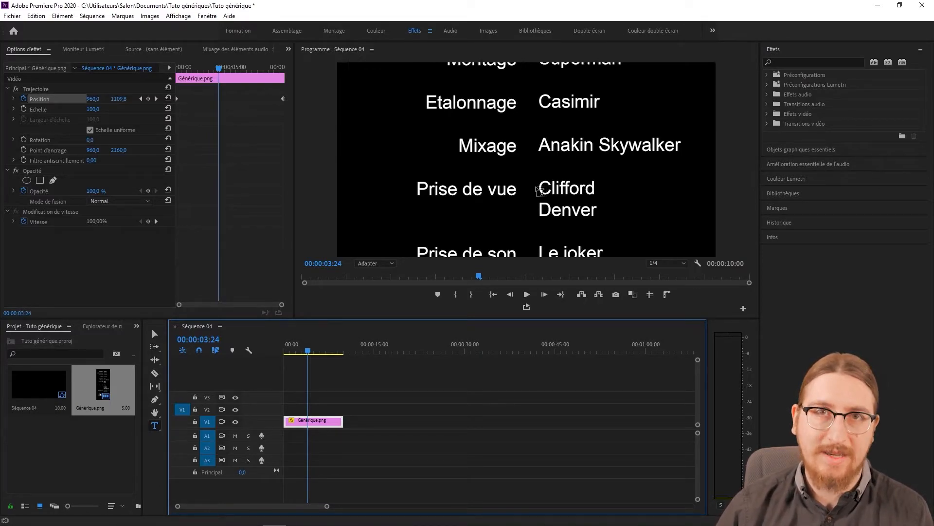
pyautogui.click(351, 404)
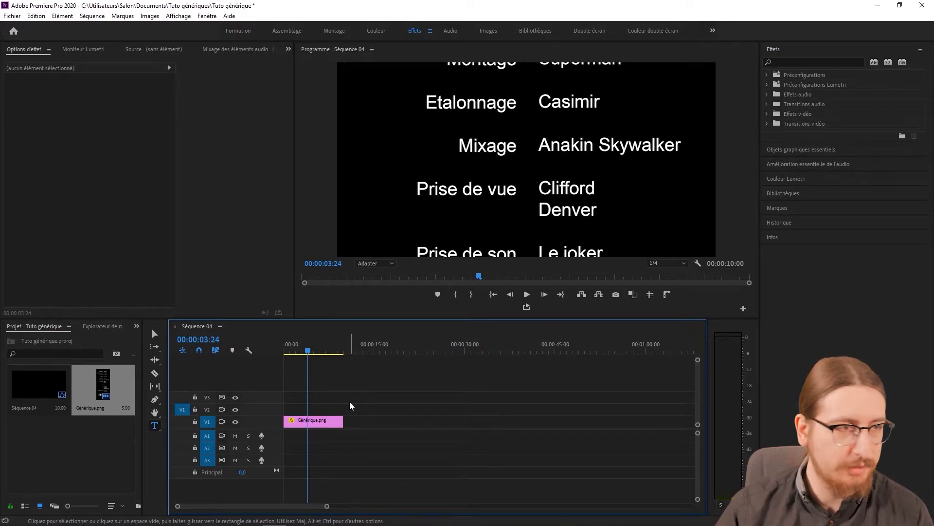
pyautogui.click(298, 419)
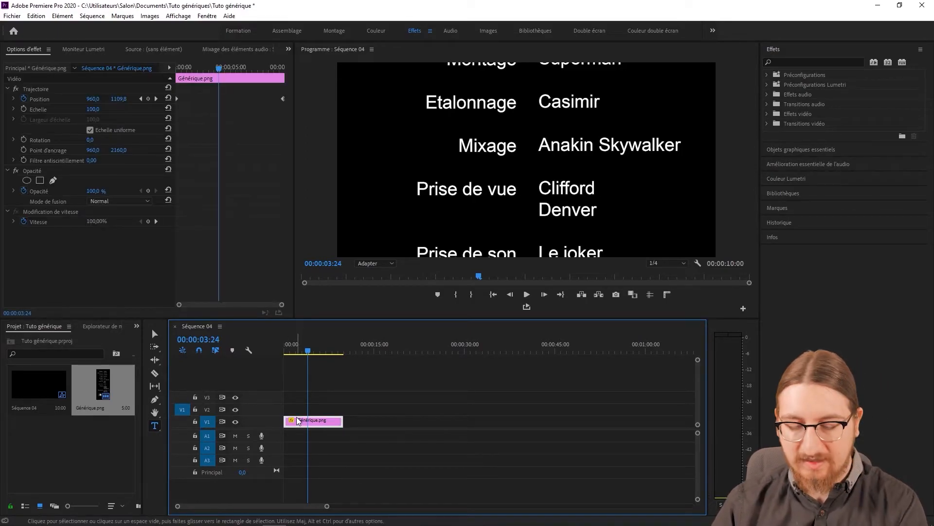
pyautogui.press('Delete')
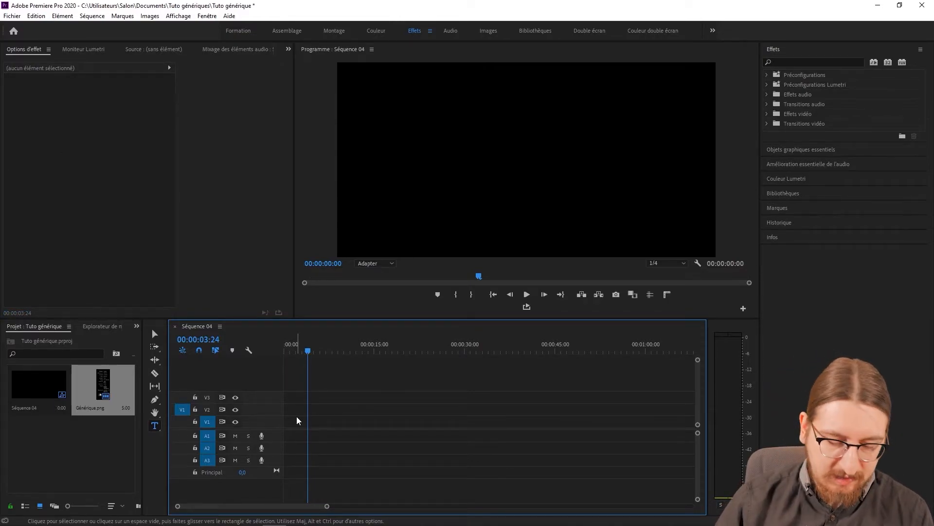
# Import the Générique starwars image from the Tuto génériques folder and open it in the Source Monitor.
pyautogui.hotkey('ctrl', 'i')
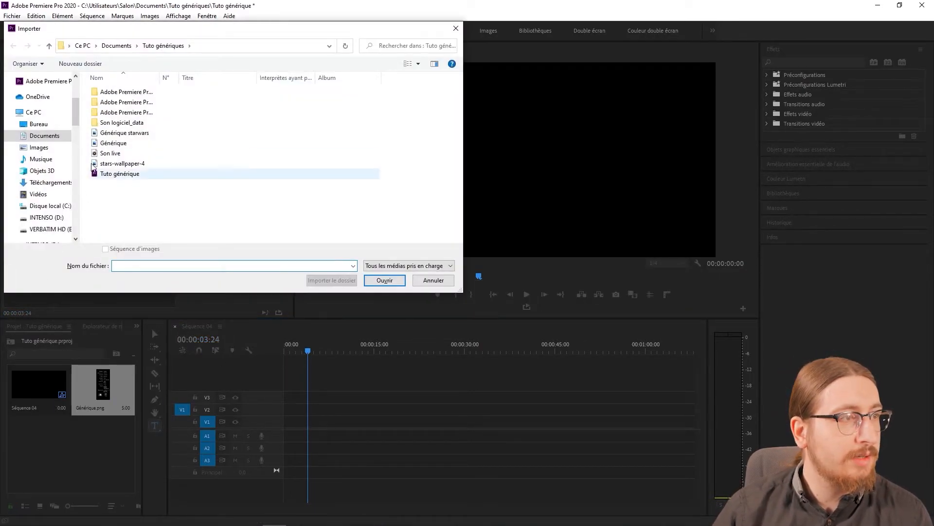
pyautogui.doubleClick(107, 133)
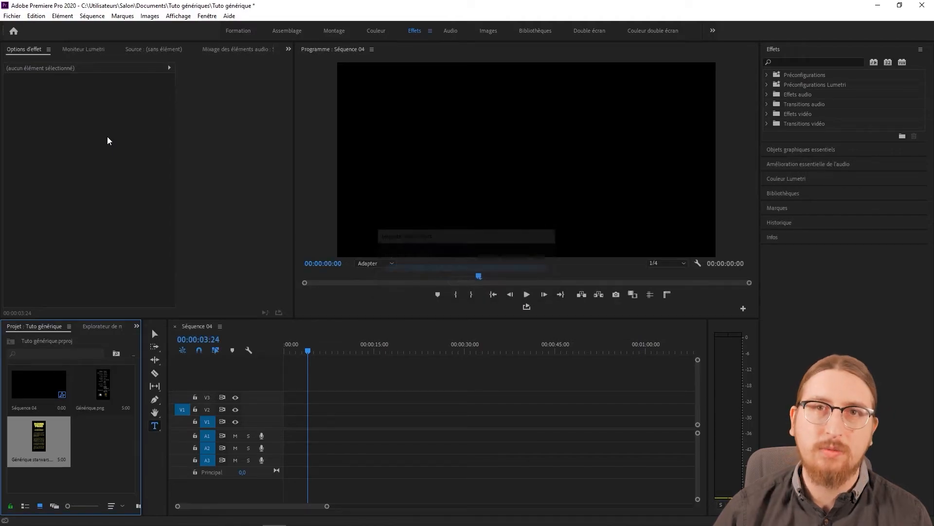
pyautogui.doubleClick(40, 440)
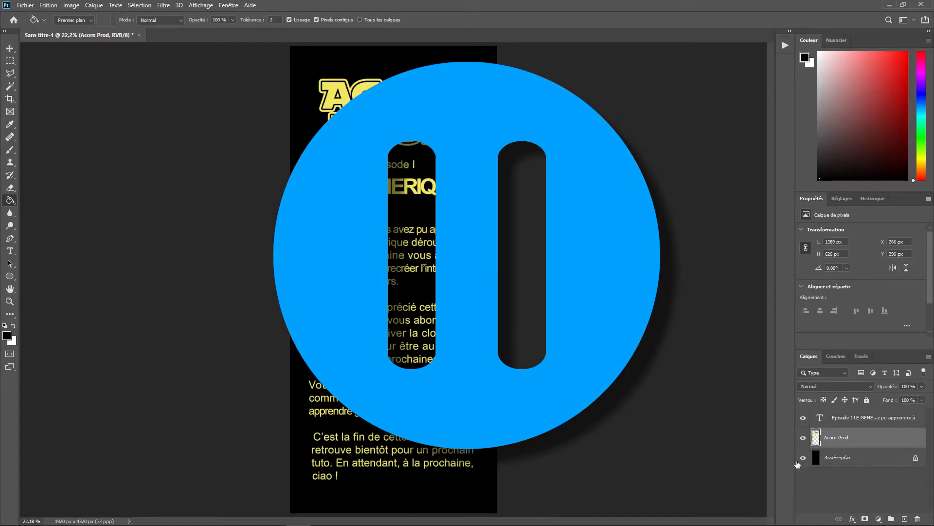
# In Photoshop, toggle the visibility of the Arrière-plan layer in the Star Wars-style credits document.
pyautogui.click(804, 458)
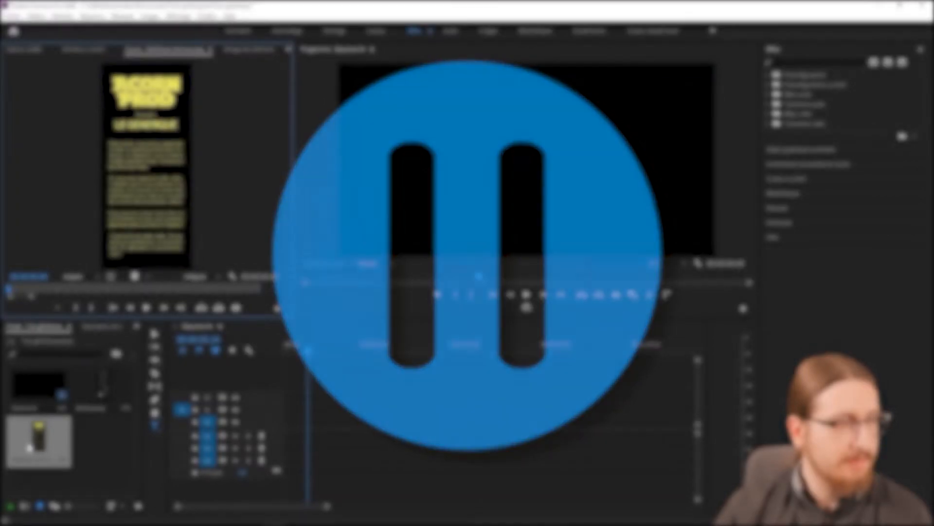
# Place Générique starwars.png at the start of track V1 in Premiere Pro and extend the clip to 00:00:30:00.
pyautogui.moveTo(30, 447); pyautogui.dragTo(281, 433)
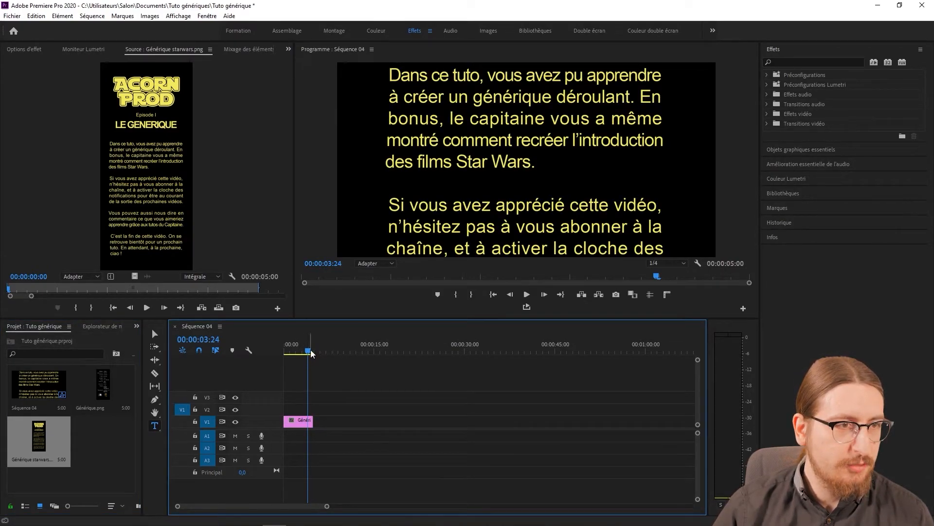
pyautogui.click(217, 339)
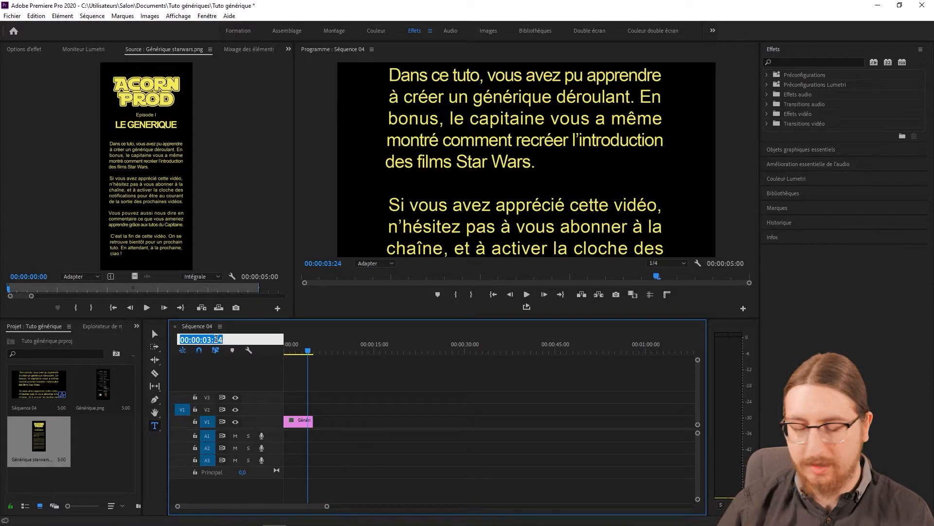
pyautogui.write('3000')
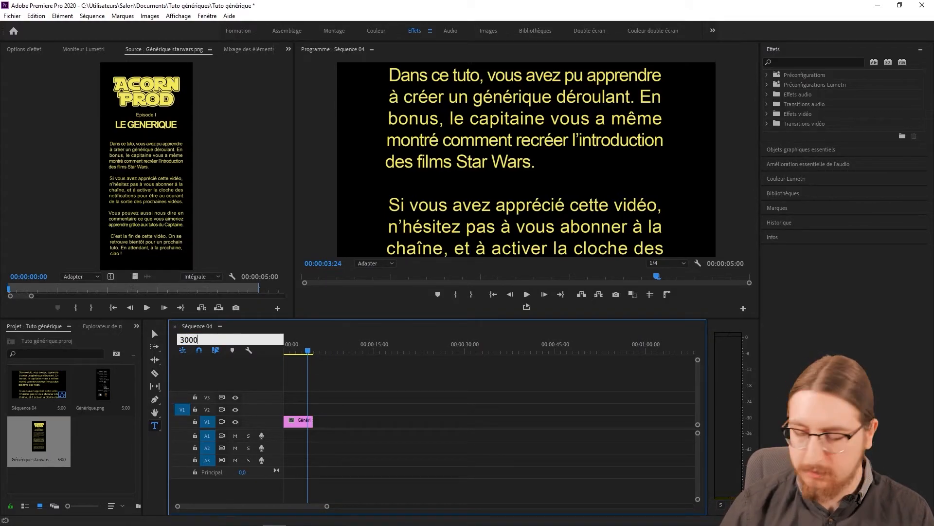
pyautogui.press('Return')
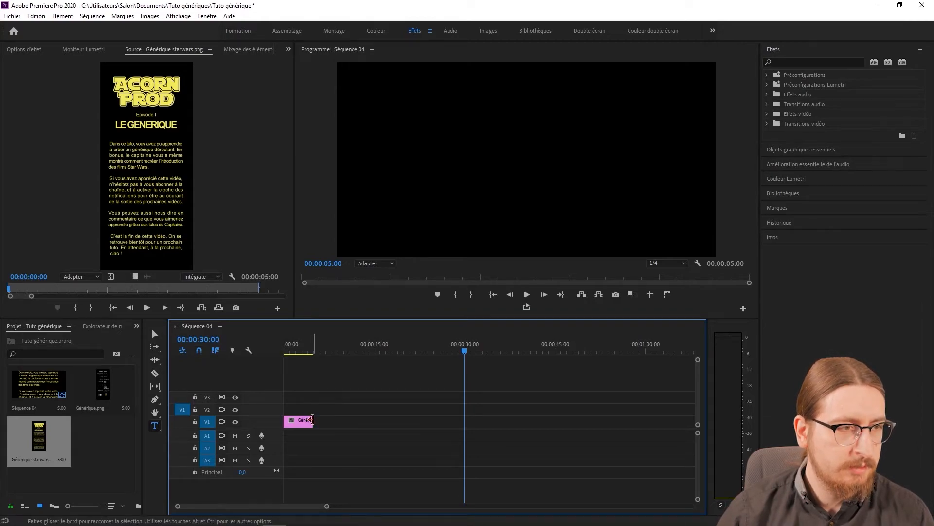
pyautogui.moveTo(312, 422); pyautogui.dragTo(464, 423)
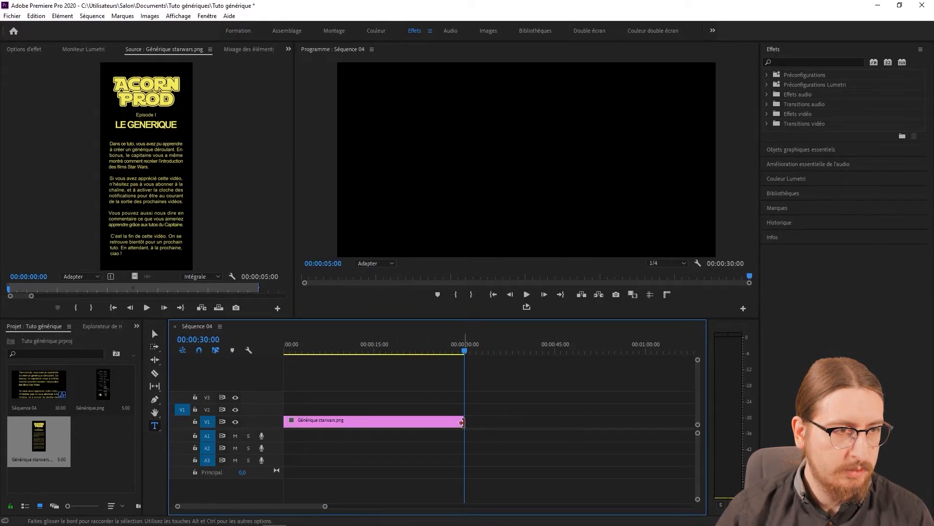
# Add a Position keyframe at 00:00:00:00 on the Générique starwars.png clip, with the vertical value at 2958.
pyautogui.click(379, 349)
pyautogui.moveTo(380, 349); pyautogui.dragTo(247, 346)
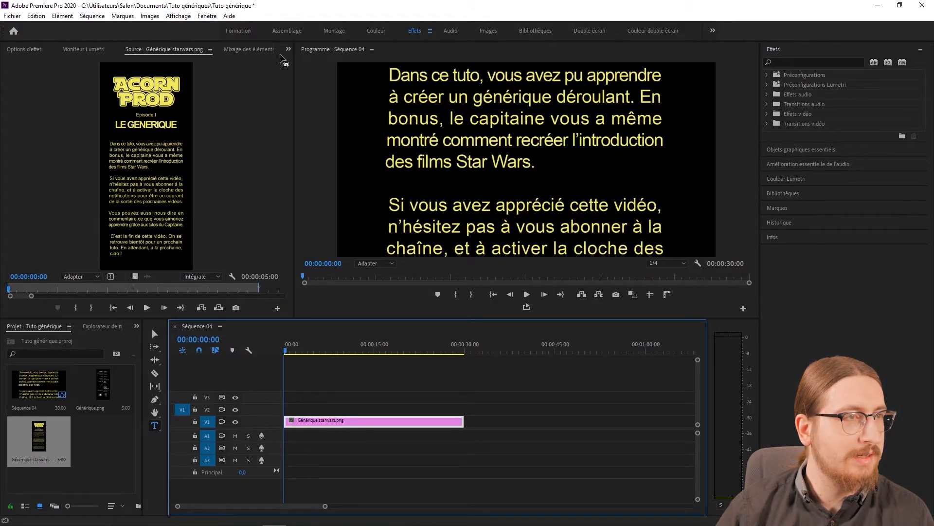
pyautogui.click(28, 50)
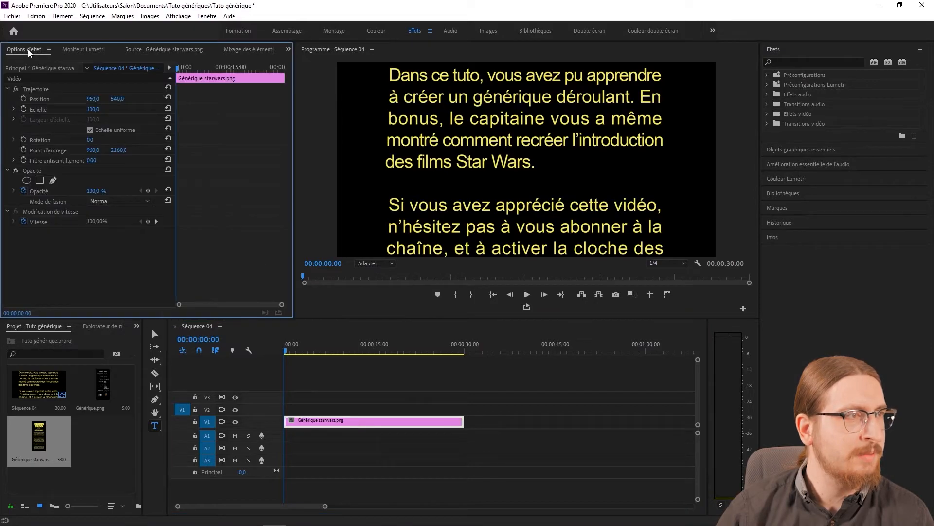
pyautogui.click(22, 98)
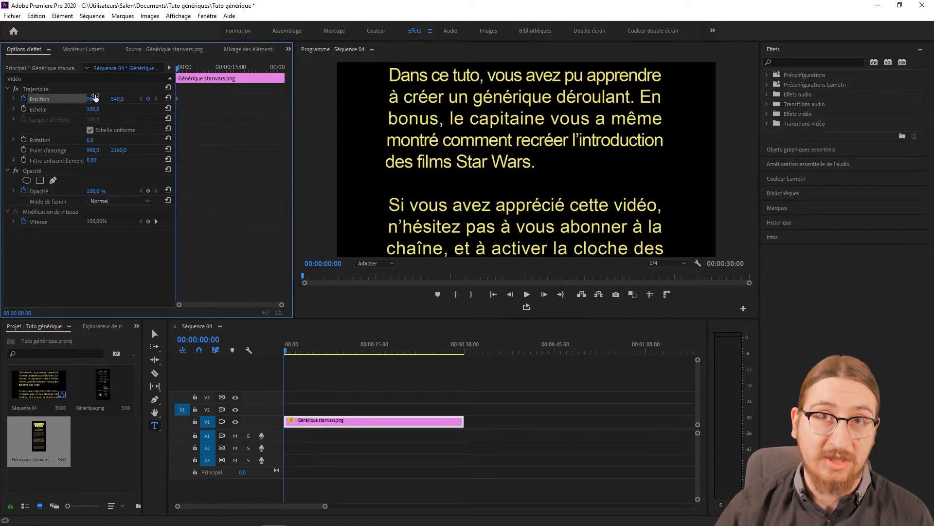
pyautogui.moveTo(117, 99); pyautogui.dragTo(932, 99)
# Add a Position keyframe on the clip's last frame, 00:00:29:24, with the vertical value at -1922.
pyautogui.click(462, 350)
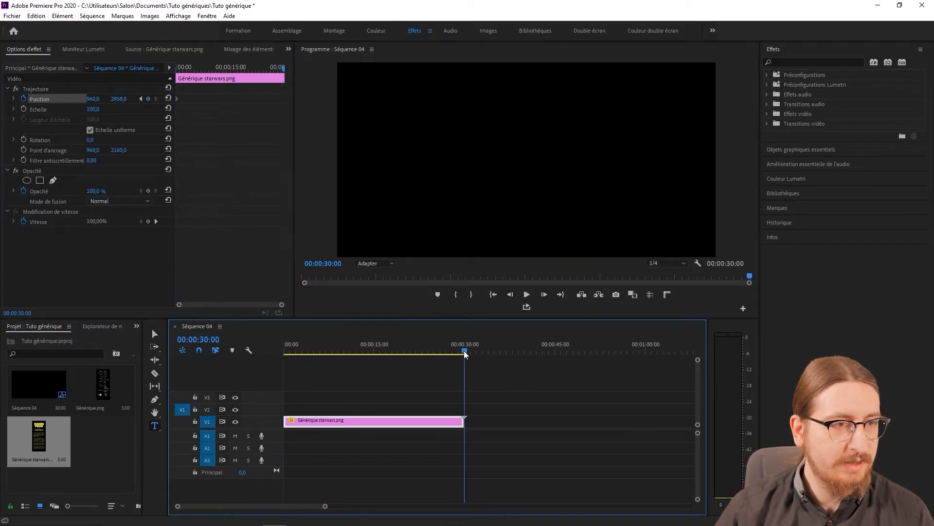
pyautogui.moveTo(122, 99); pyautogui.dragTo(3, 99)
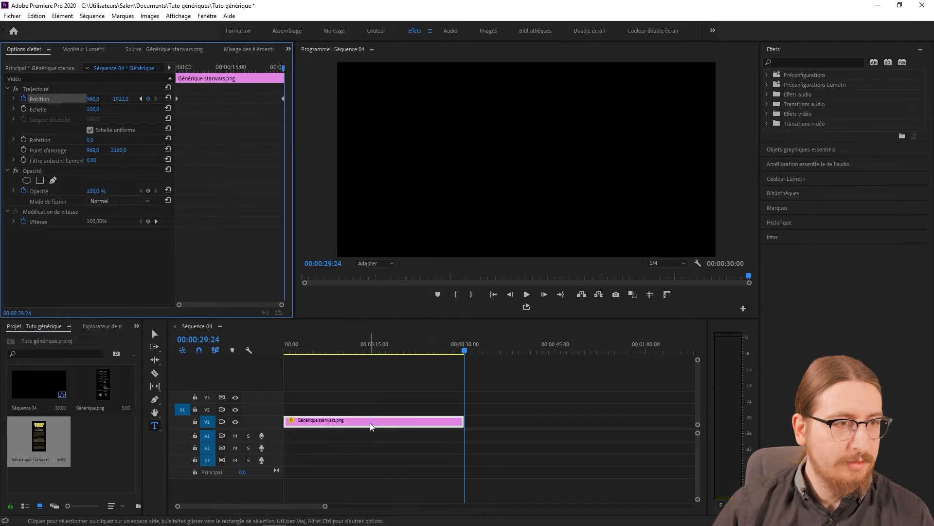
# Play the Star Wars-style scroll from the sequence start and review it up to around 00:00:13:08.
pyautogui.click(261, 351)
pyautogui.press('Home')
pyautogui.press('space')
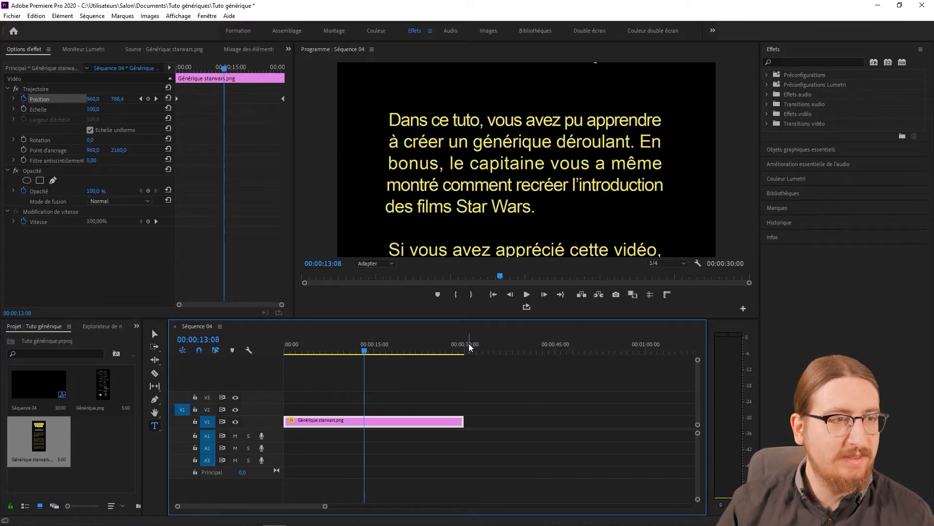
# Nest the Générique starwars.png clip on track V1 into its own sequence, keeping the suggested name.
pyautogui.rightClick(316, 420)
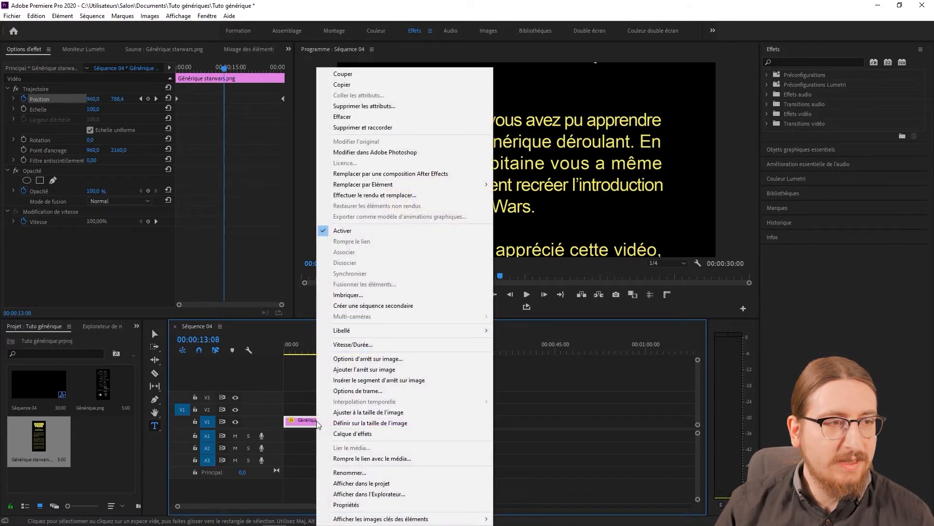
pyautogui.click(369, 299)
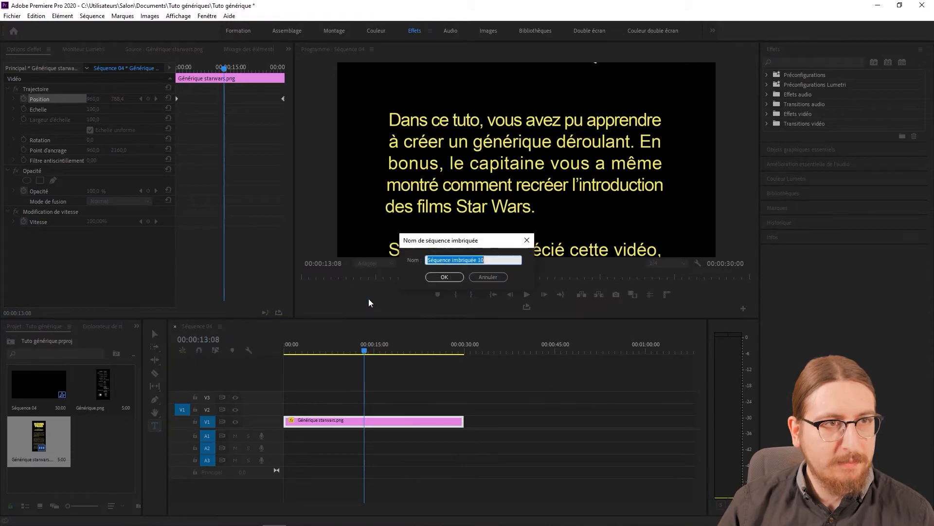
pyautogui.click(445, 277)
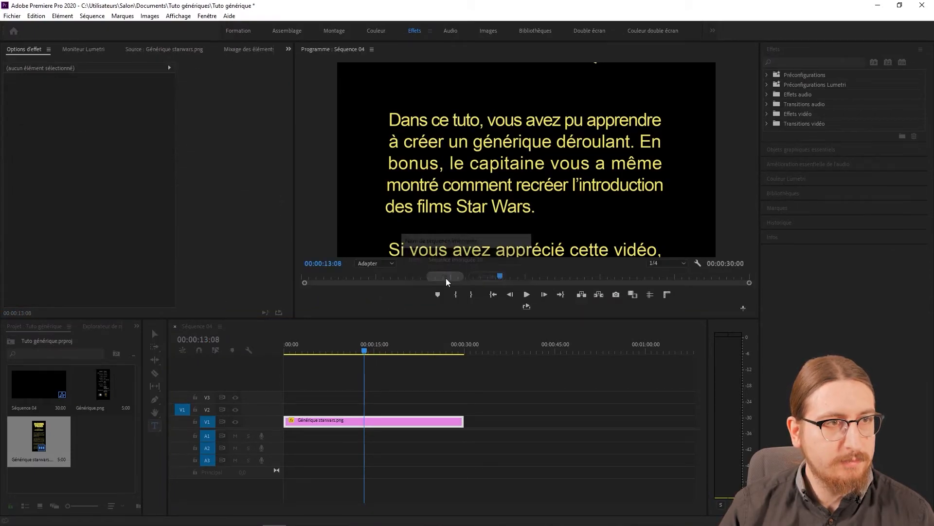
# Return to the sequence start, open the nested sequence to inspect the clip's Position keyframes, and go back to Séquence 04.
pyautogui.moveTo(367, 350); pyautogui.dragTo(252, 359)
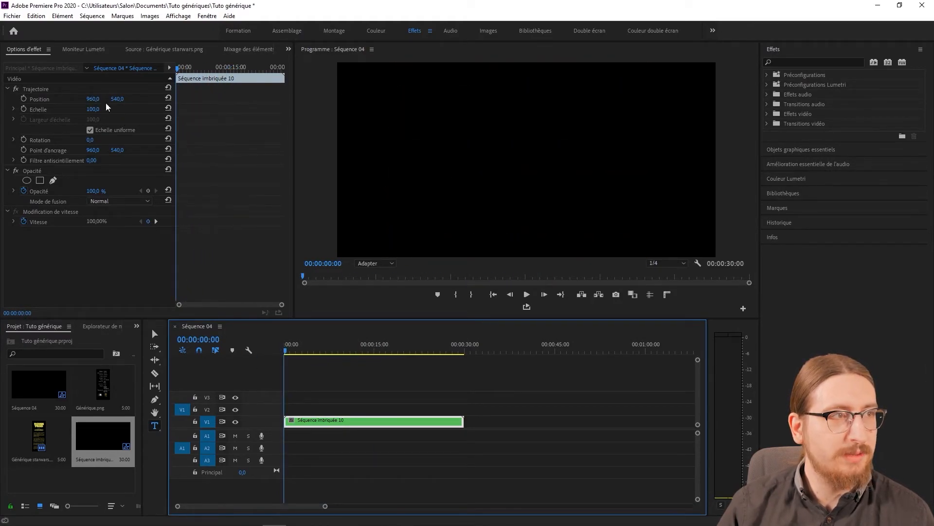
pyautogui.moveTo(284, 349)
pyautogui.mouseDown()
pyautogui.moveTo(343, 346)
pyautogui.moveTo(314, 359)
pyautogui.moveTo(287, 351)
pyautogui.mouseUp()
pyautogui.doubleClick(325, 419)
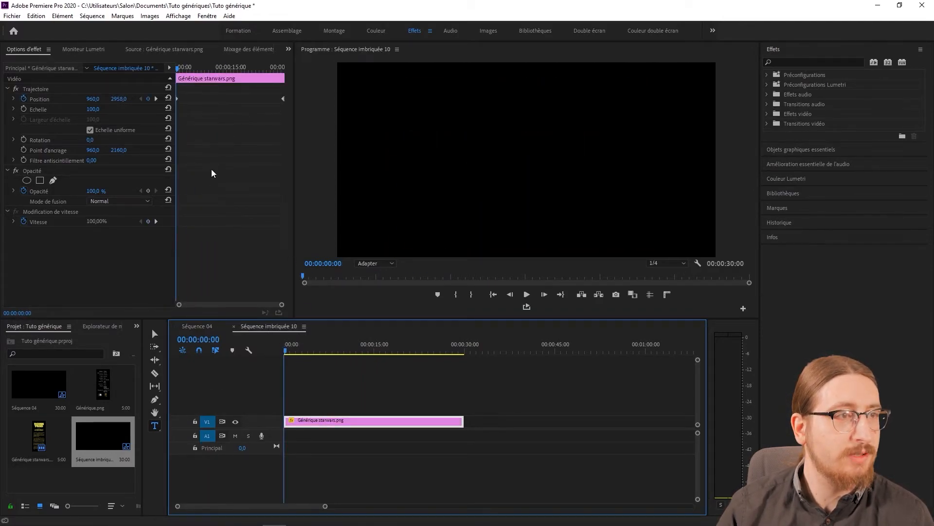
pyautogui.click(198, 326)
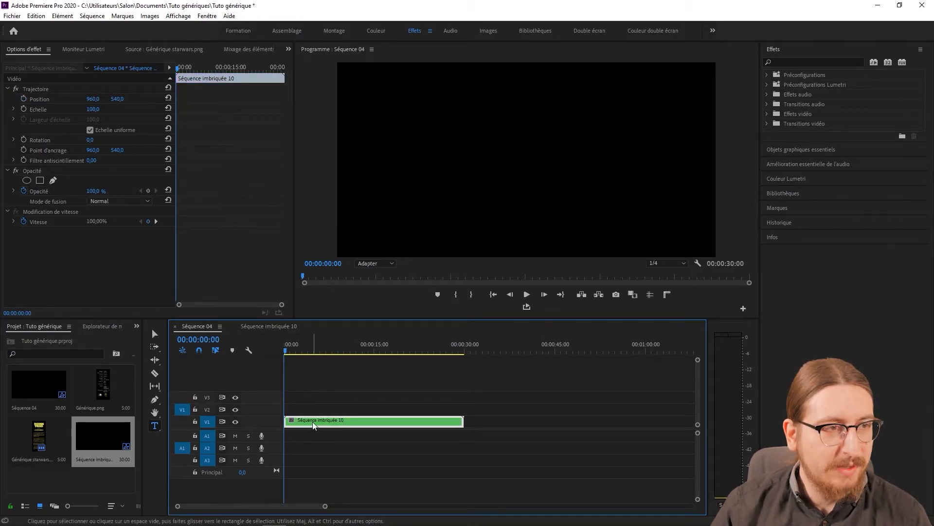
# Move the nested clip to track V2 and lay the imported stars-wallpaper-4 image beneath it on V1, from the start to 00:00:30:00.
pyautogui.moveTo(312, 422); pyautogui.dragTo(311, 413)
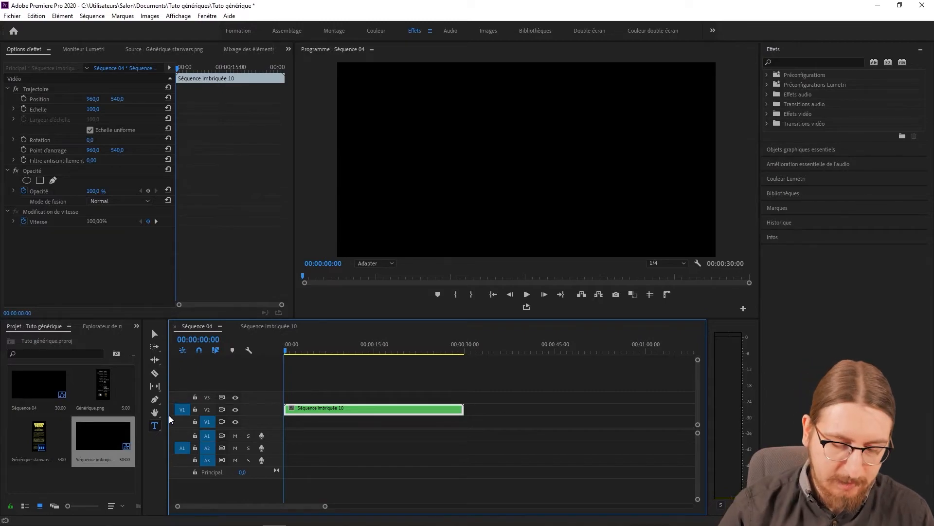
pyautogui.hotkey('ctrl', 'i')
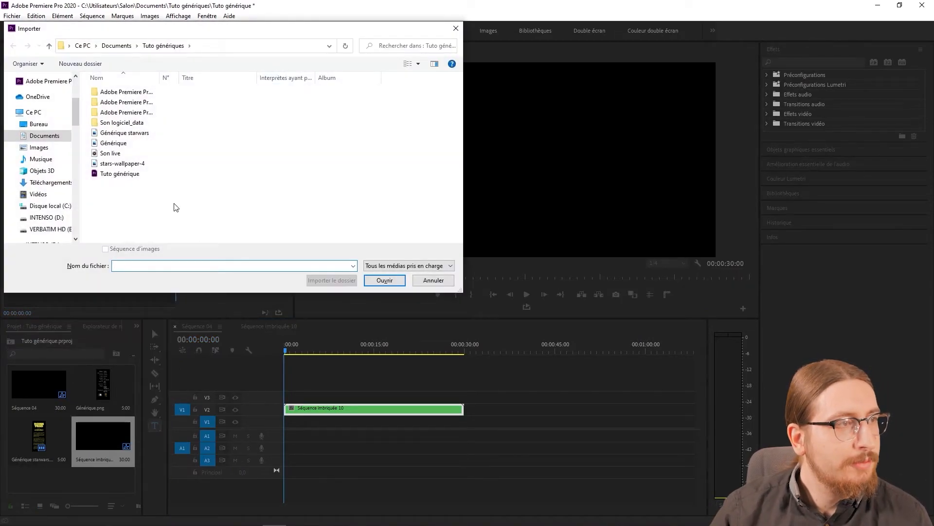
pyautogui.doubleClick(125, 165)
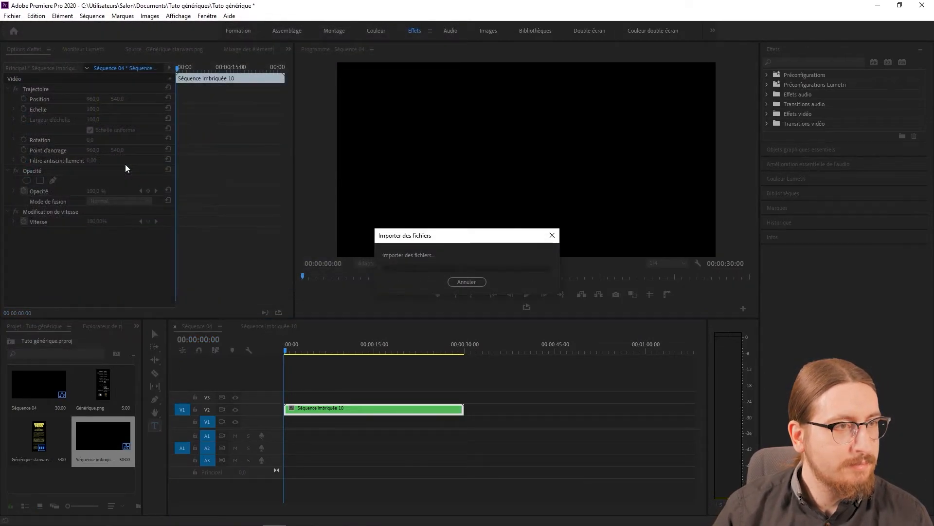
pyautogui.moveTo(68, 460); pyautogui.dragTo(463, 420)
pyautogui.moveTo(287, 348); pyautogui.dragTo(246, 360)
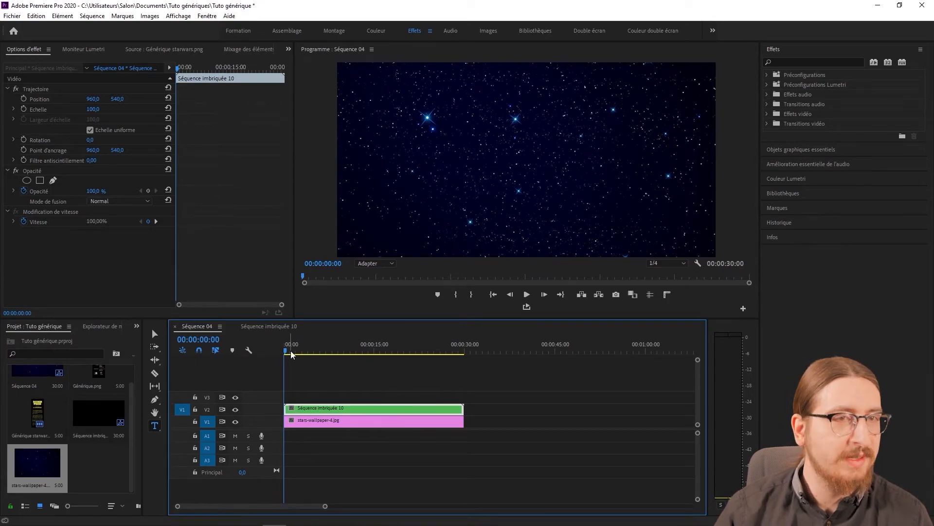
# Find the Quatre coins distortion effect and apply it to the nested clip on V2.
pyautogui.click(801, 61)
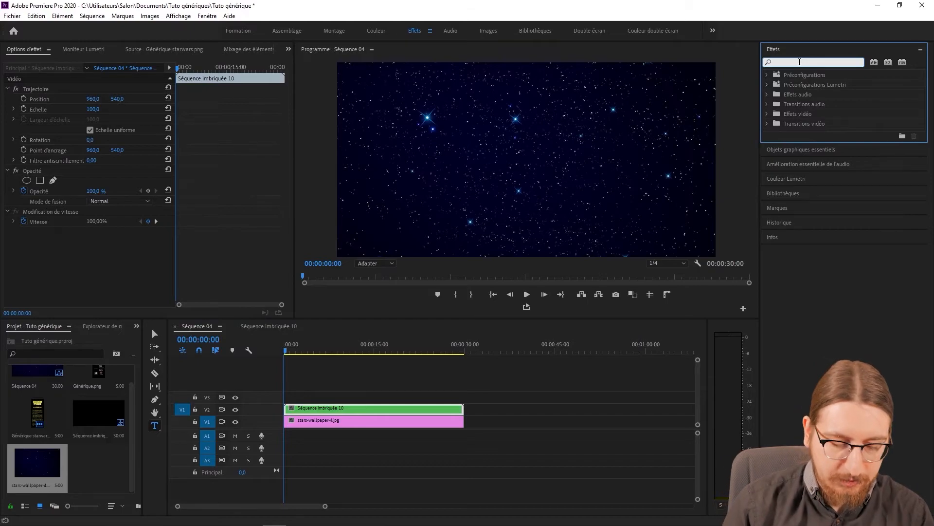
pyautogui.write('quatre')
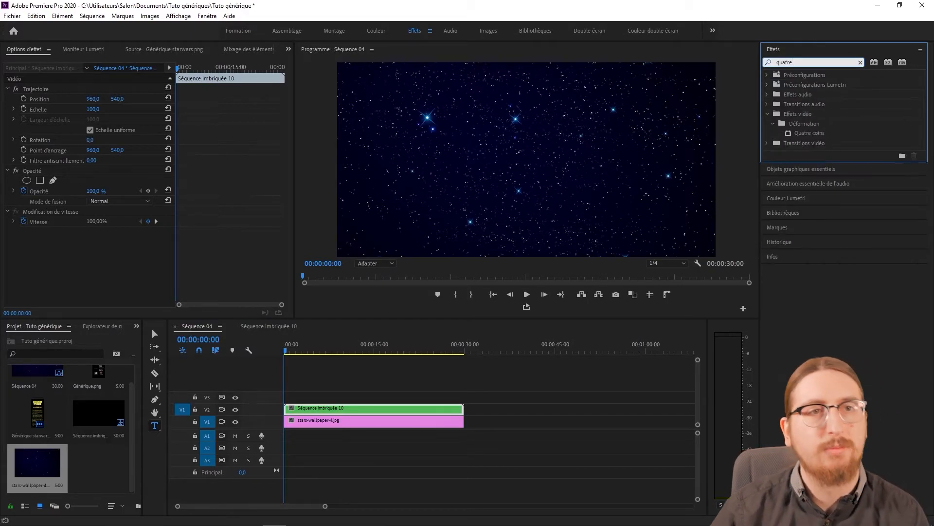
pyautogui.moveTo(807, 133); pyautogui.dragTo(414, 410)
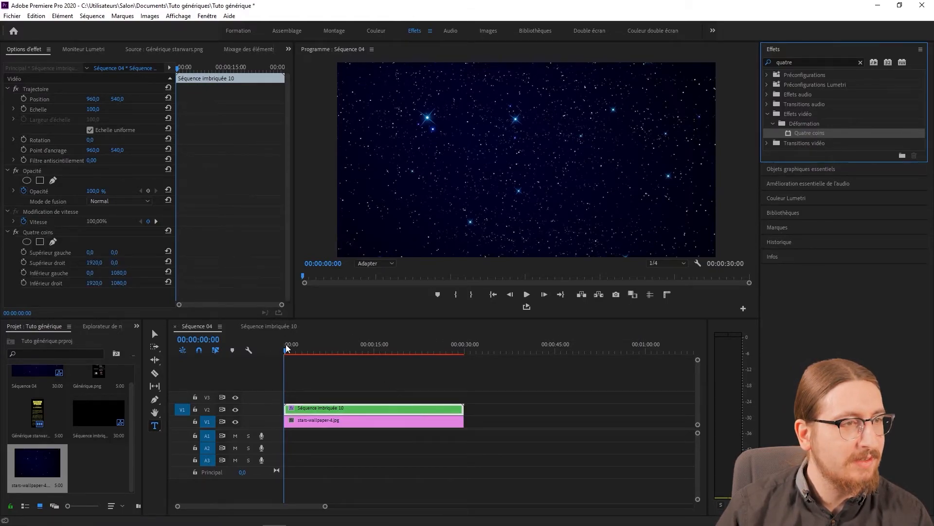
# At 00:00:14:13, set the horizontal values of the Quatre coins effect to 200 for Supérieur gauche and 1720 for Supérieur droit.
pyautogui.moveTo(285, 349); pyautogui.dragTo(373, 339)
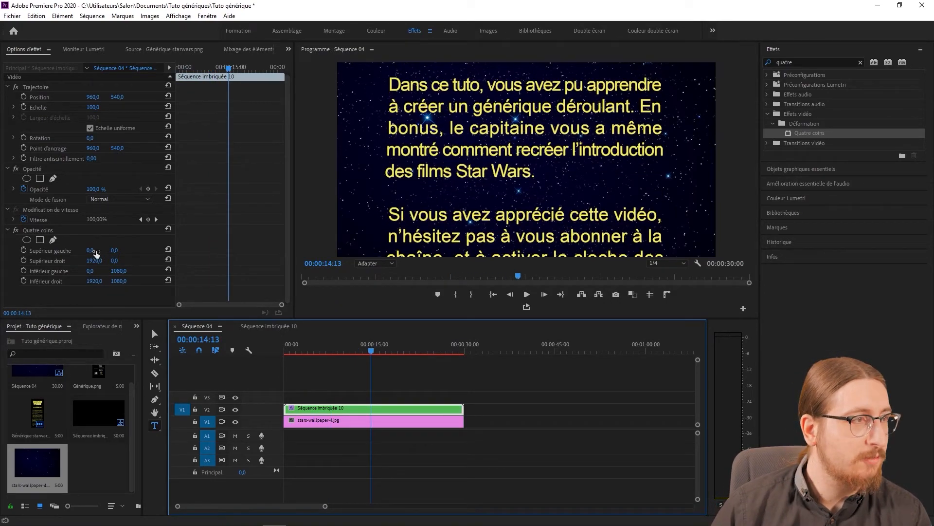
pyautogui.click(36, 231)
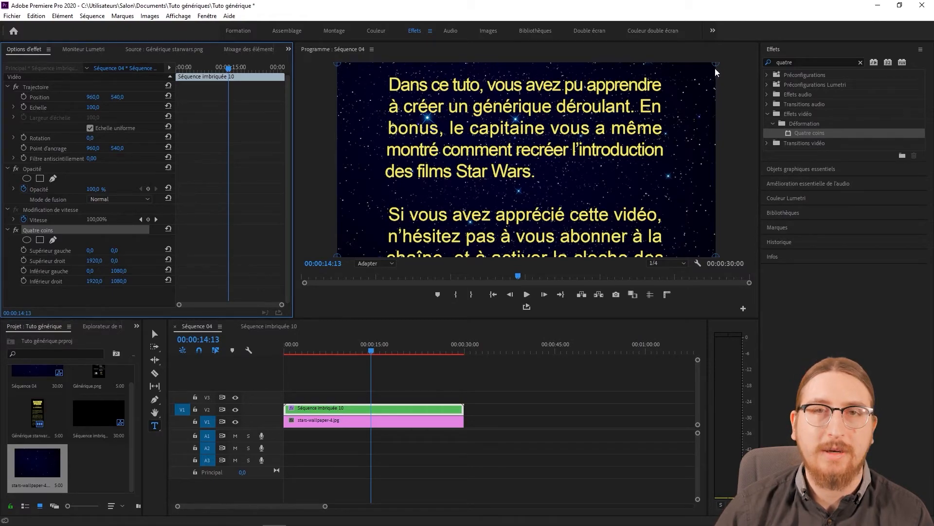
pyautogui.click(96, 249)
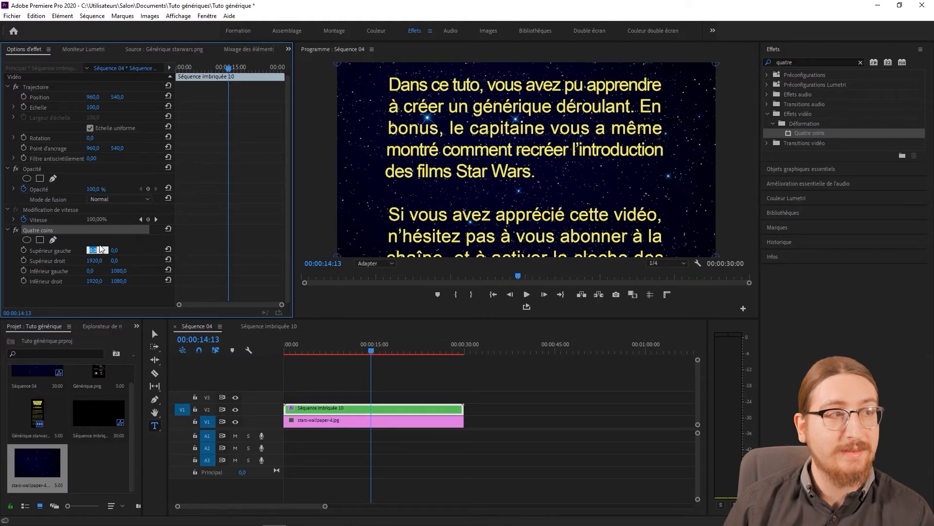
pyautogui.write('200')
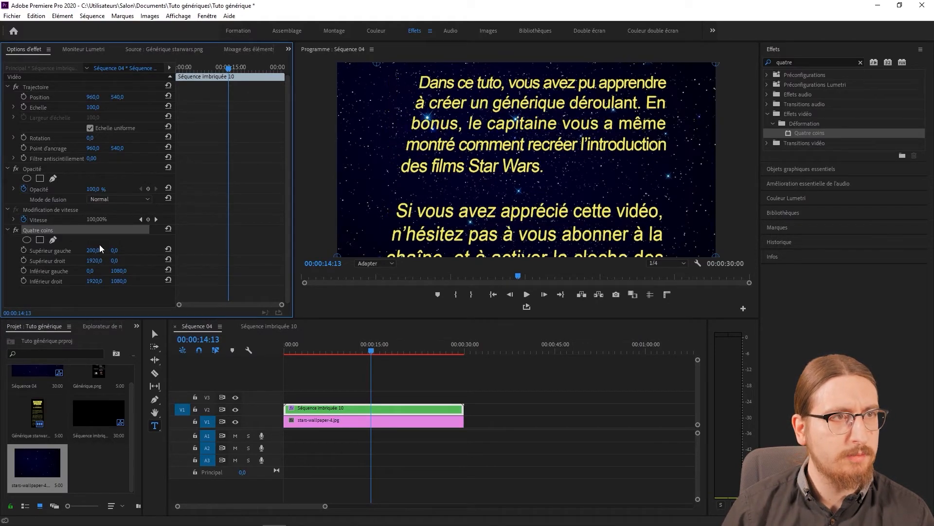
pyautogui.click(93, 261)
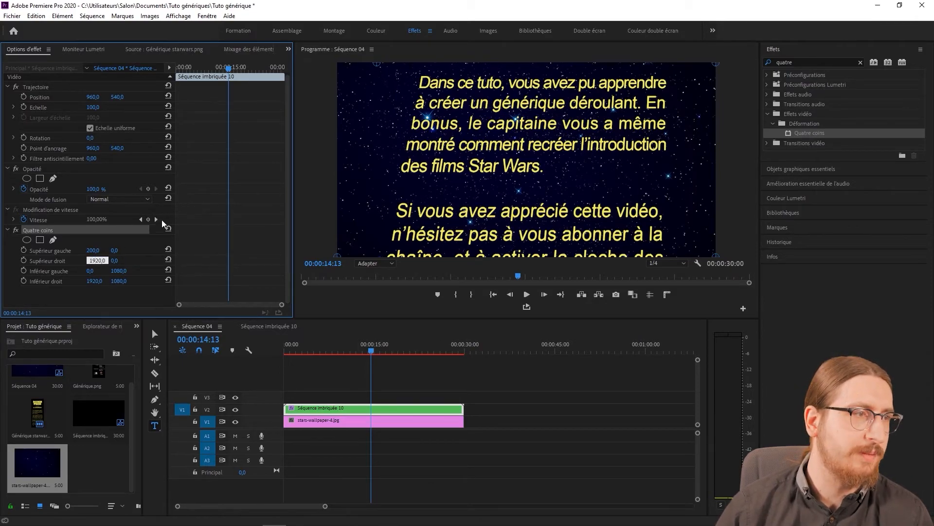
pyautogui.press('BackSpace')
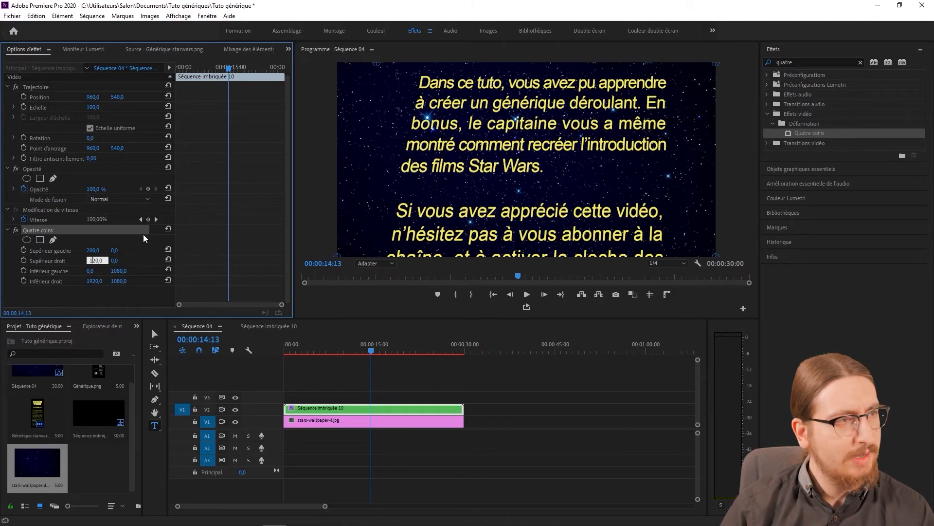
pyautogui.write('17')
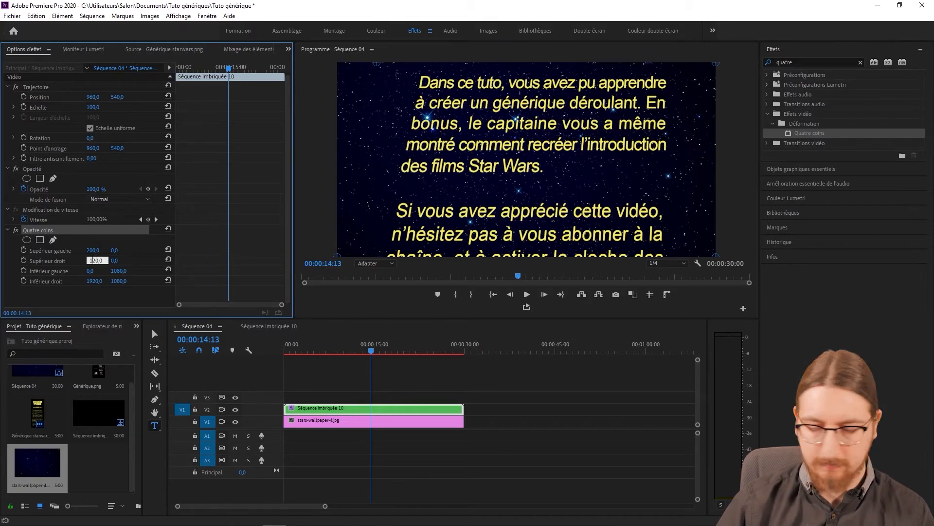
pyautogui.press('Return')
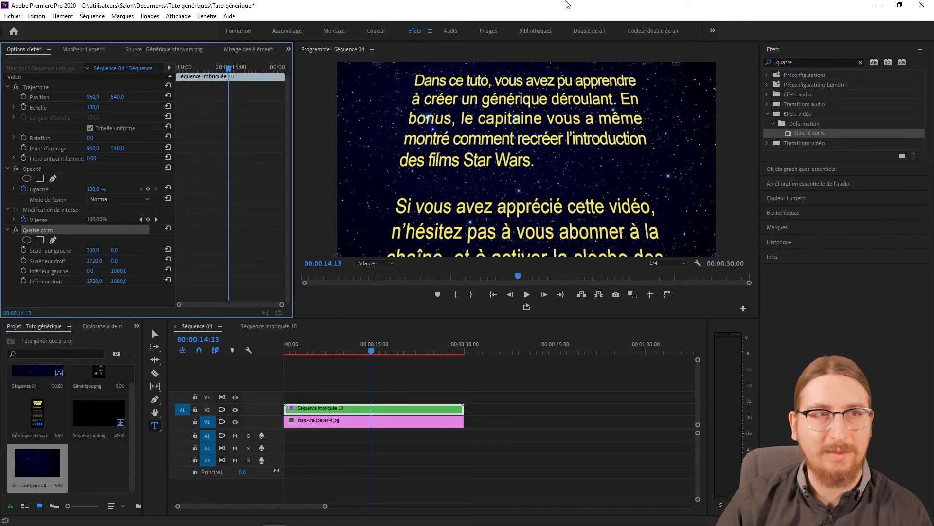
# Preview the perspective, return to the start, and set the horizontal values of Supérieur gauche to 300 and Supérieur droit to 1620.
pyautogui.moveTo(370, 350)
pyautogui.mouseDown()
pyautogui.moveTo(304, 364)
pyautogui.moveTo(385, 360)
pyautogui.mouseUp()
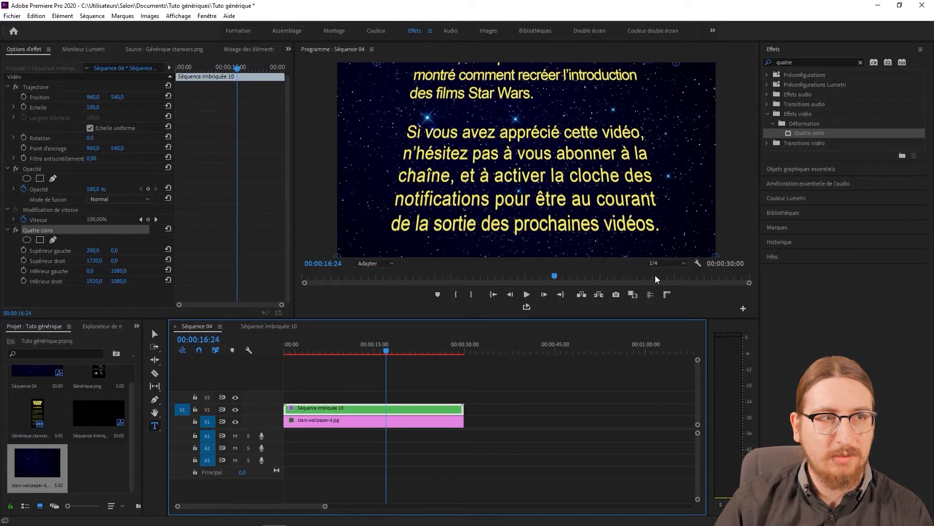
pyautogui.moveTo(384, 351); pyautogui.dragTo(135, 310)
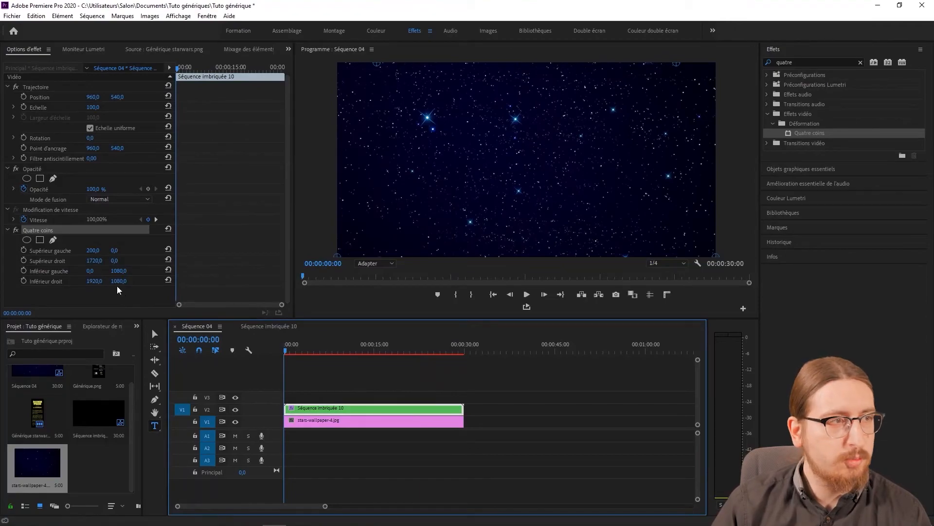
pyautogui.click(93, 250)
pyautogui.write('300')
pyautogui.press('Return')
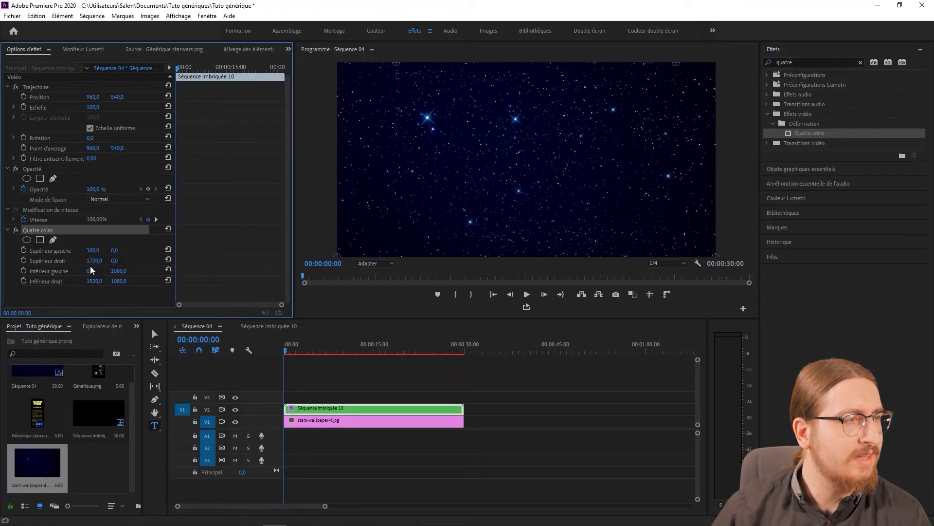
pyautogui.click(87, 261)
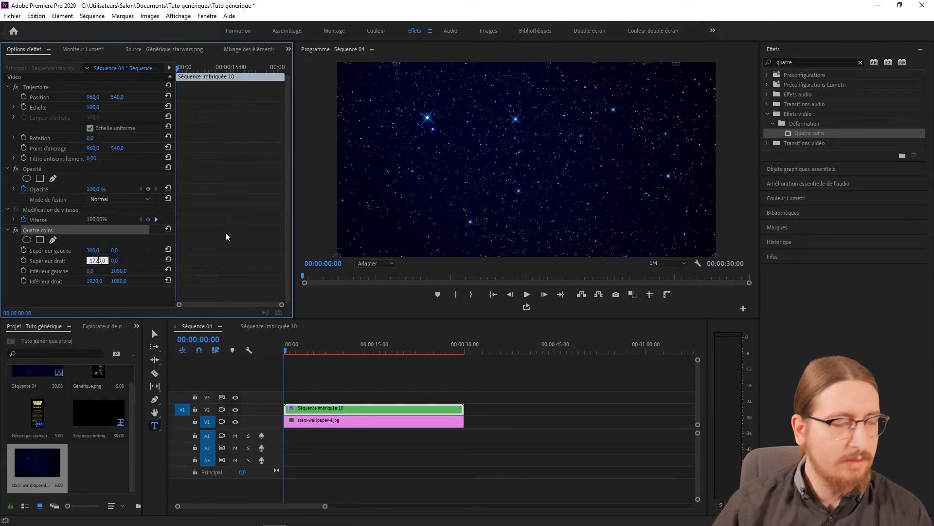
pyautogui.write('1620')
pyautogui.press('Return')
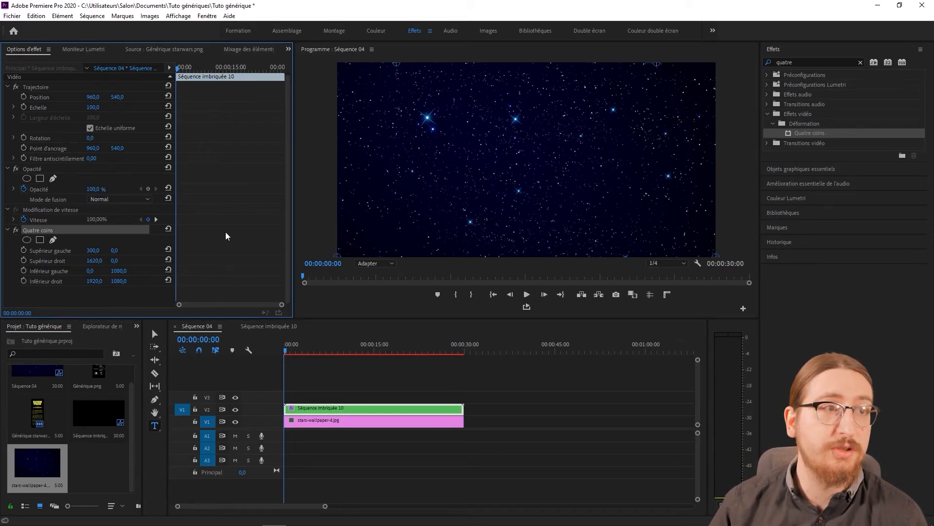
# Open the export settings for Séquence 04, check the available presets, and keep H.264 with the Correspondance à la source preset.
pyautogui.click(397, 378)
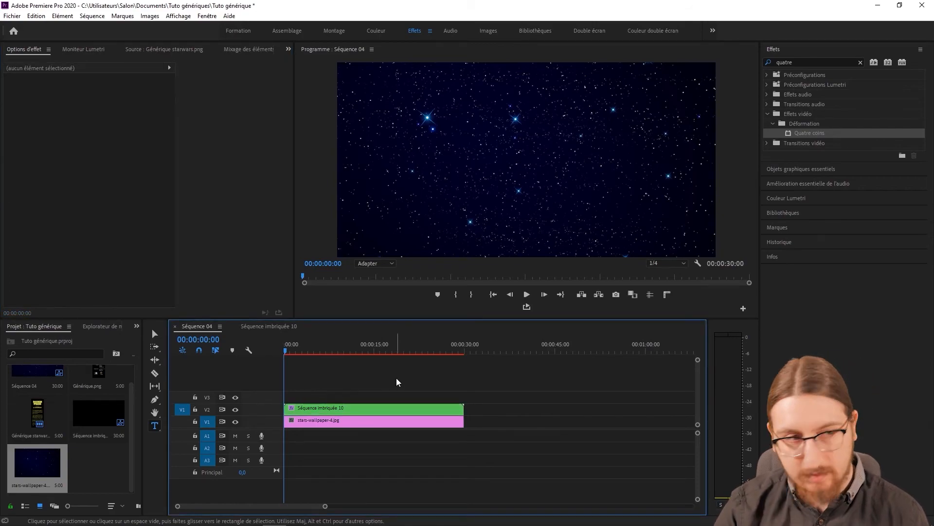
pyautogui.hotkey('ctrl', 'm')
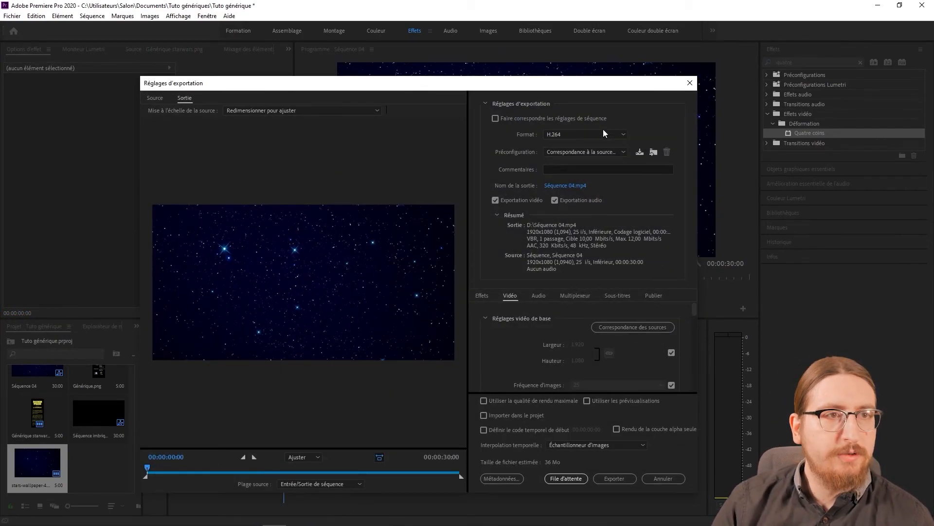
pyautogui.click(600, 152)
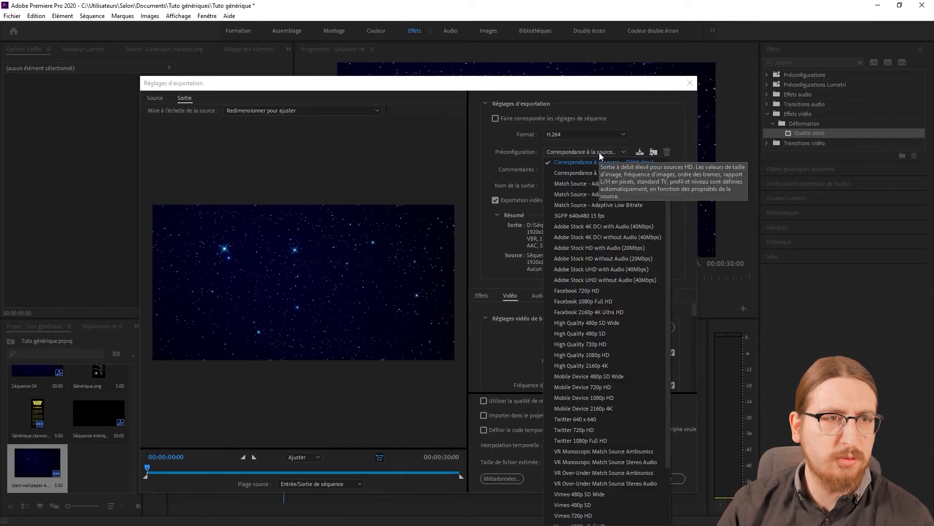
pyautogui.click(600, 153)
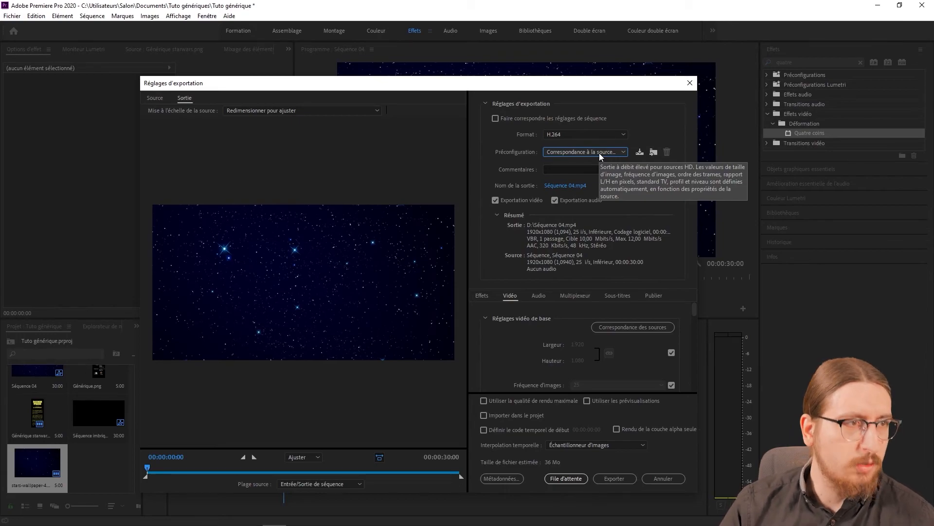
pyautogui.moveTo(604, 83); pyautogui.dragTo(914, 99)
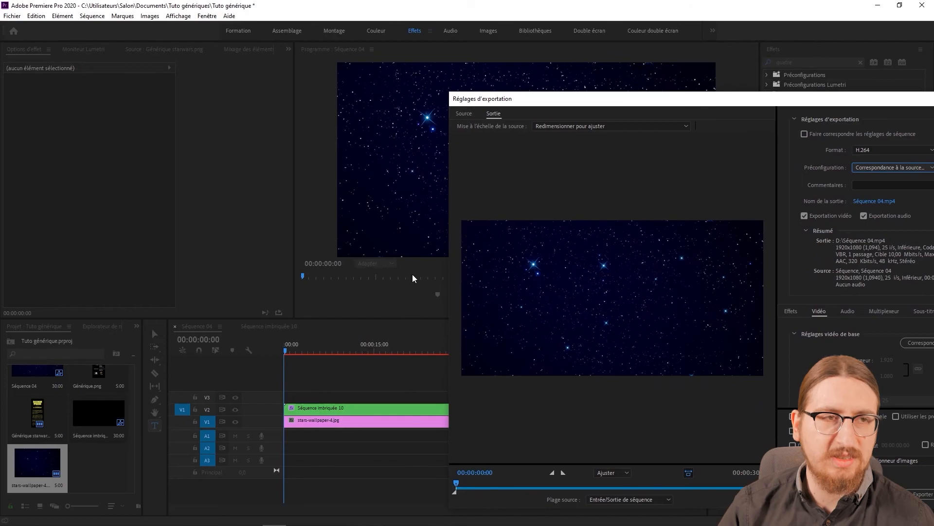
pyautogui.moveTo(670, 101); pyautogui.dragTo(479, 101)
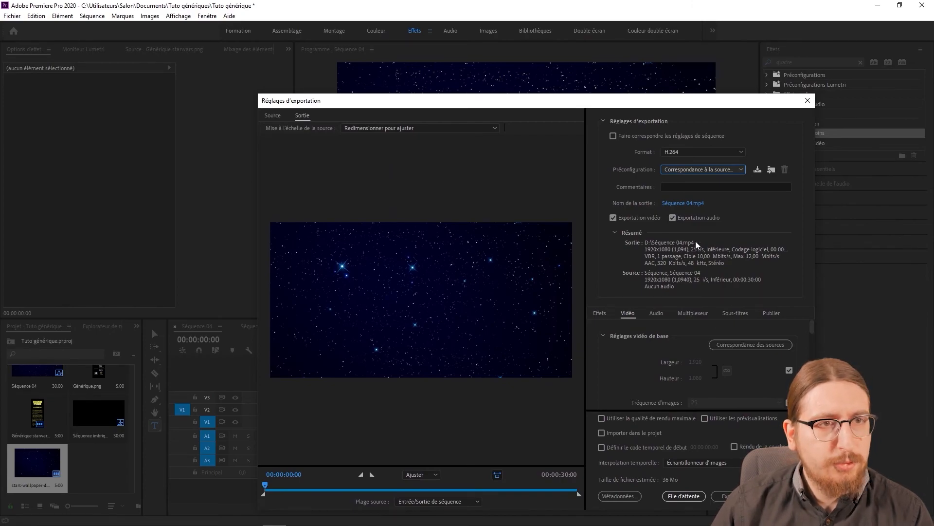
# Name the output Starwars generique.mp4 in the Tuto génériques folder and start the export.
pyautogui.click(682, 203)
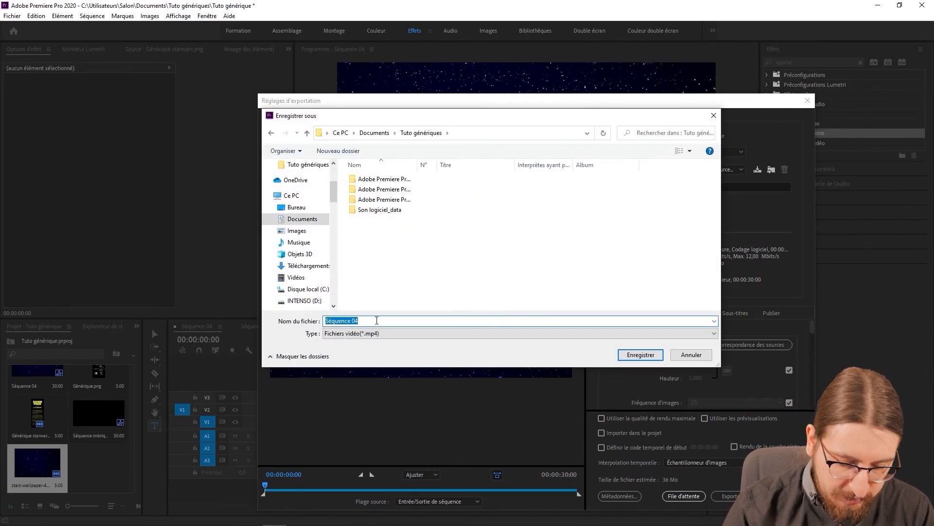
pyautogui.write('Starwx')
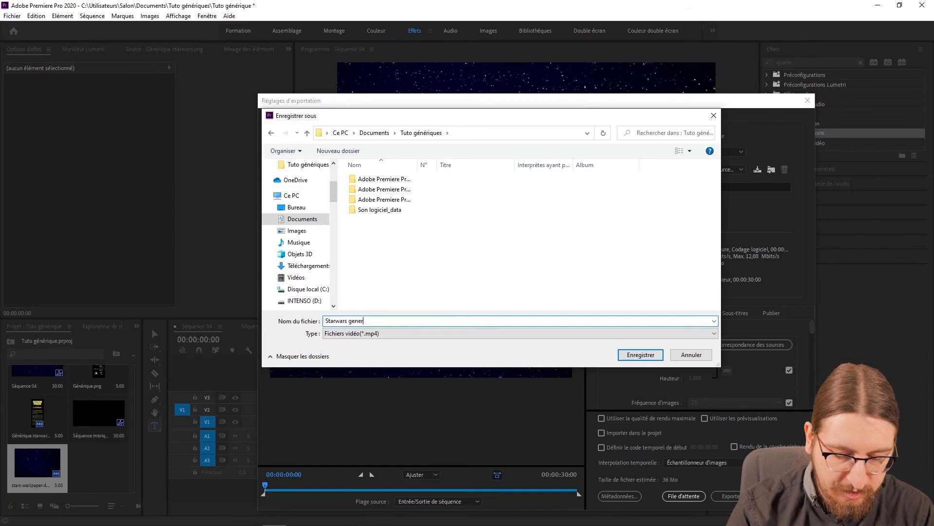
pyautogui.press('Return')
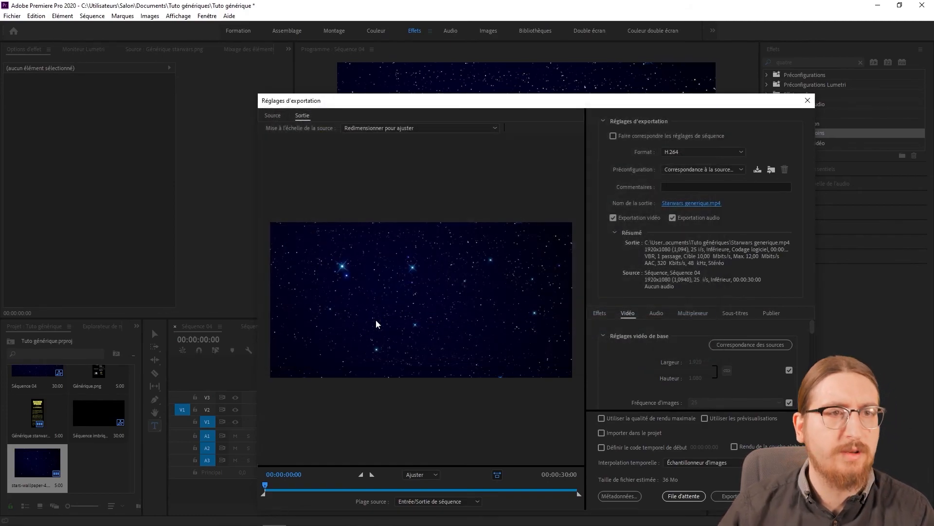
pyautogui.click(730, 496)
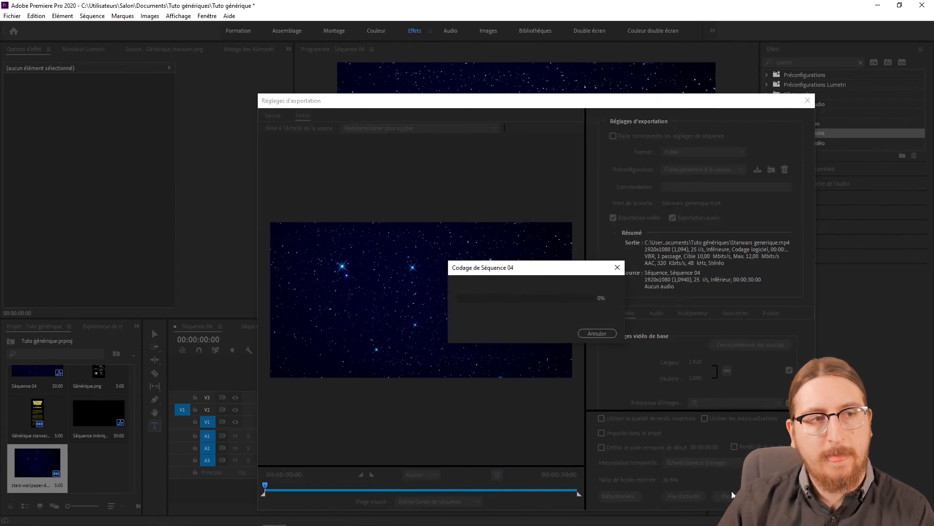